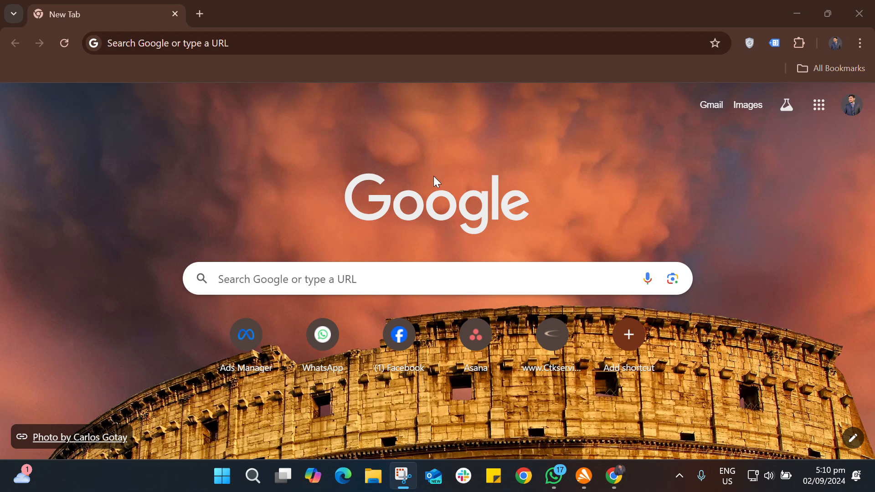
Search the web for mailchimp and open the official Mailchimp website from the results
click(251, 36)
text(mail)
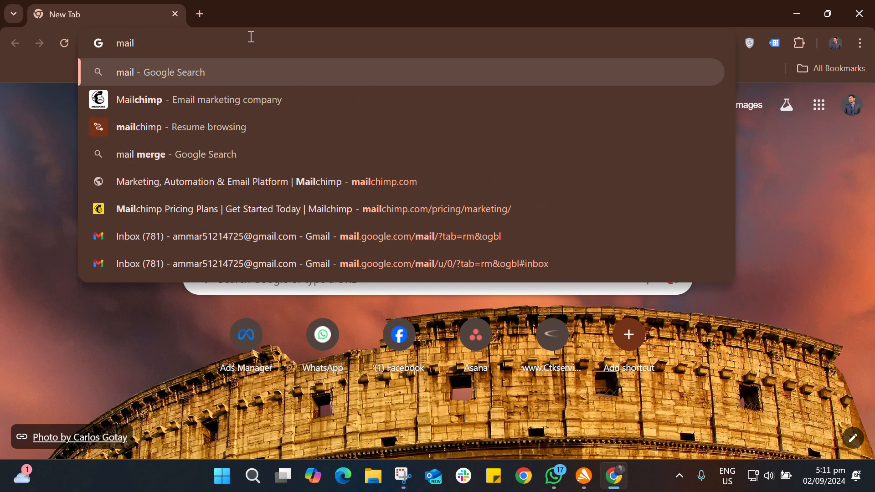
text(chimp)
key(Return)
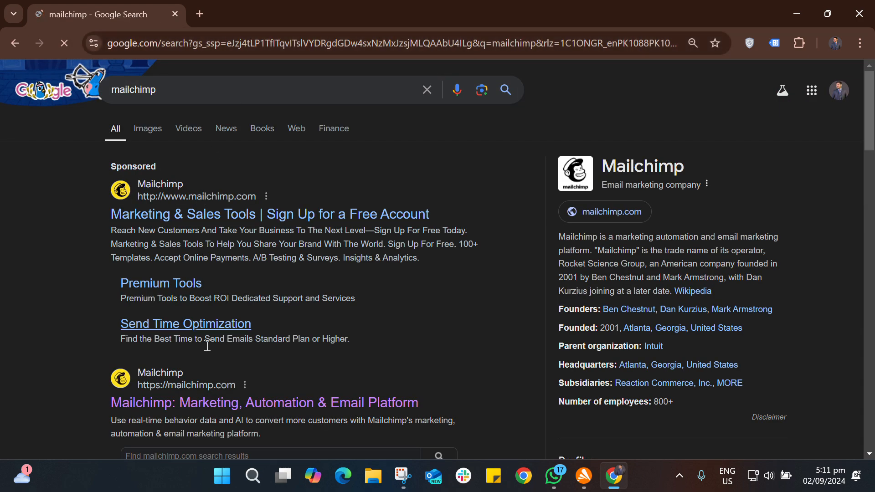
click(221, 405)
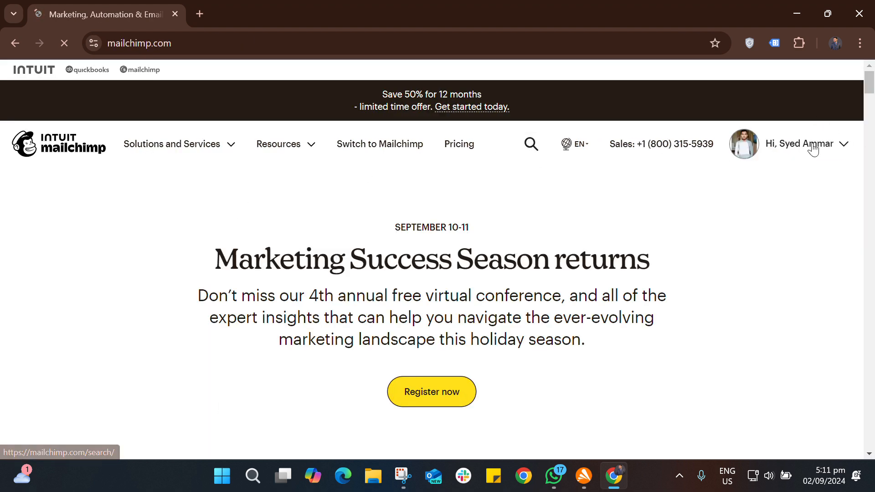
Go to the account's Mailchimp Home and start designing a new regular email campaign
click(813, 148)
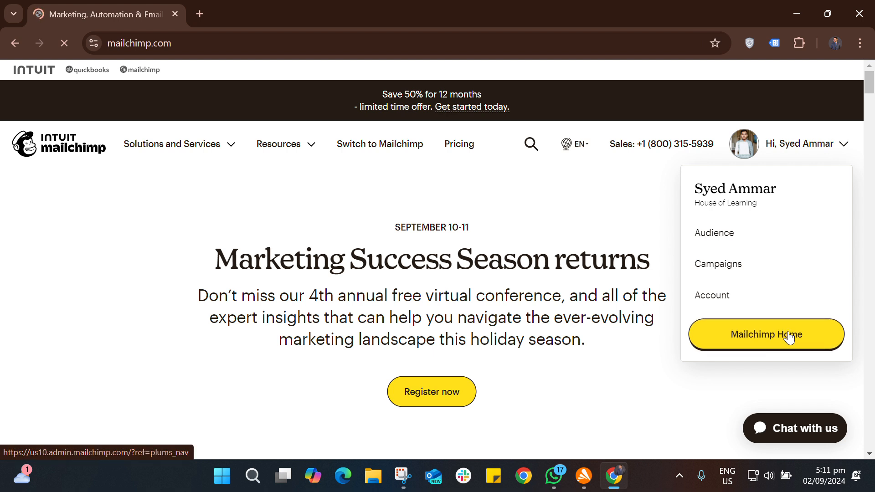
click(754, 347)
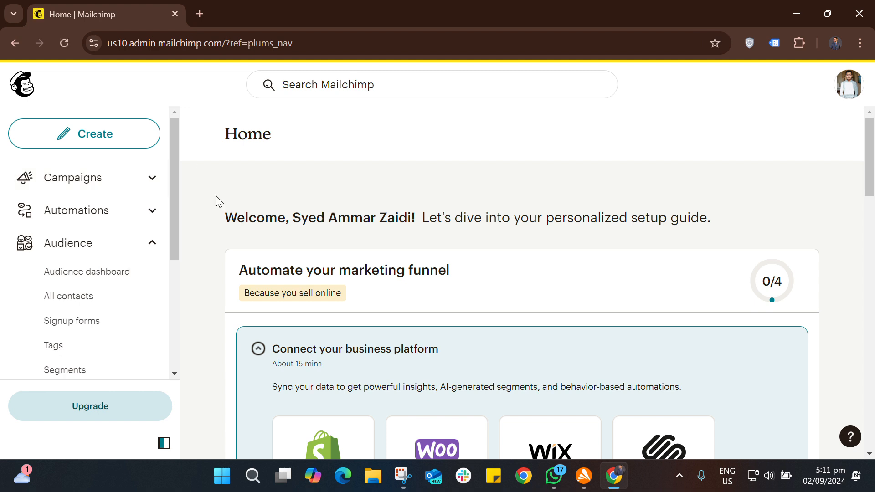
click(125, 136)
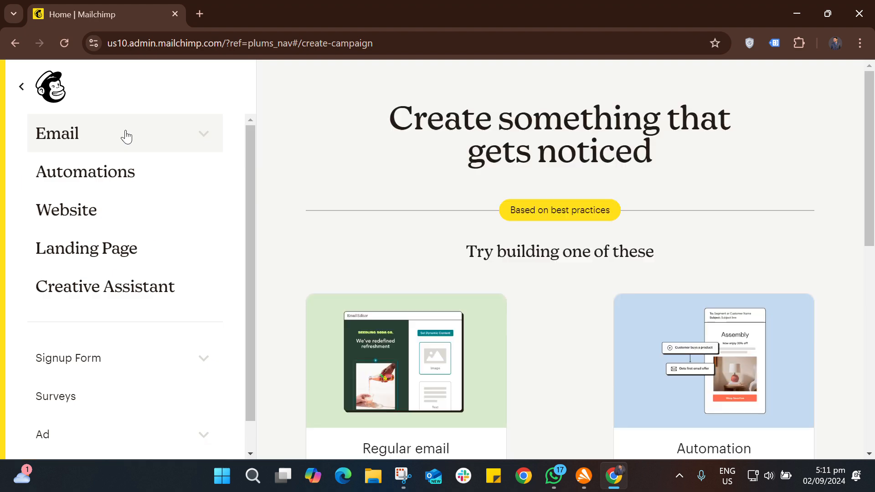
scroll(392, 341, down, 5)
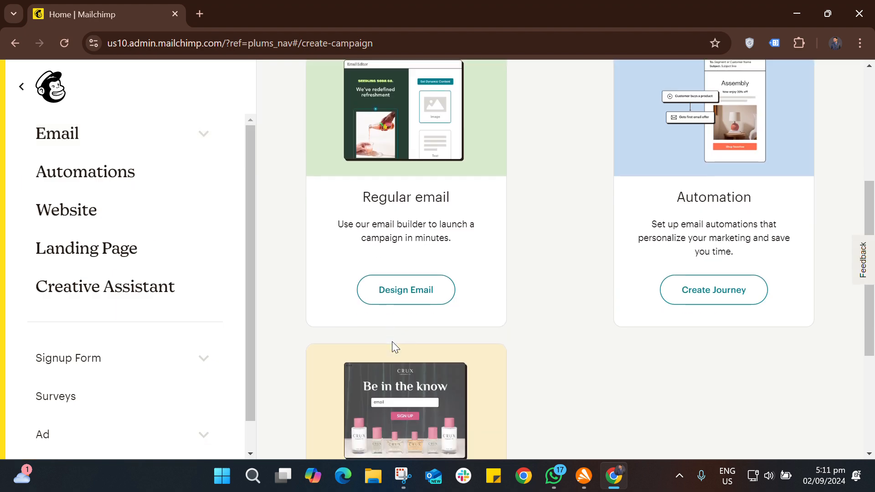
click(418, 290)
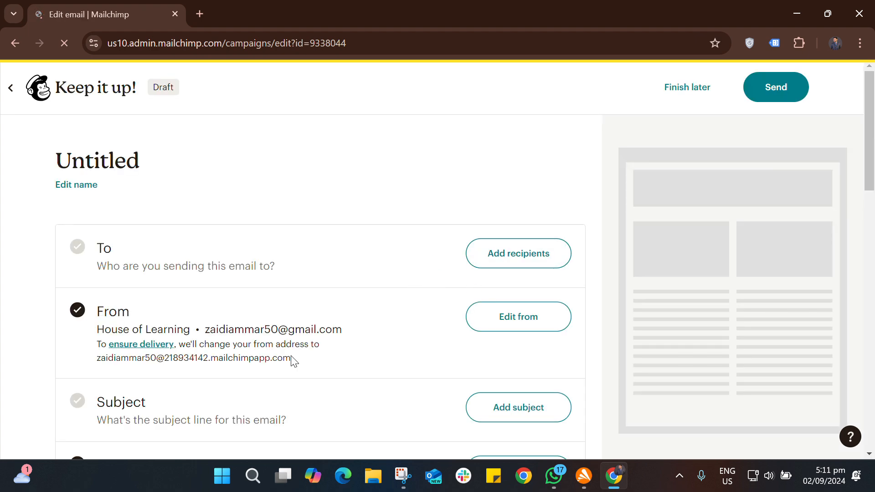
Review the email draft's sender name and address settings, and close them without saving
scroll(292, 360, down, 4)
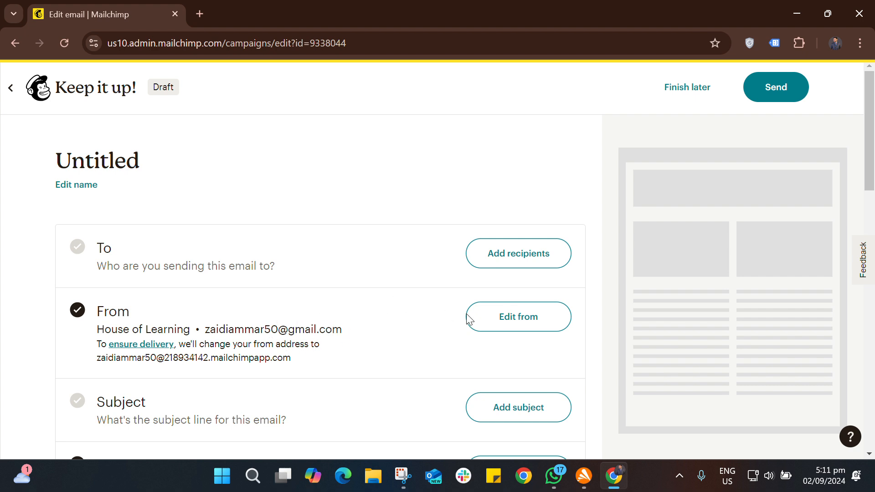
click(498, 316)
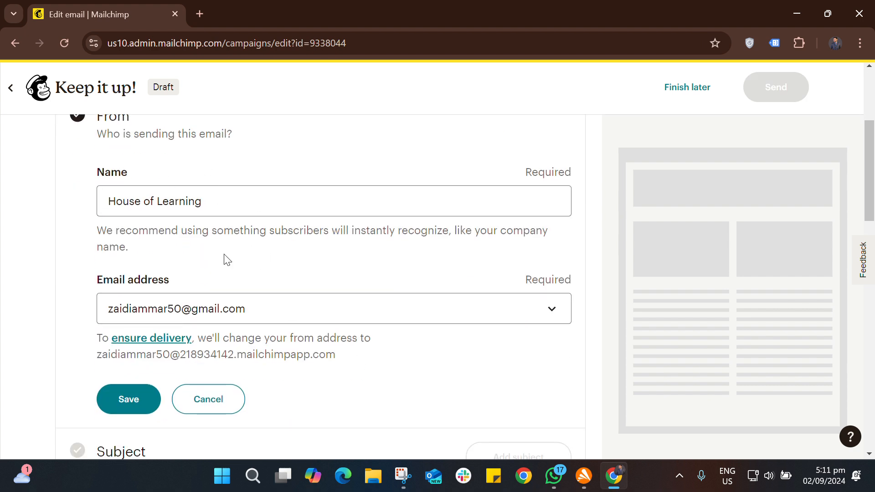
click(221, 399)
scroll(364, 224, up, 5)
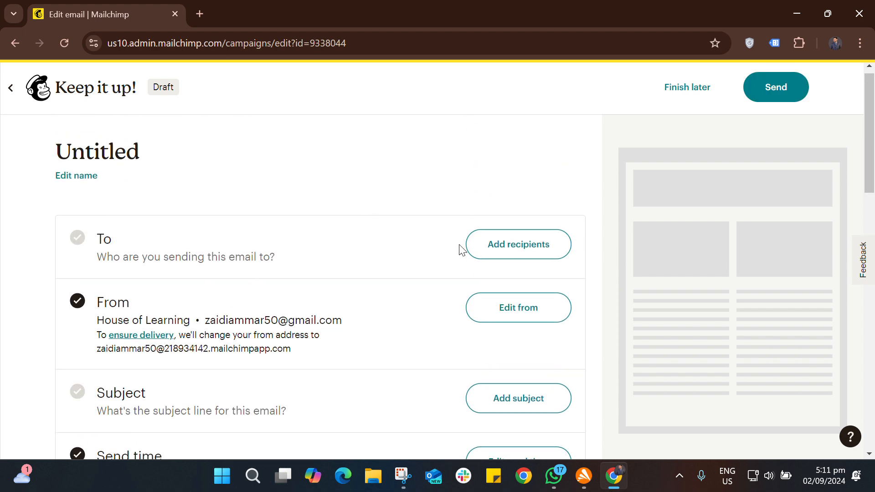
Open the recipients section of the email draft to see how contacts are added
click(506, 240)
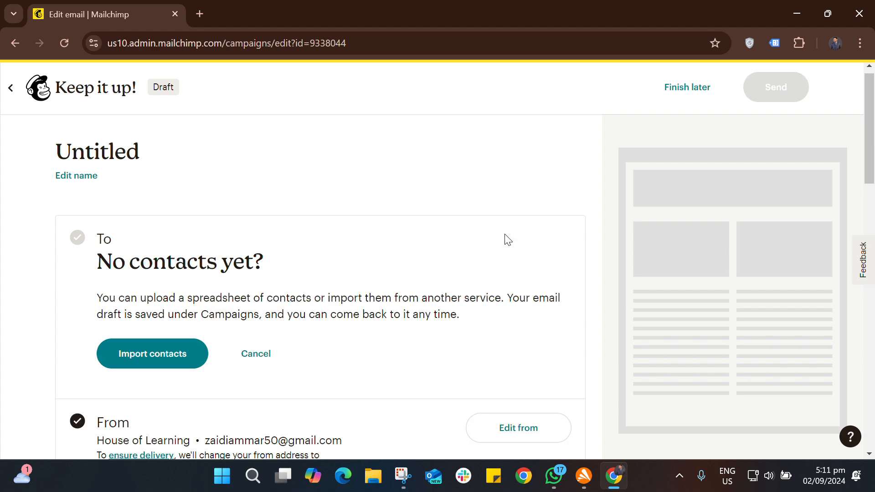
scroll(320, 303, down, 5)
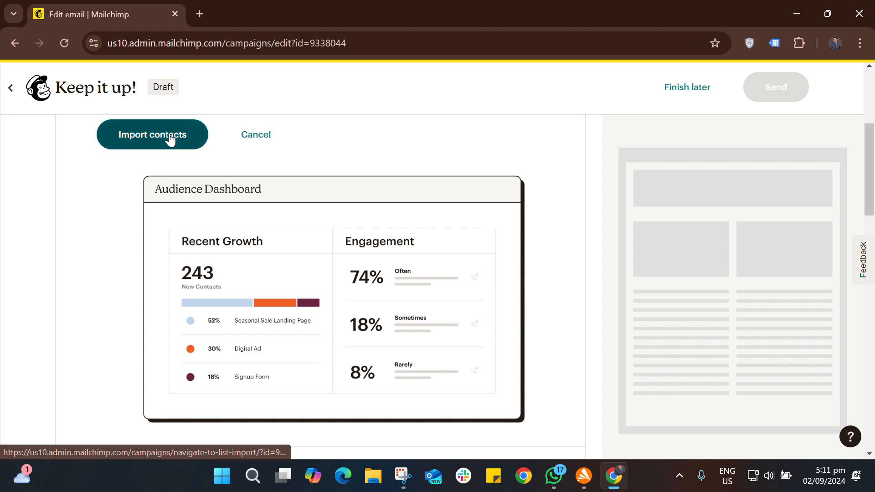
Search the web for "email marketing database" in a separate browser tab
click(199, 2)
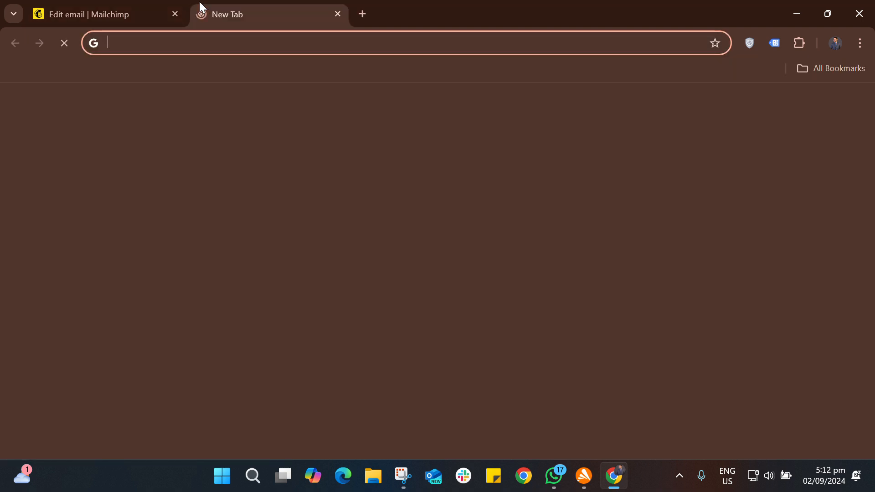
text(g)
key(BackSpace)
key(BackSpace)
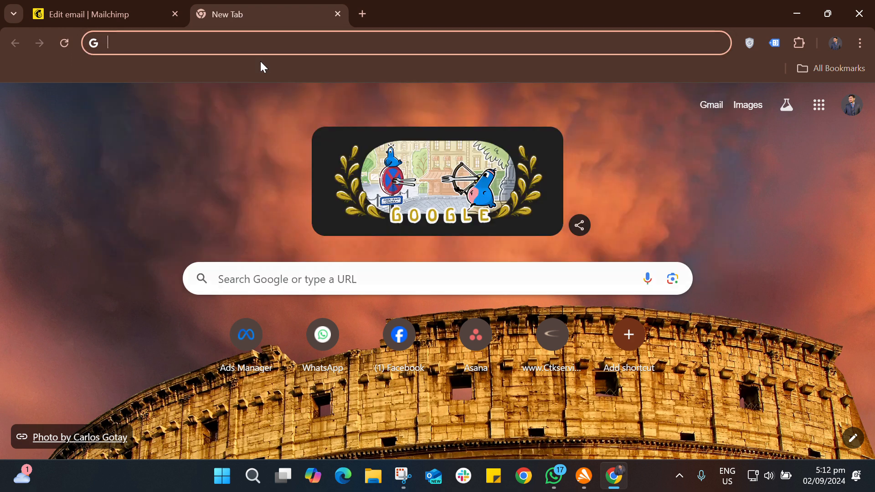
text(email marketing )
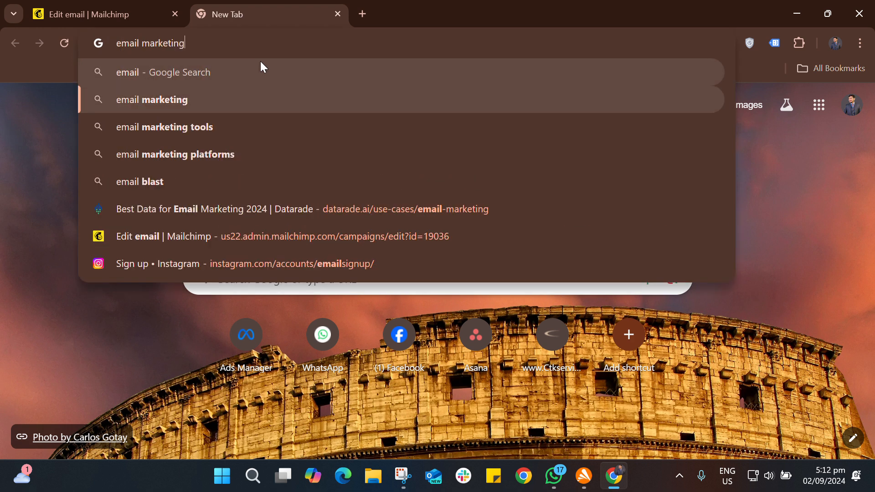
text(data)
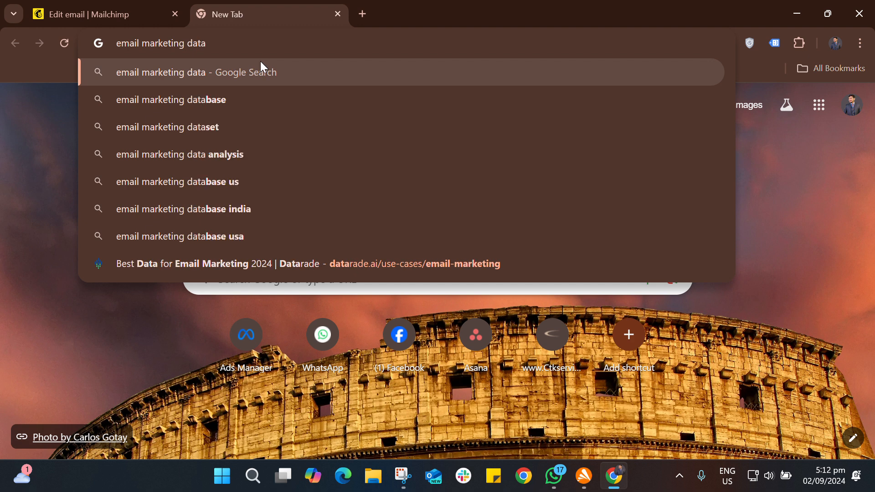
key(Down)
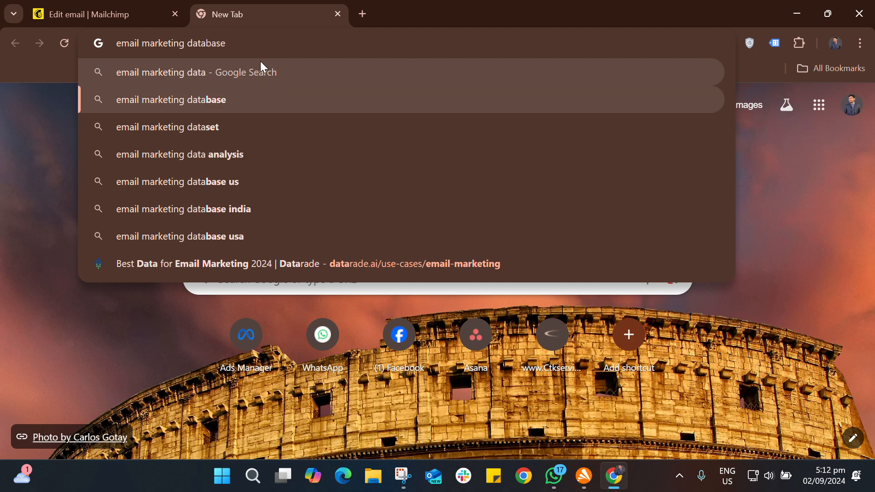
key(Return)
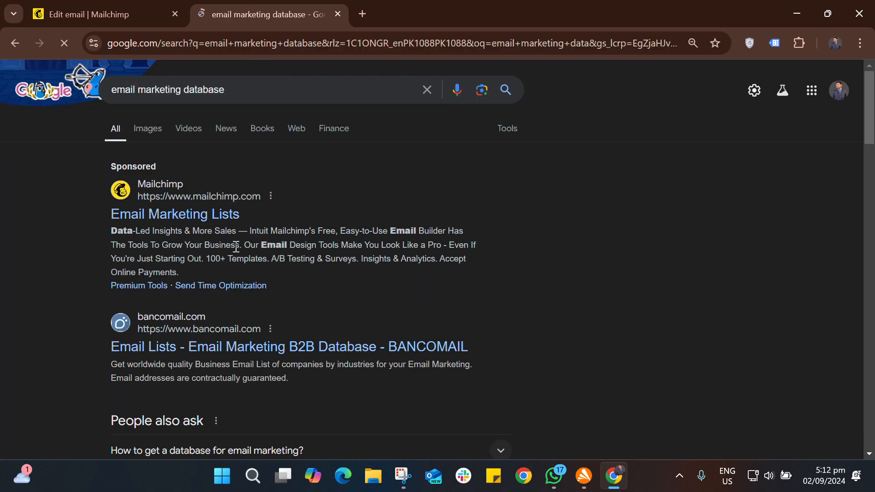
Open the Bancomail email lists result in its own tab and close the search results
scroll(236, 247, down, 2)
right_click(263, 249)
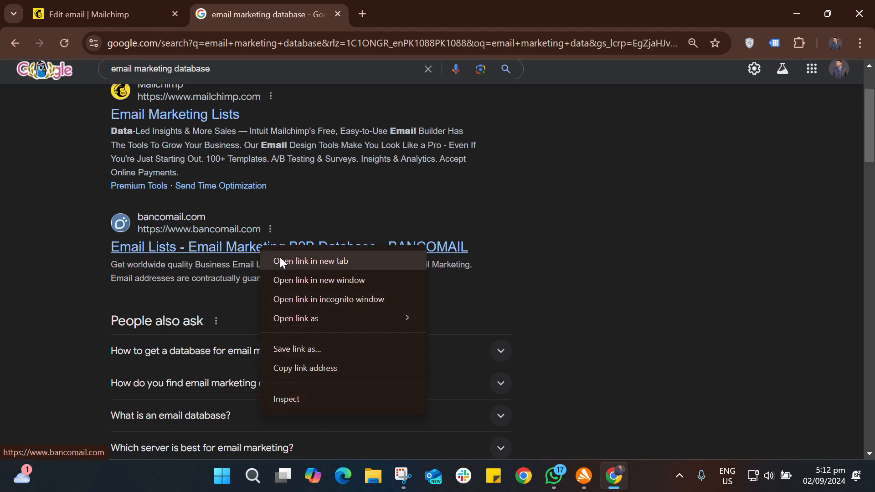
click(288, 261)
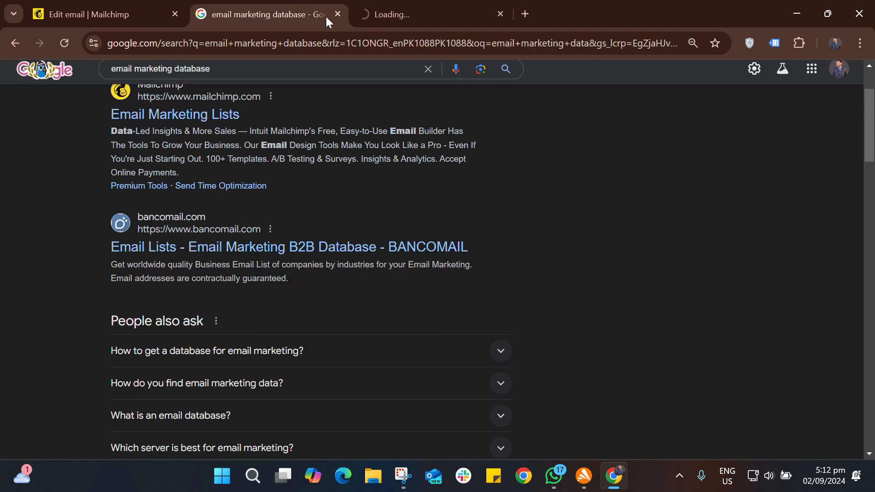
click(337, 11)
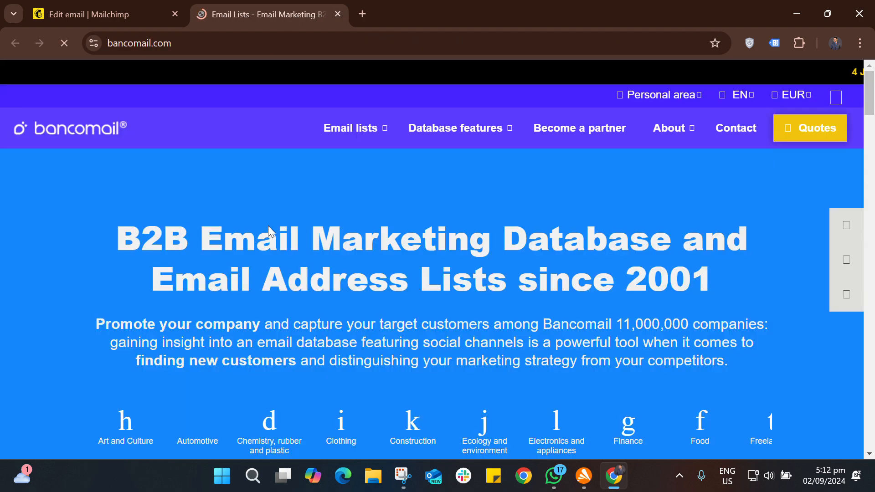
Examine Bancomail's home page and its email list options, and close the site to return to the email draft
scroll(278, 269, down, 8)
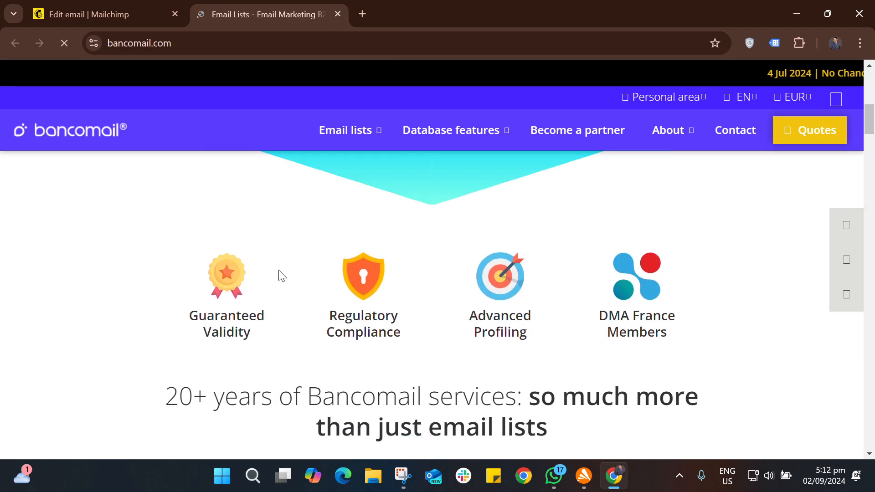
scroll(279, 271, down, 12)
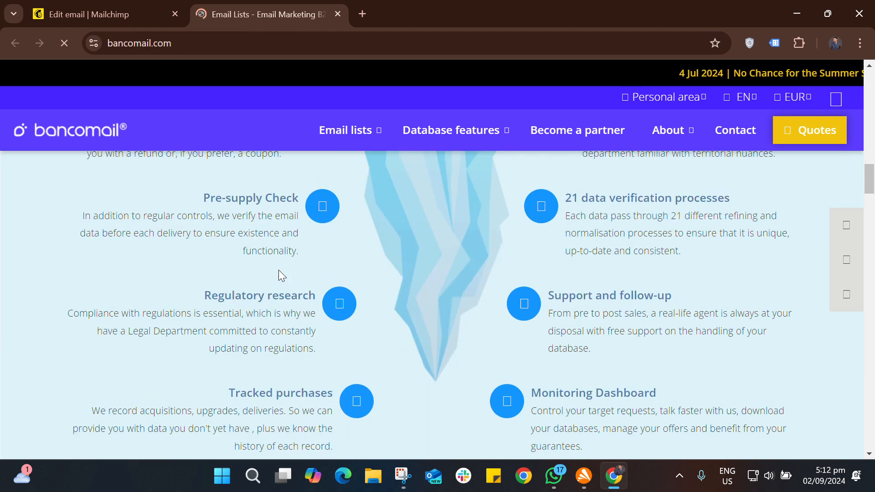
scroll(278, 270, down, 15)
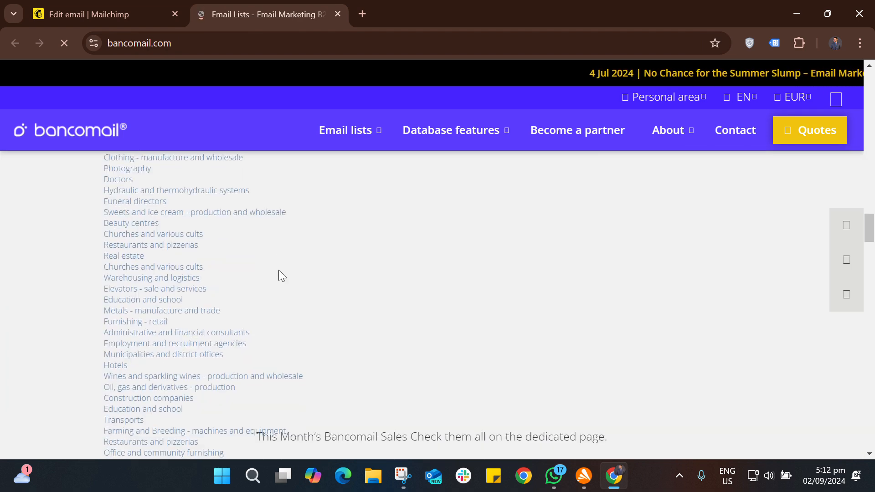
scroll(279, 271, down, 6)
scroll(278, 270, up, 5)
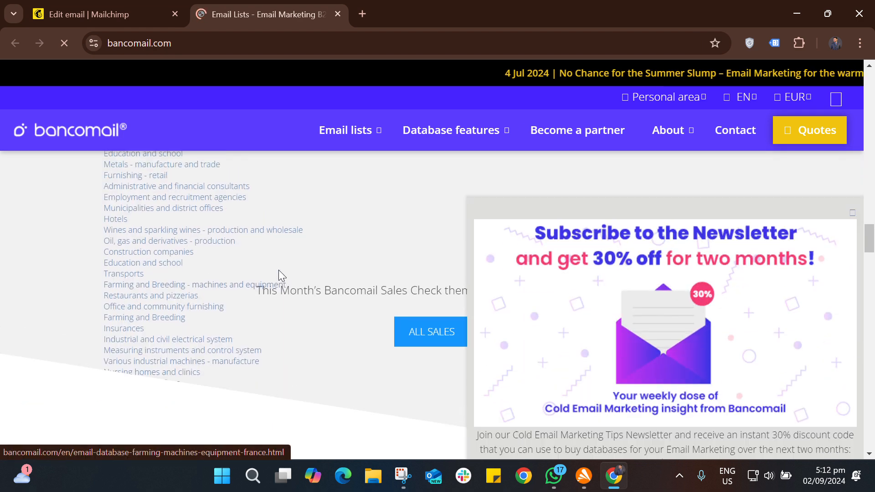
scroll(278, 273, up, 20)
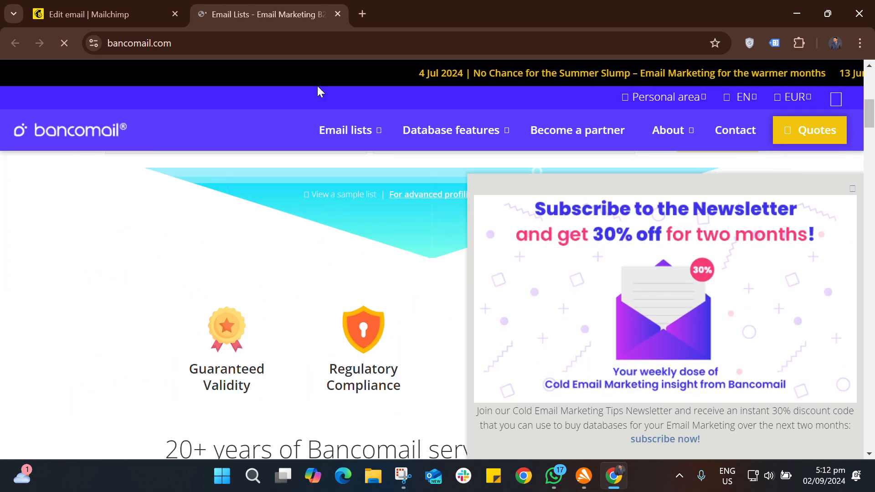
mouse_move(378, 131)
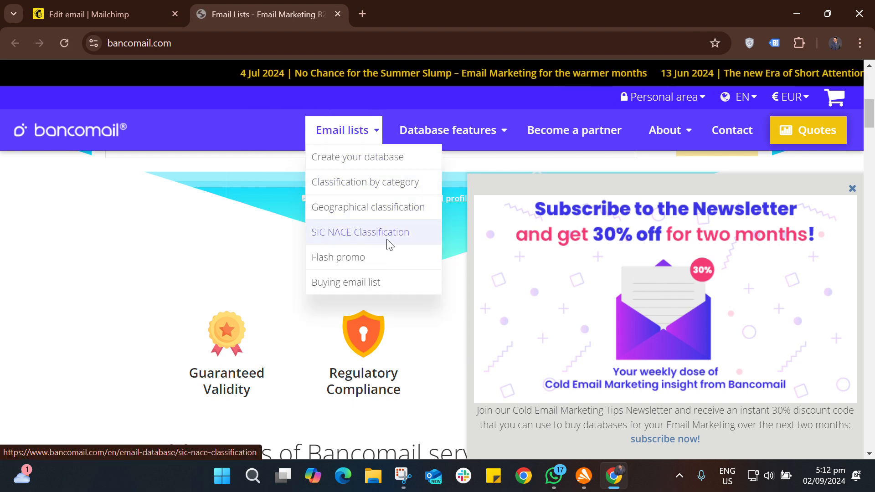
click(338, 14)
Start importing contacts from the email draft's To section
scroll(332, 213, down, 1)
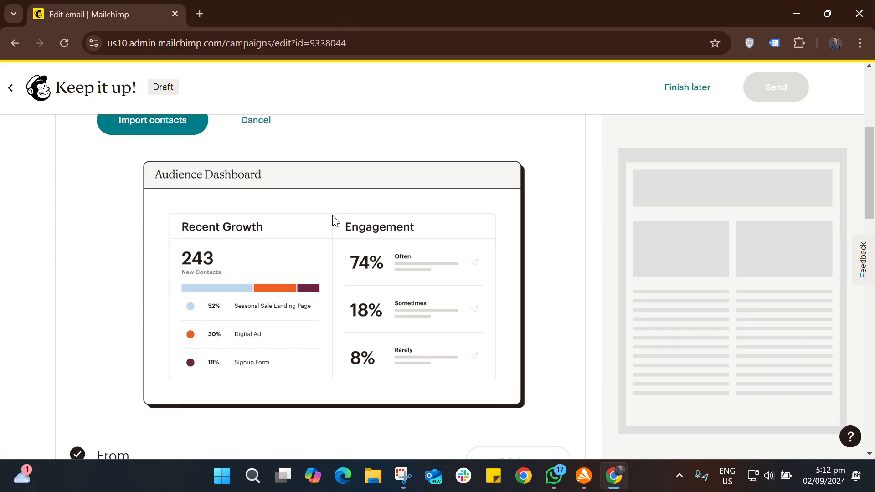
scroll(332, 214, up, 2)
scroll(333, 216, up, 1)
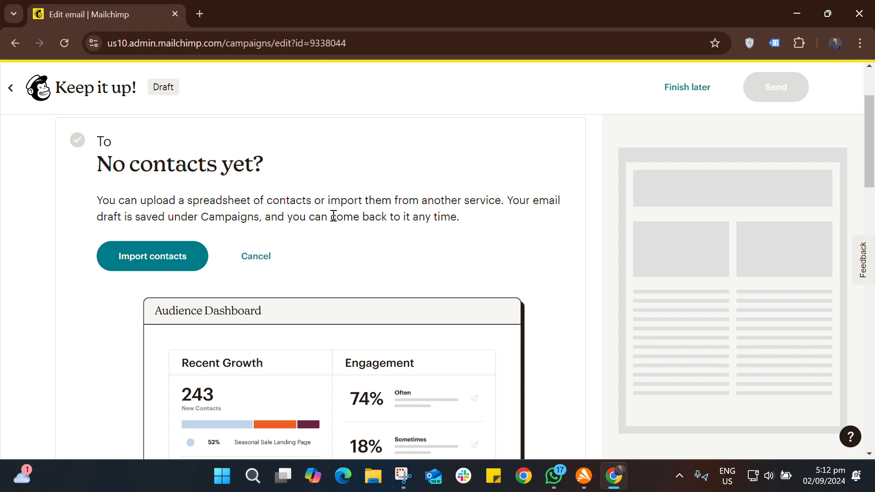
click(165, 268)
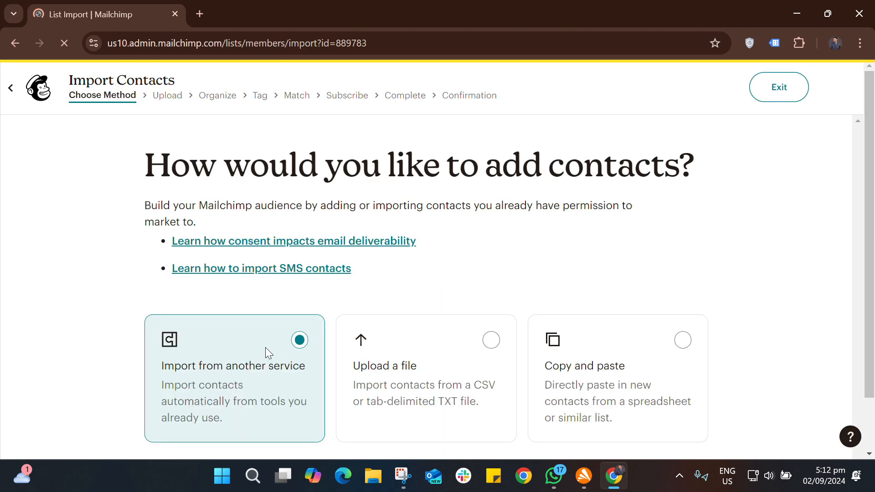
Choose Copy and paste as the contact import method and continue to the empty contact information box
scroll(440, 255, down, 1)
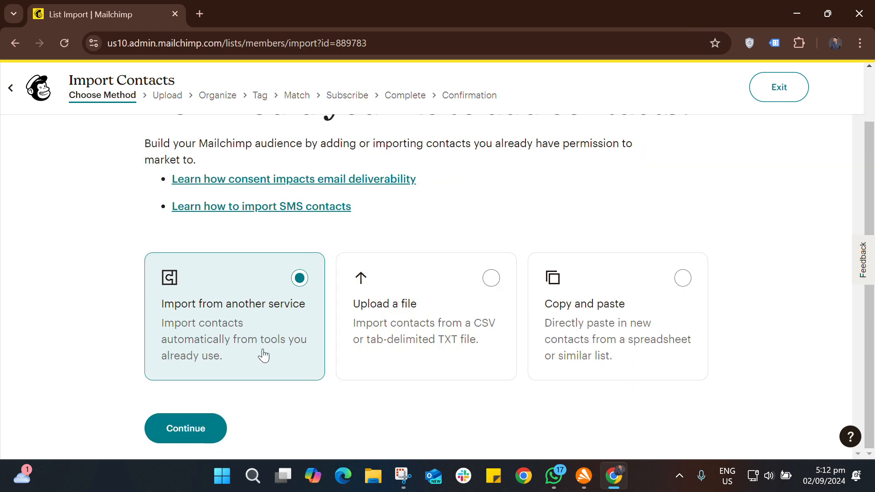
click(432, 303)
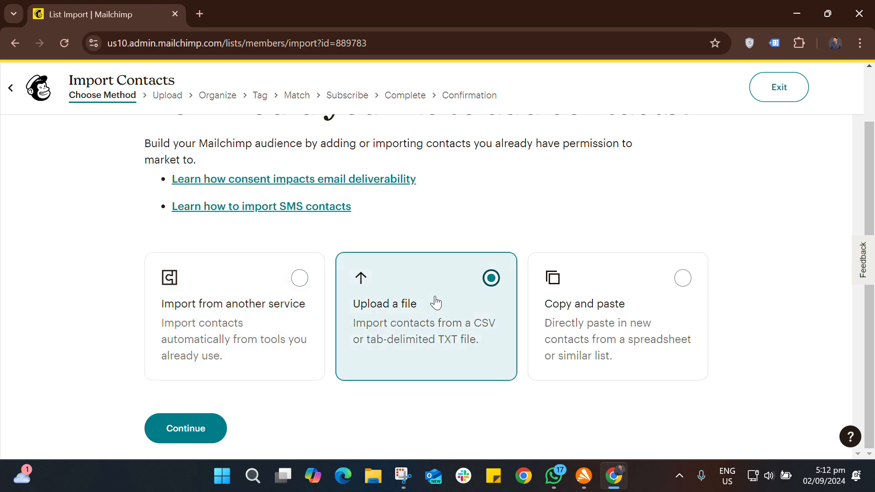
click(602, 302)
click(481, 314)
click(579, 312)
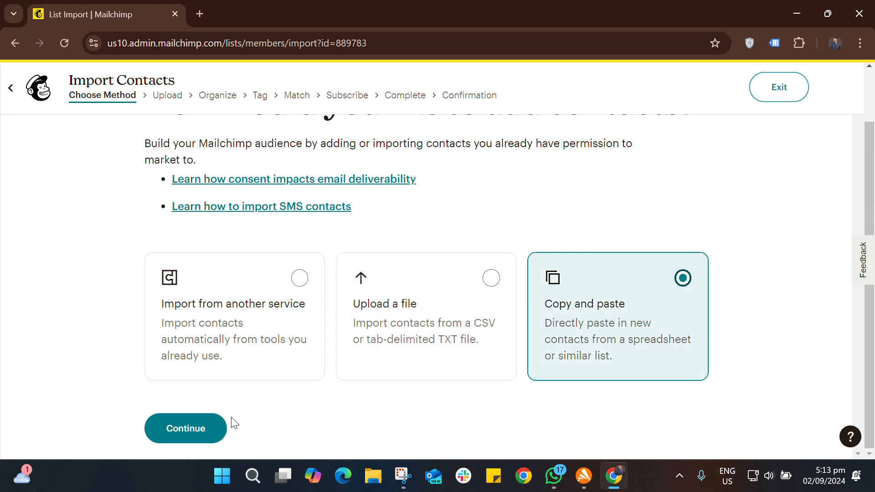
click(205, 427)
click(232, 290)
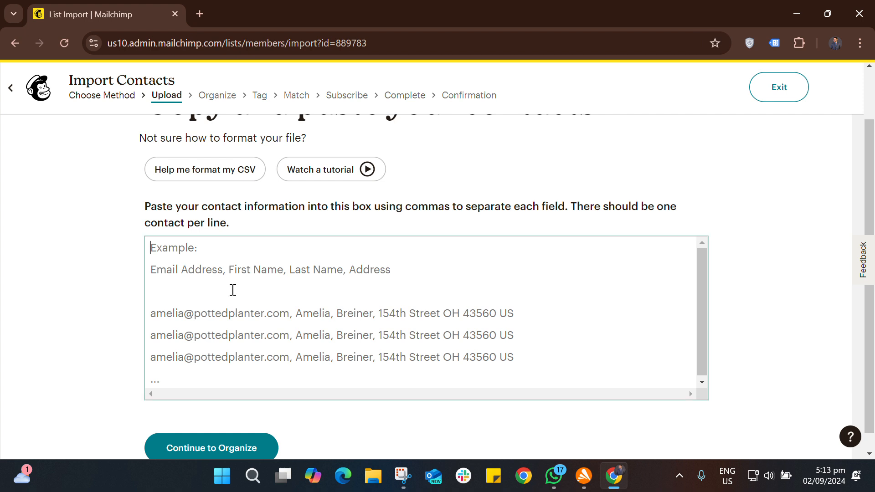
Switch to File Explorer and open the data text file from the Desktop folder
click(370, 487)
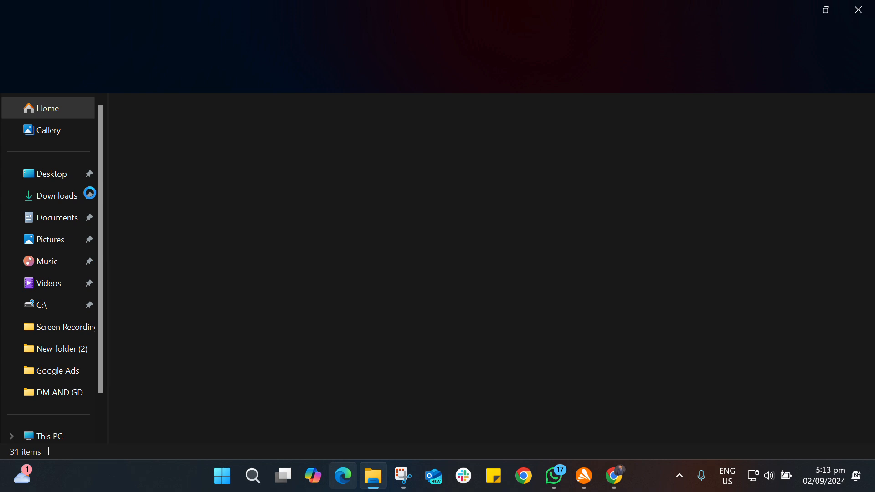
click(64, 182)
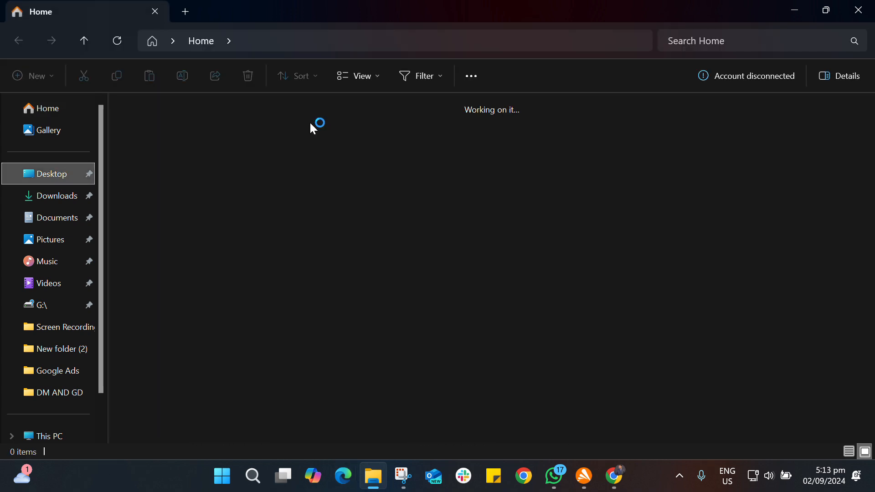
click(221, 236)
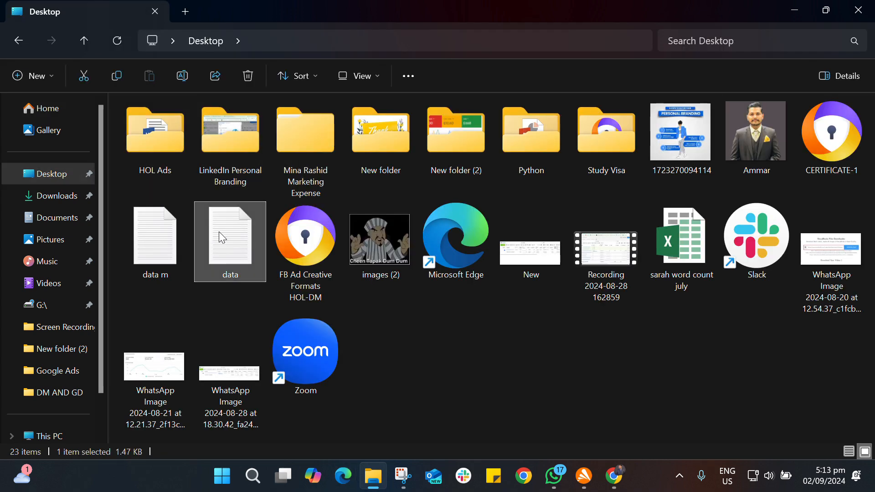
double_click(219, 232)
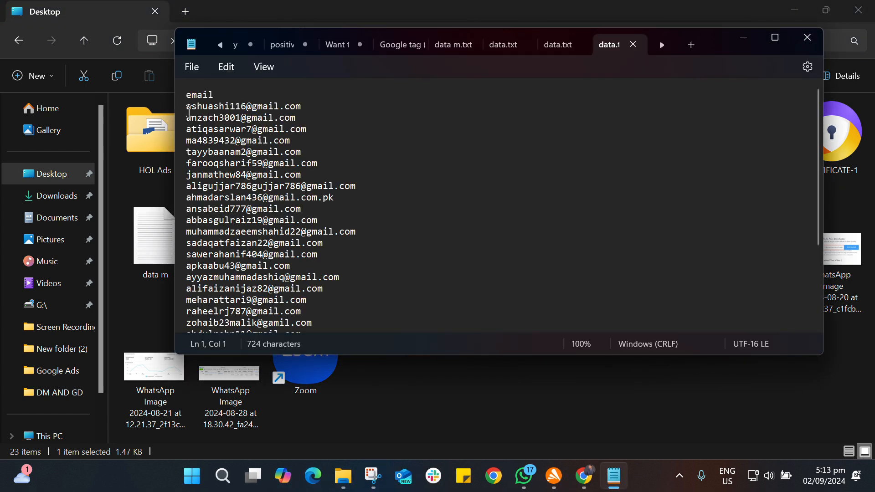
Copy all the email addresses below the email heading, and close the text editor and File Explorer to return to the import page
drag(186, 106, 275, 352)
right_click(256, 260)
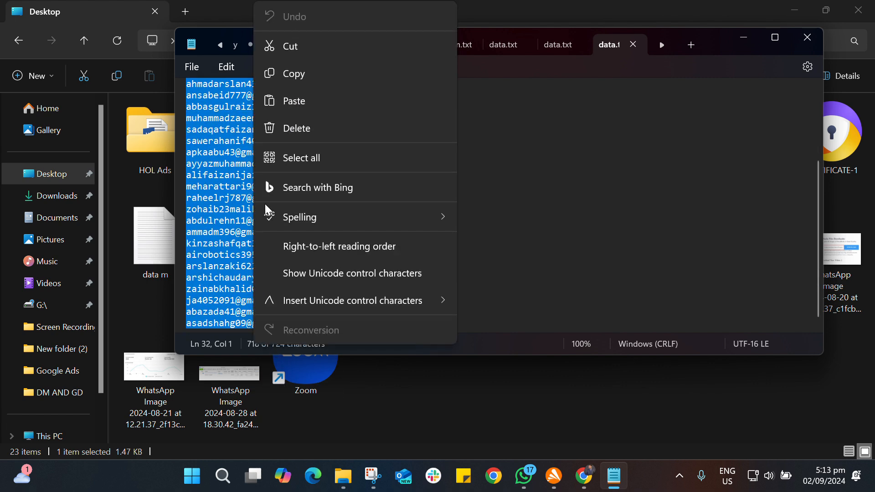
click(314, 72)
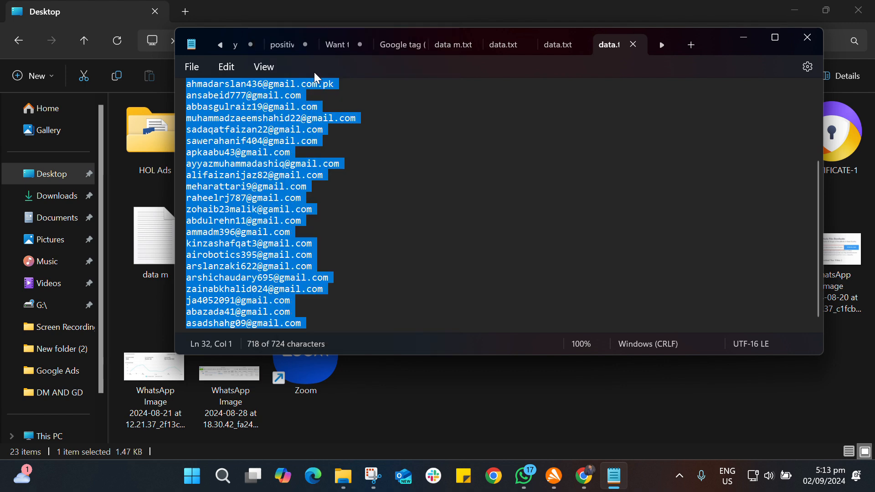
click(798, 40)
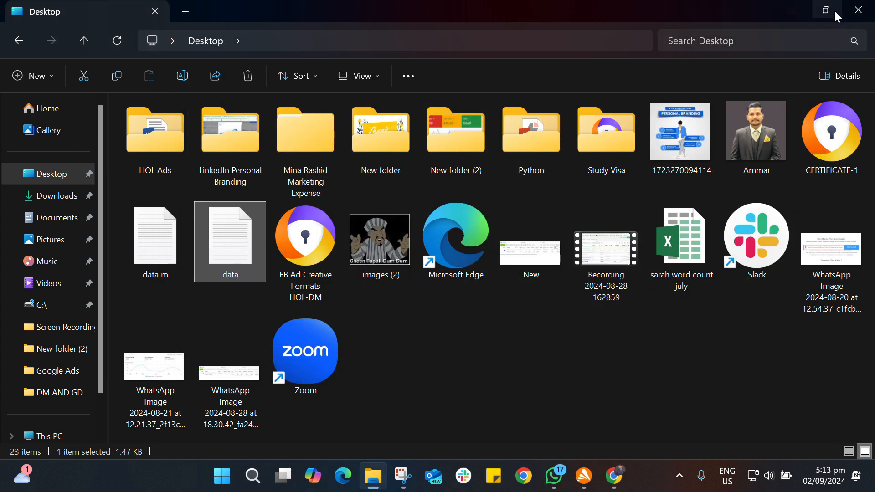
click(858, 10)
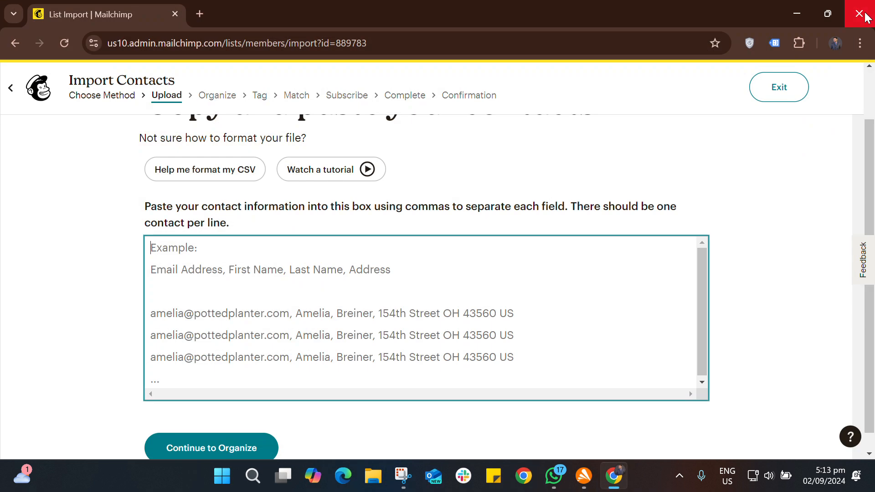
Paste the copied email addresses into the contact information box and continue to organizing the contacts
right_click(392, 286)
click(422, 185)
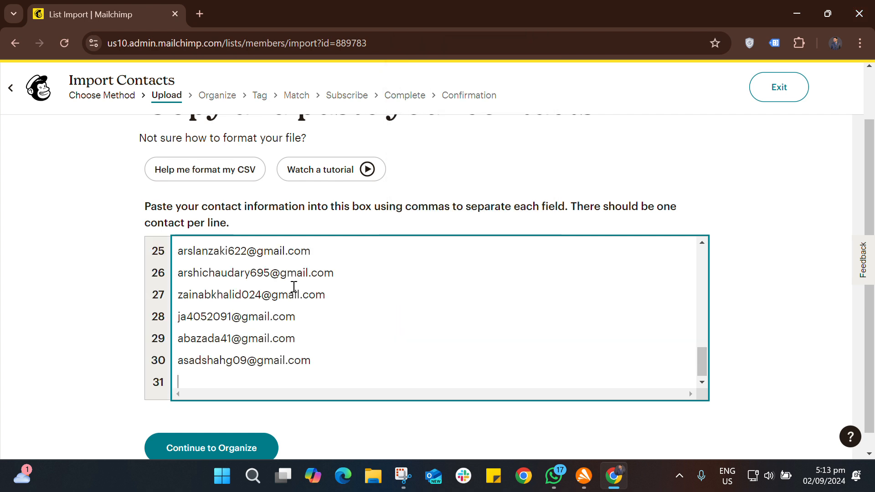
click(233, 437)
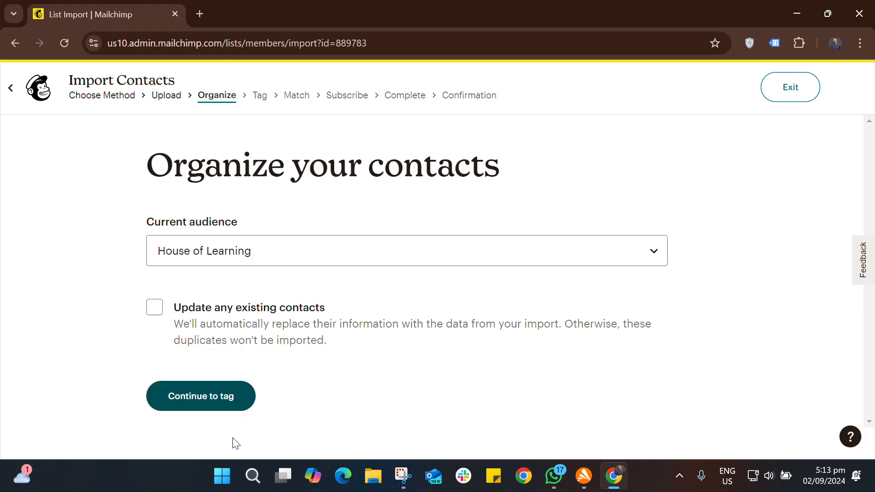
Enable updating any existing contacts, and continue past tagging and column matching without adding a tag
click(148, 312)
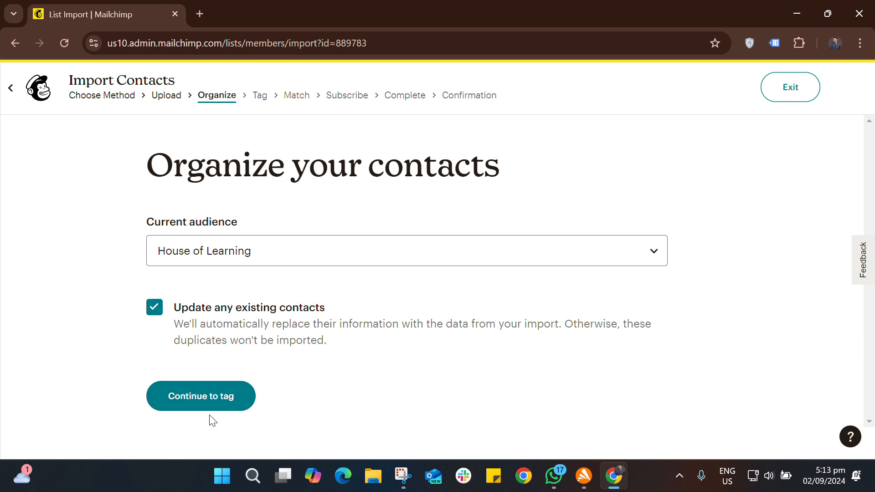
click(222, 398)
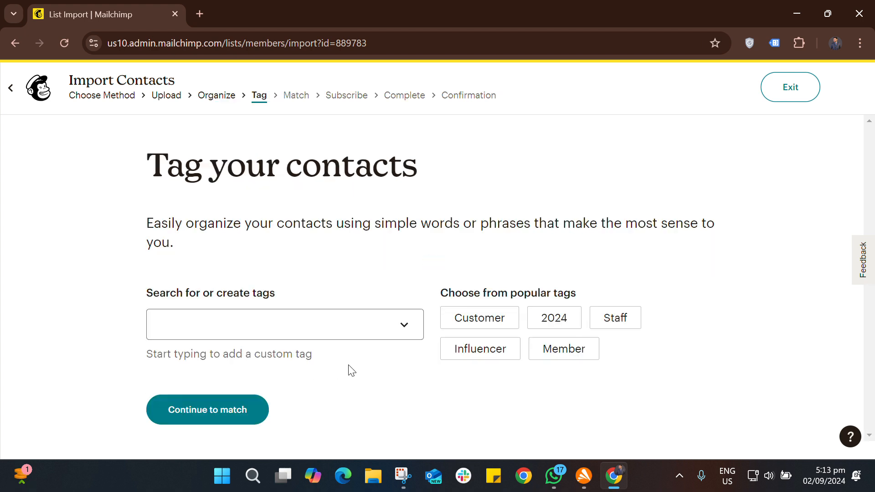
click(249, 406)
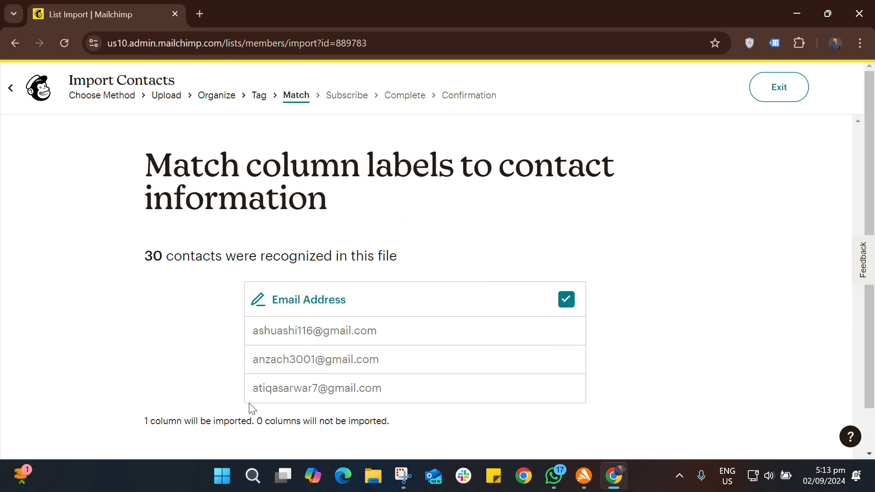
scroll(226, 298, down, 1)
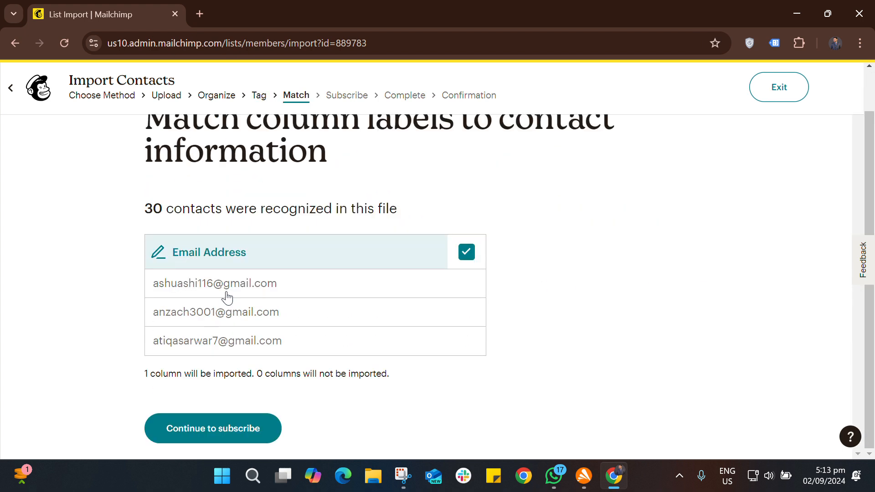
click(217, 428)
Set the contacts' email marketing status to Unsubscribed and try to complete the import
click(291, 292)
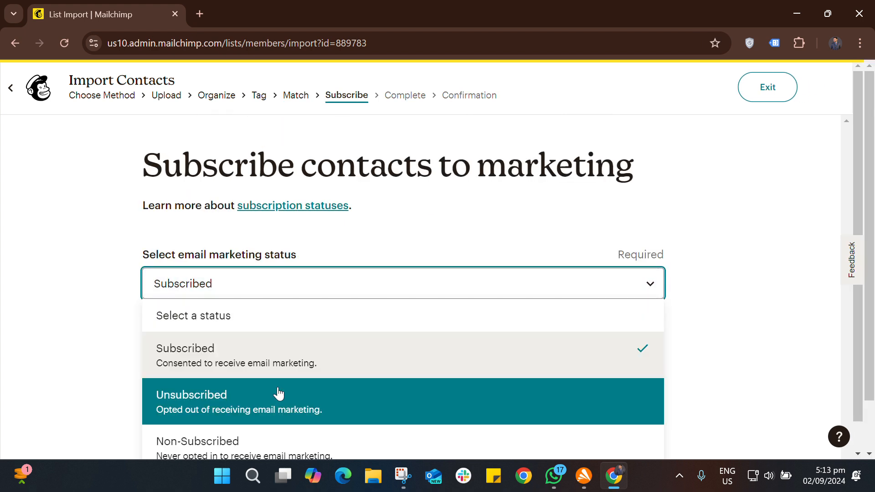
click(280, 400)
click(220, 452)
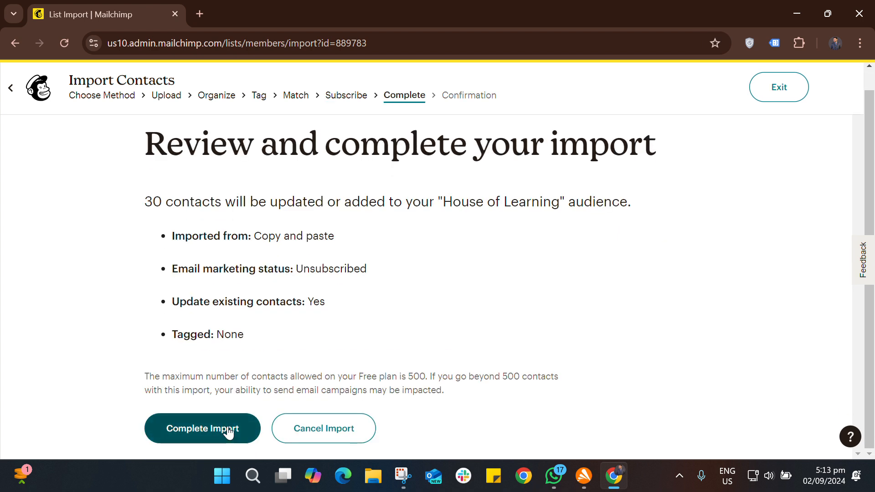
click(228, 429)
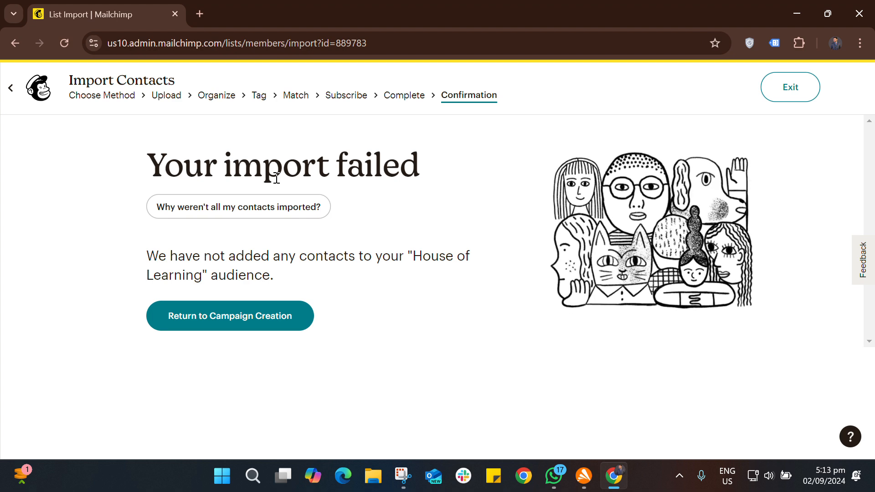
Return to the campaign draft and start a new contact import for its recipients with the Copy and paste method
click(242, 324)
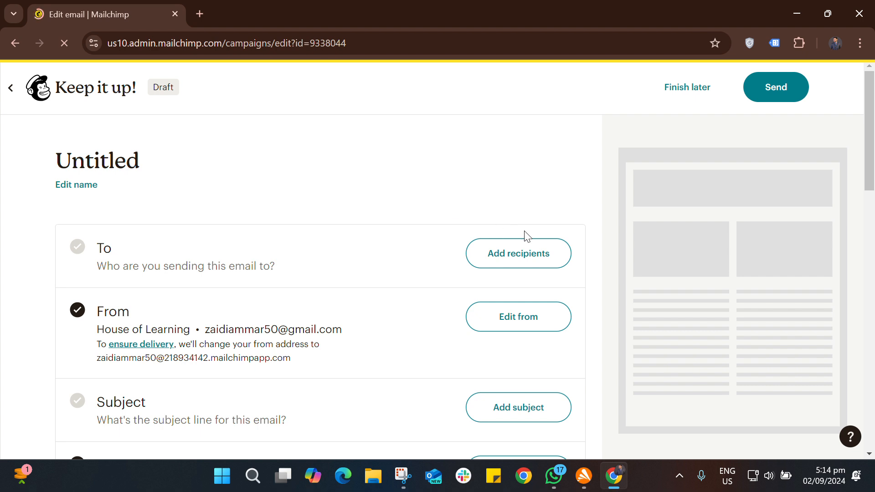
click(525, 256)
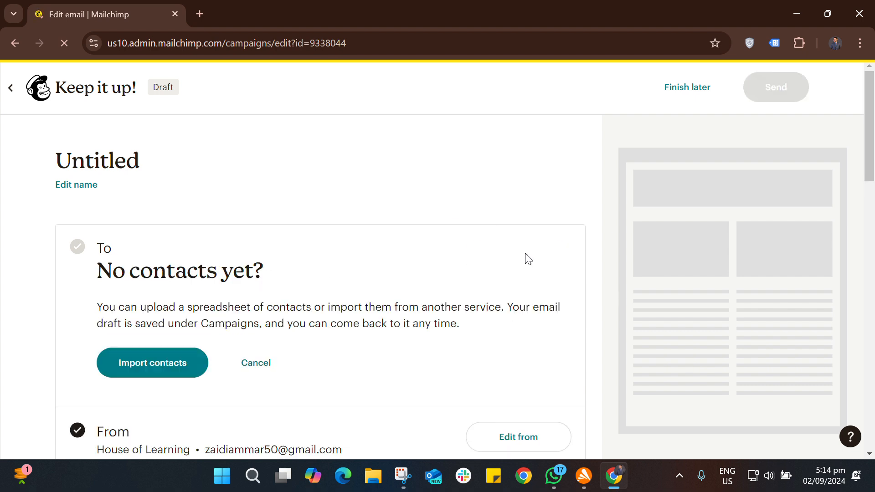
click(138, 371)
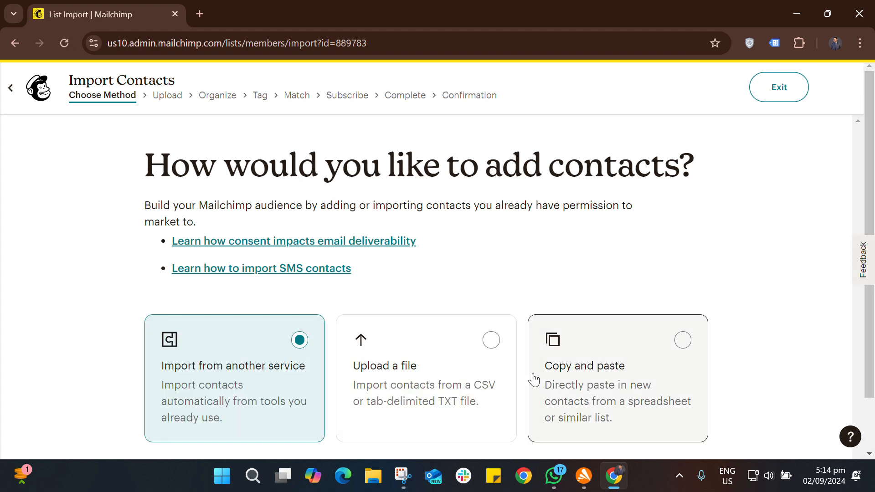
click(533, 377)
scroll(534, 378, down, 1)
click(213, 446)
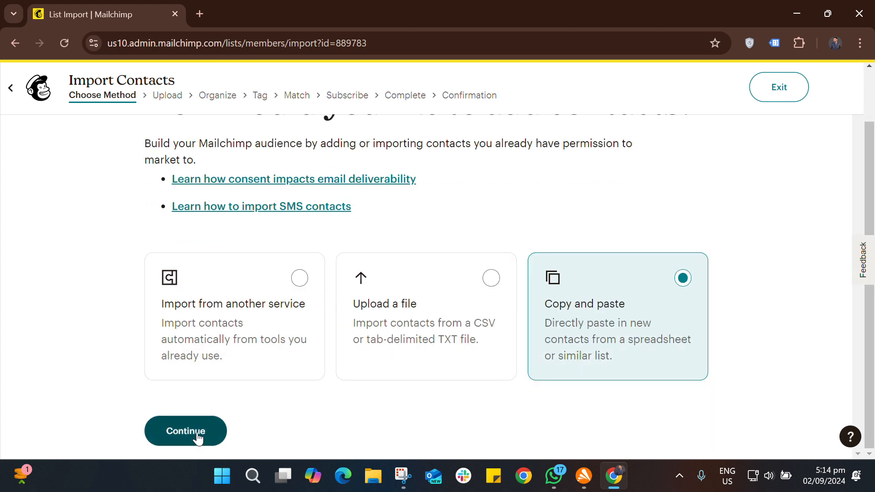
Paste the copied email addresses into the empty contact box and continue to the Organize stage
click(232, 275)
right_click(232, 274)
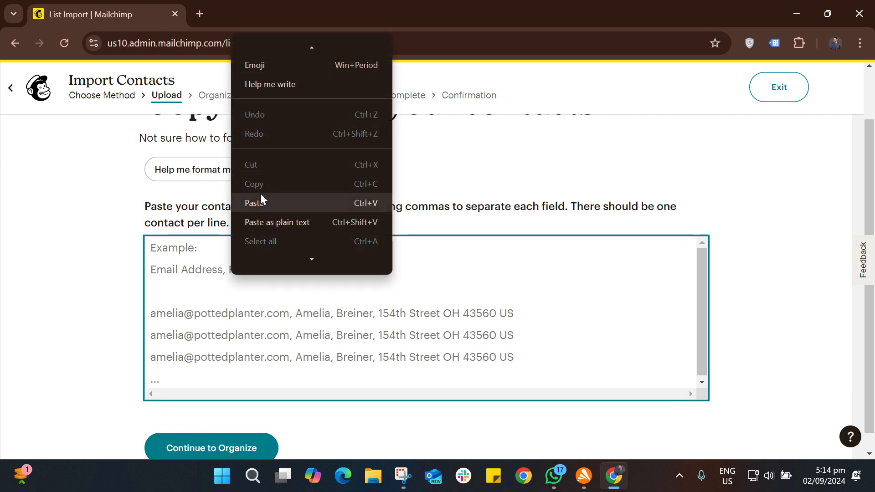
click(261, 201)
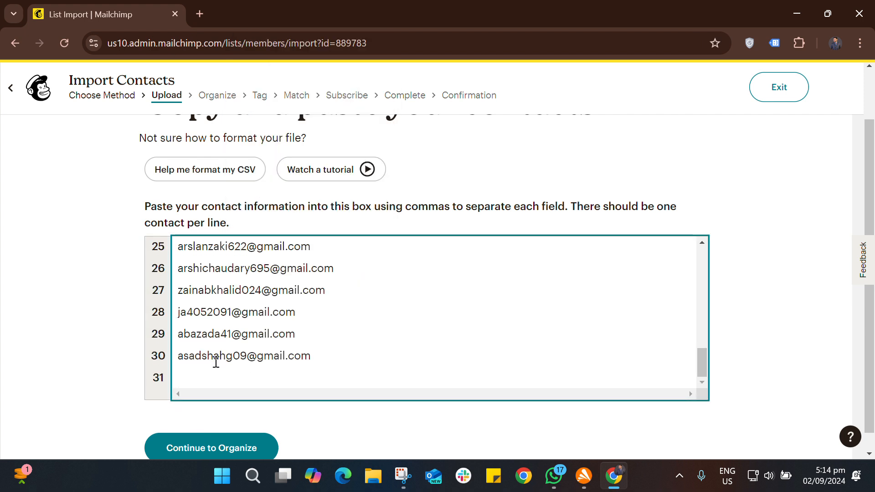
click(229, 449)
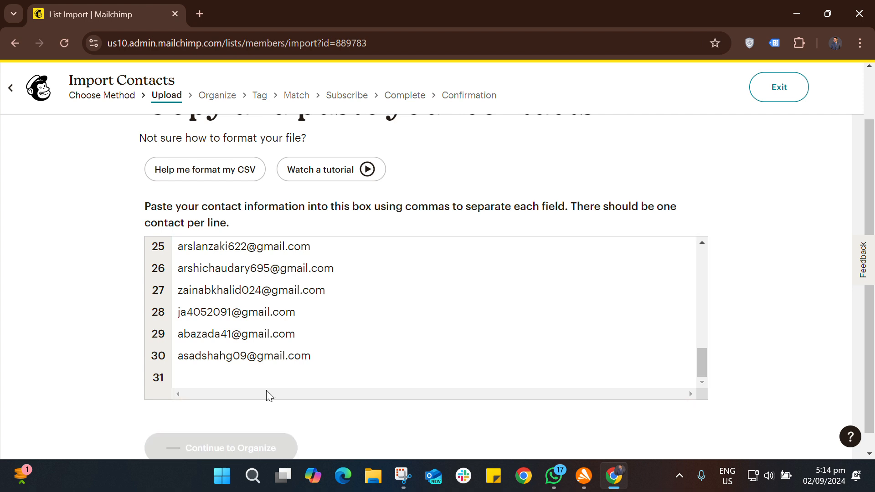
scroll(269, 397, down, 1)
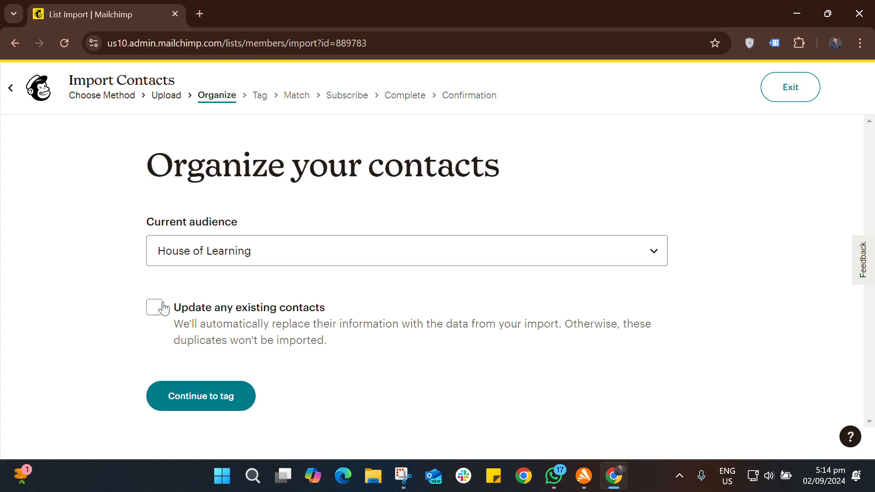
Keep House of Learning as the audience without updating existing contacts, and continue untagged with the Email Address column matched
click(339, 240)
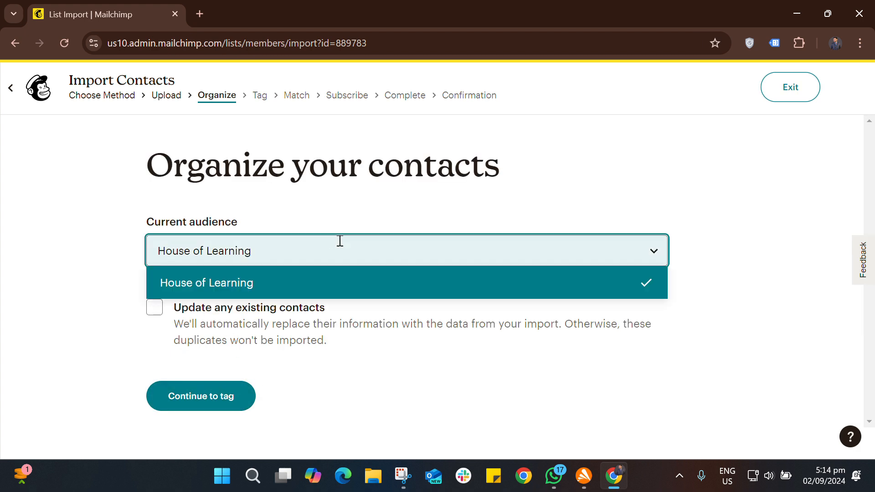
click(339, 240)
click(231, 387)
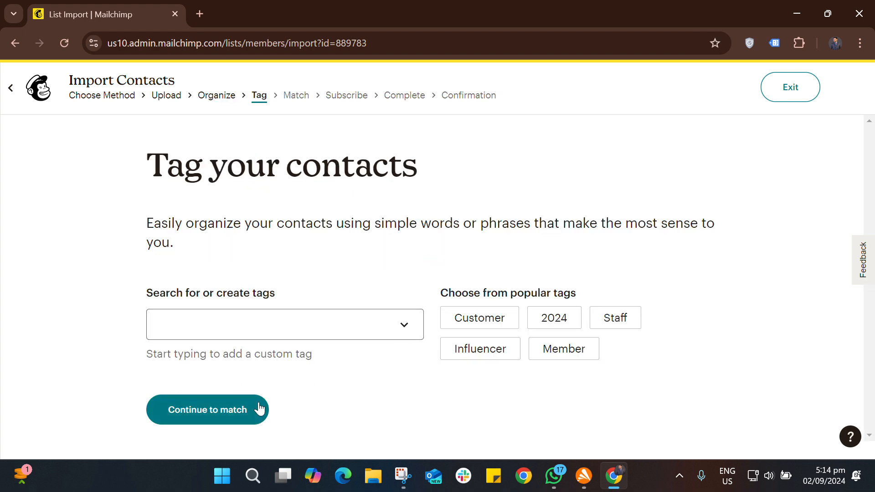
click(251, 409)
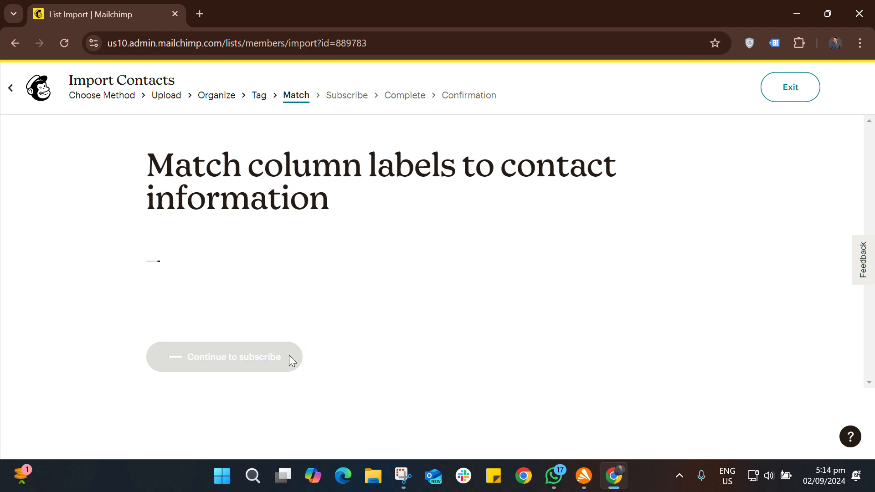
scroll(226, 341, down, 1)
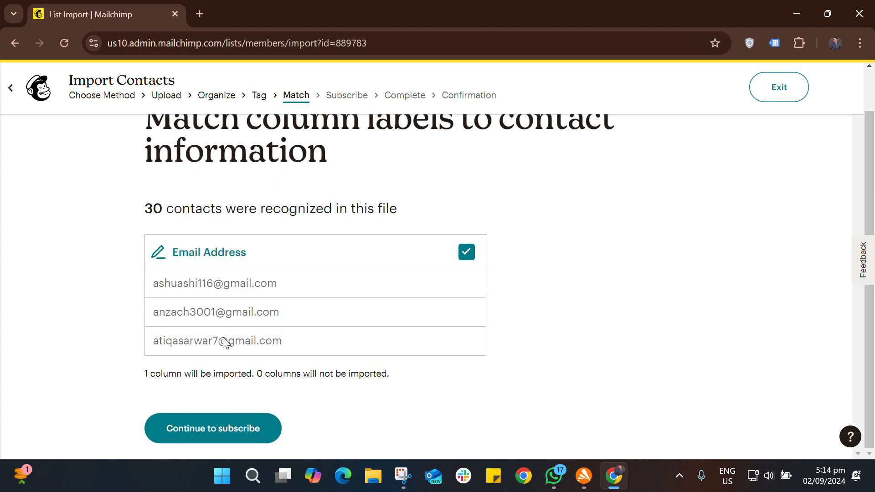
click(213, 428)
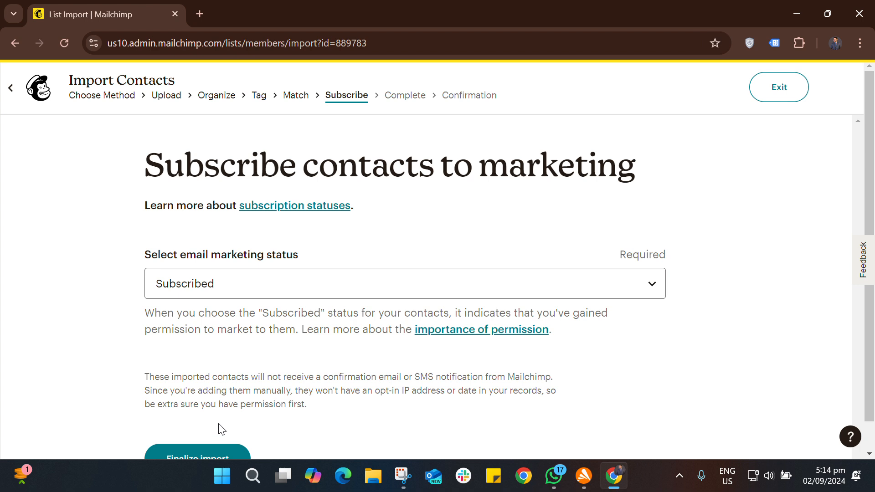
Finalize the import with the Subscribed email marketing status and try to complete it
scroll(289, 305, down, 1)
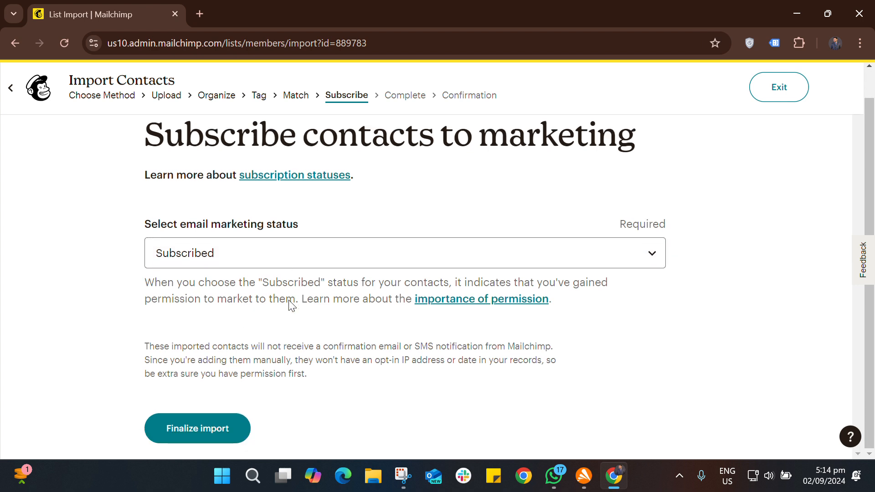
click(211, 433)
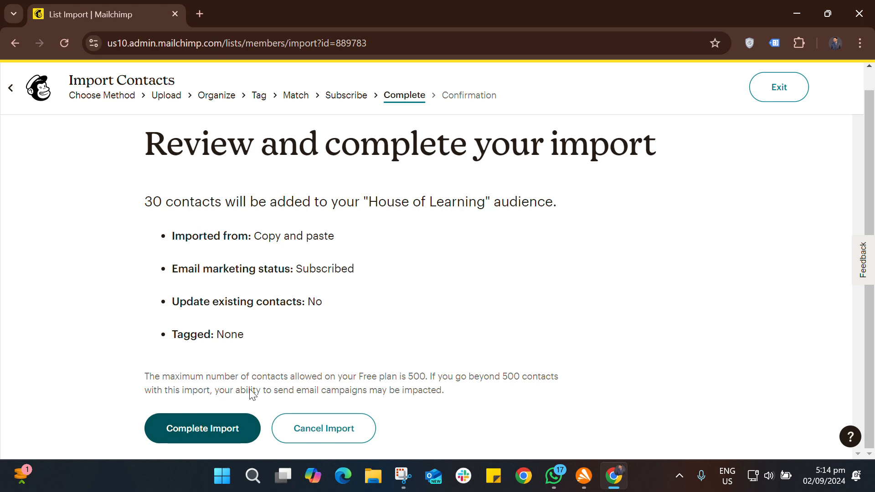
click(218, 433)
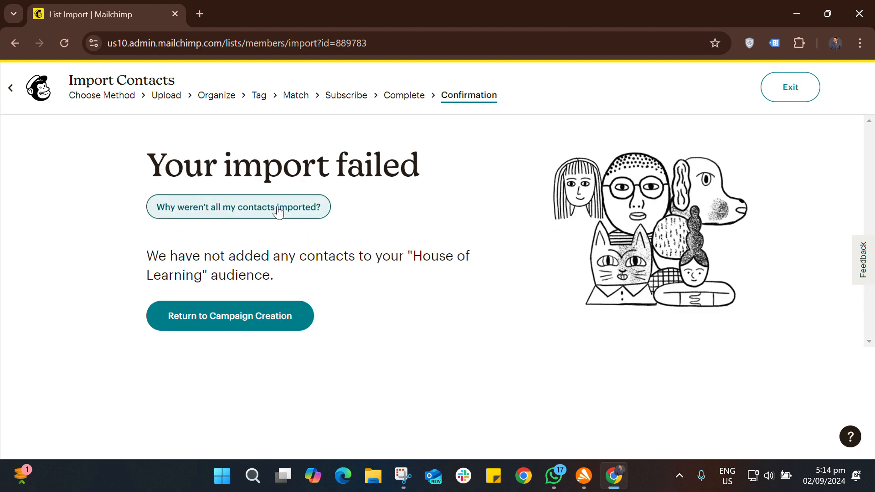
Ask why not all contacts were imported and read the assistant's reasons for import errors
click(277, 207)
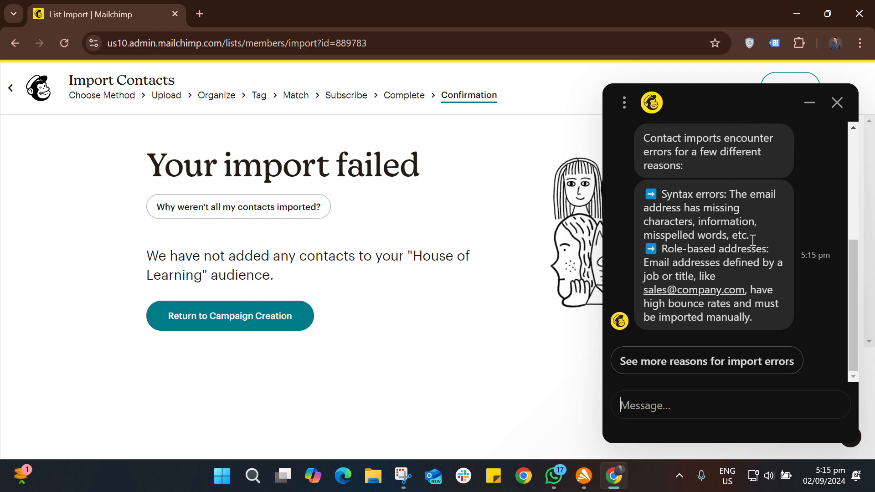
scroll(753, 240, up, 1)
scroll(752, 241, down, 1)
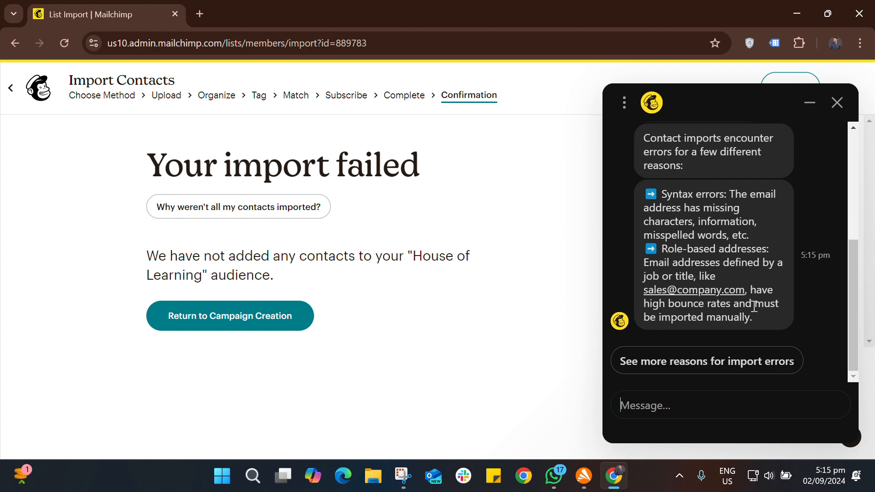
Close the assistant chat, return to campaign creation, and open the campaign's recipients section
click(836, 102)
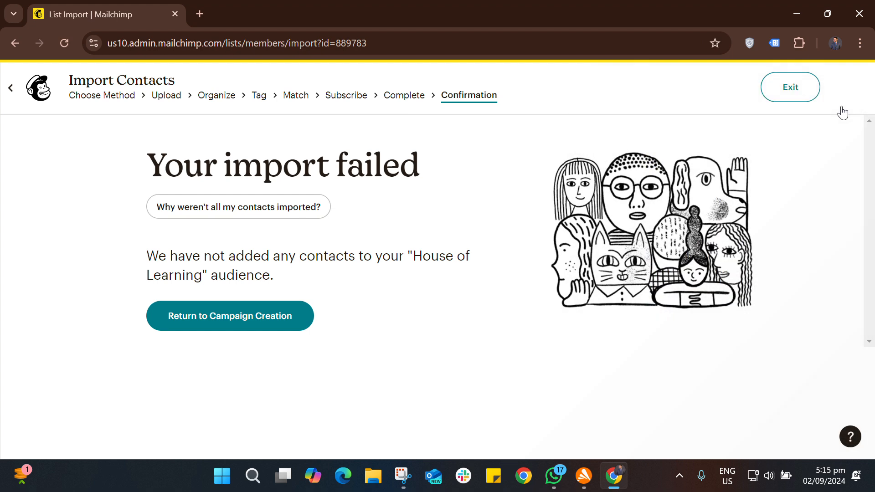
click(282, 322)
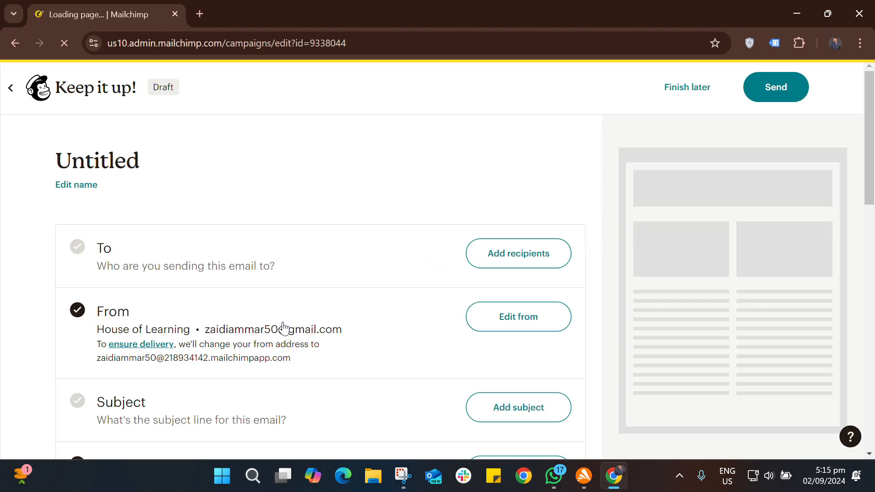
click(497, 255)
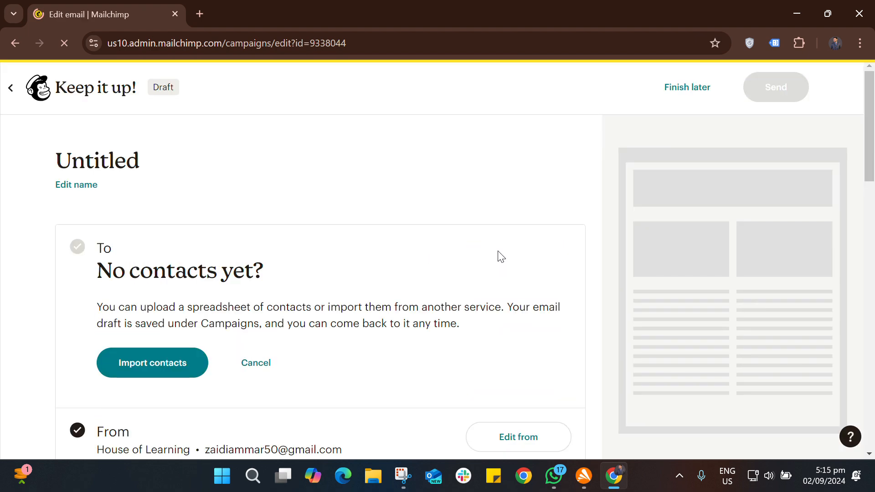
Switch to File Explorer and open the New Leads campaign (Azadi Offer)-Video-3 leads file dated 2024-08-21 to 2024-08-22 from Downloads
click(797, 10)
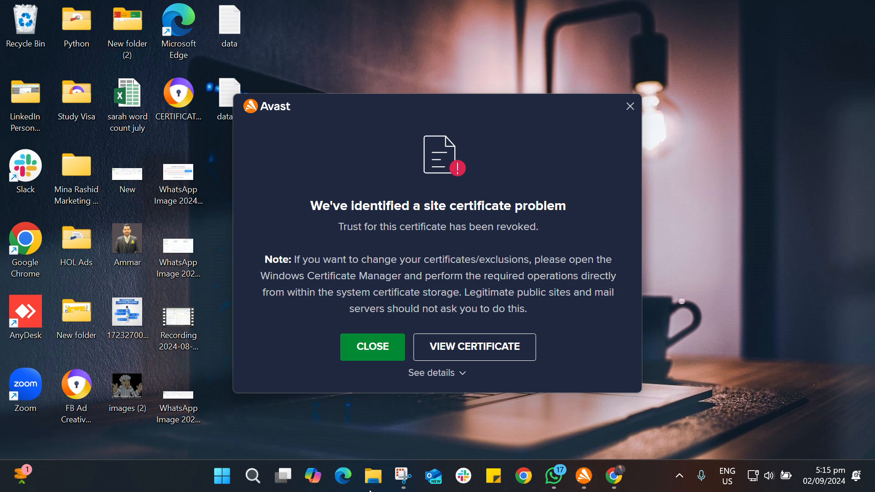
click(373, 476)
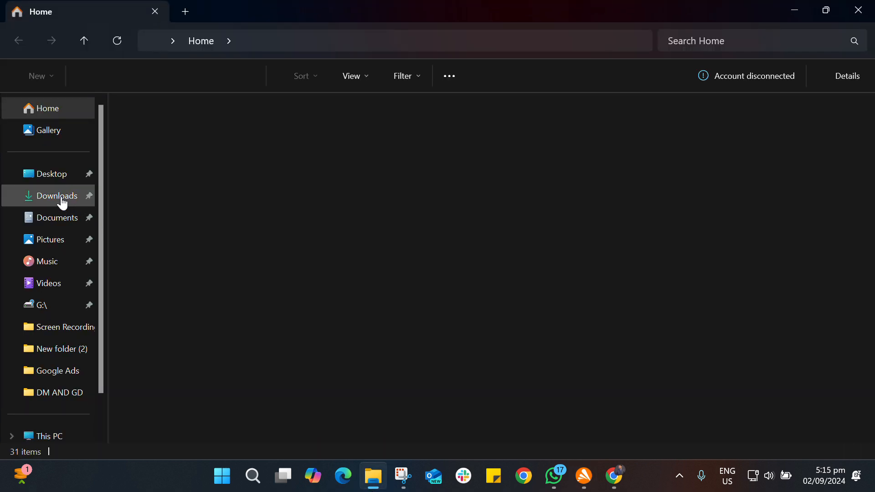
click(59, 196)
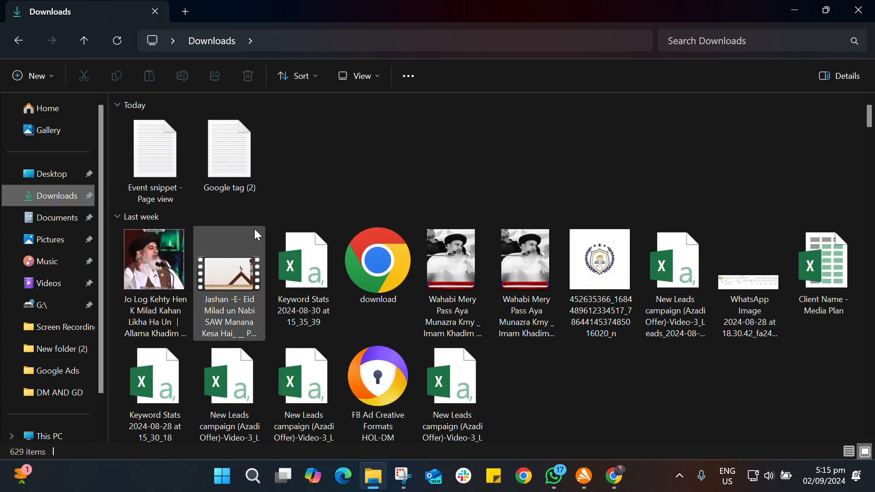
scroll(388, 251, down, 1)
scroll(387, 251, down, 7)
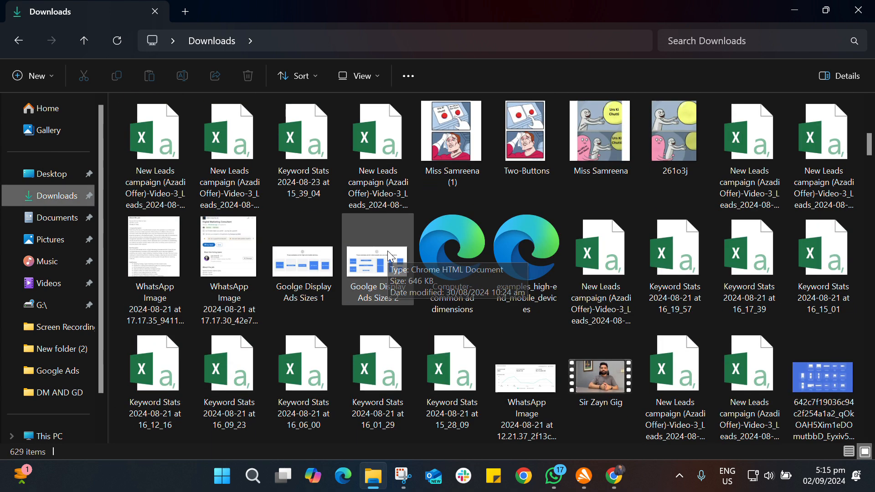
click(368, 156)
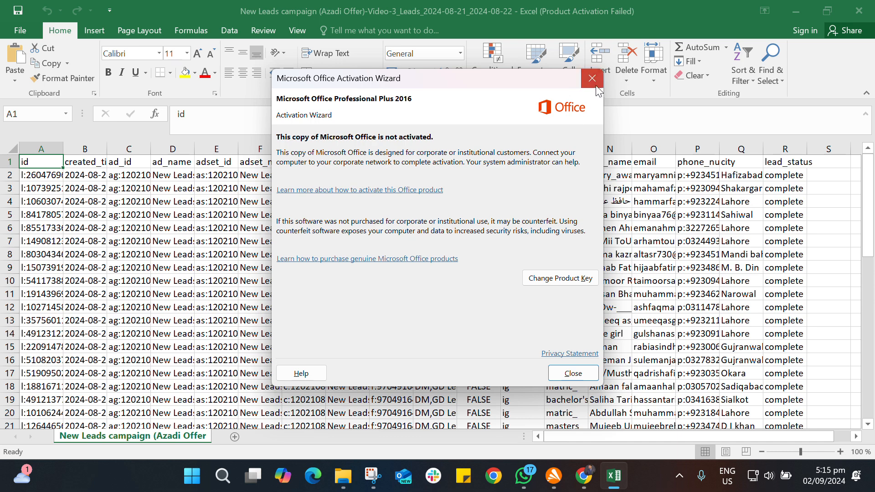
Dismiss the Office activation wizard and copy all the addresses in the email column, cells O2 to O51
click(592, 79)
drag(655, 175, 649, 396)
right_click(652, 361)
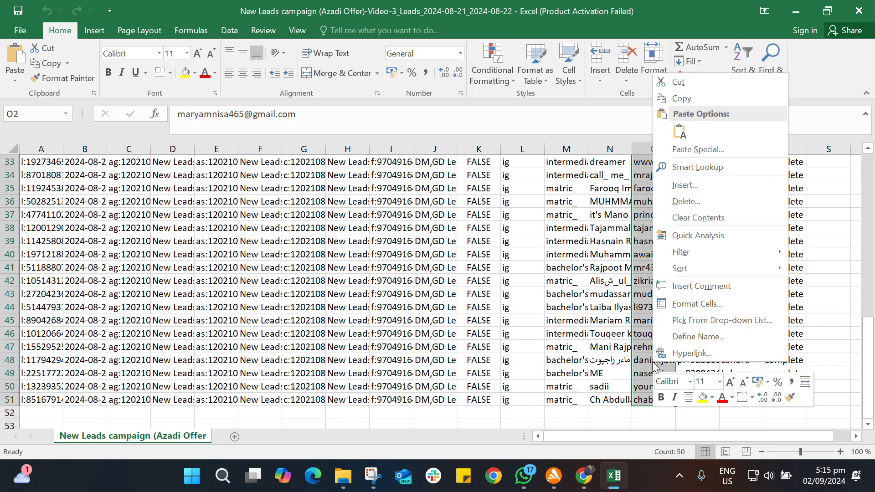
click(684, 94)
scroll(437, 292, up, 10)
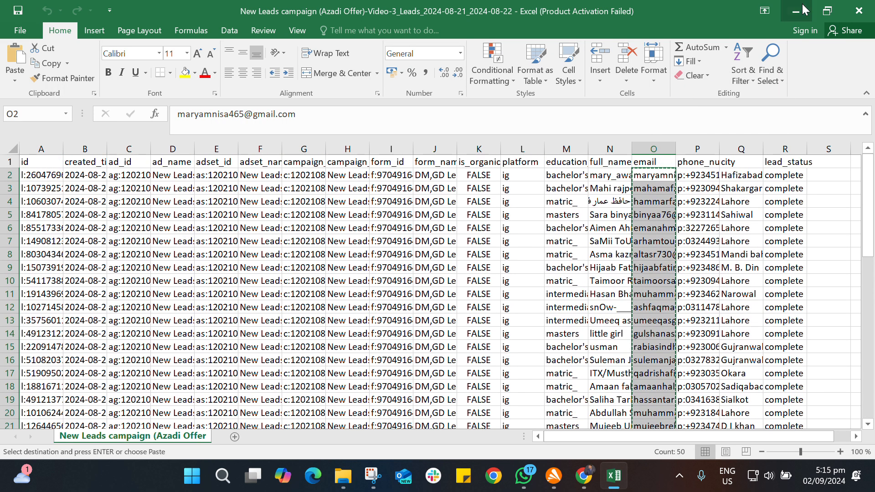
Close the leads workbook and switch back to the Mailchimp campaign in Chrome
click(795, 12)
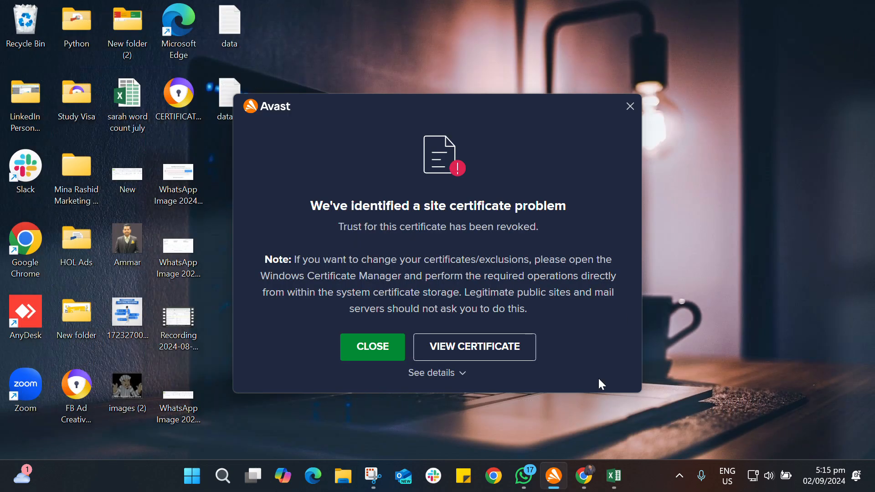
click(611, 465)
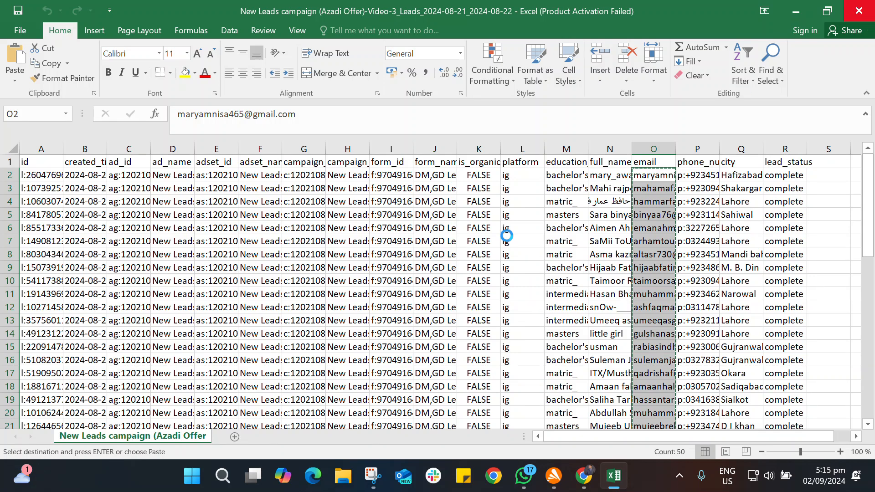
key(alt+F4)
click(555, 484)
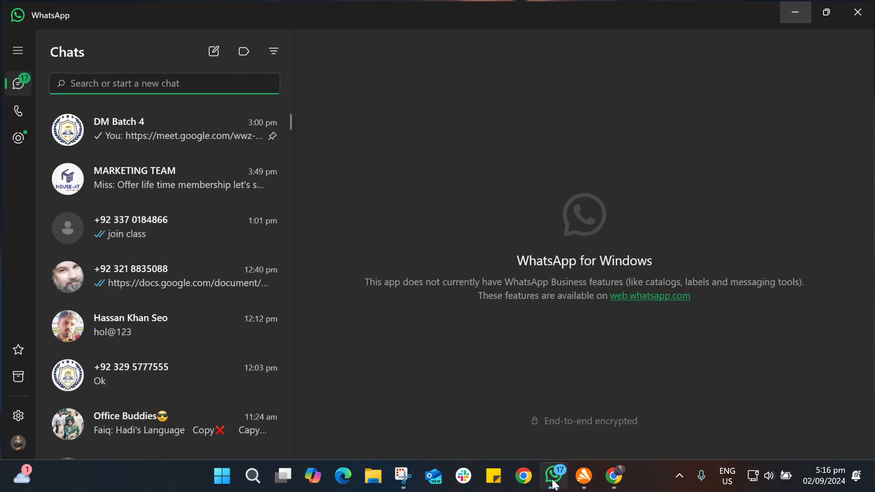
click(584, 476)
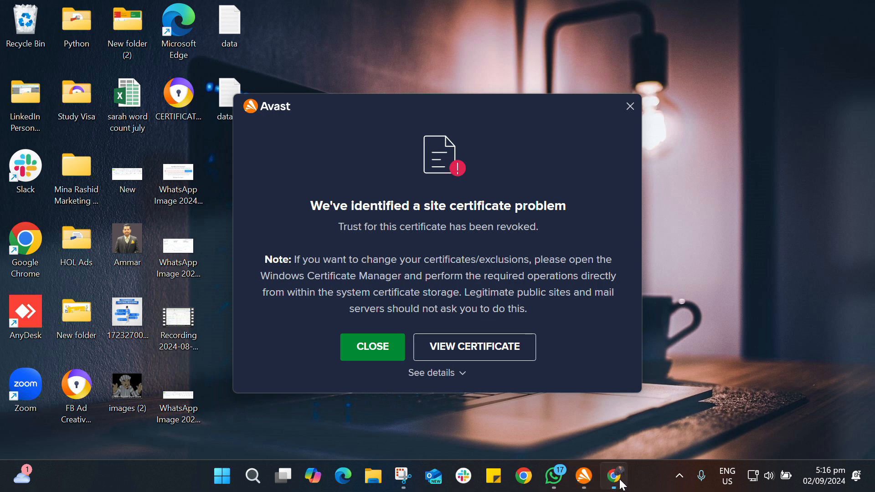
click(614, 476)
Start importing contacts for the campaign using the Copy and paste method and continue to the Upload stage
scroll(354, 378, down, 4)
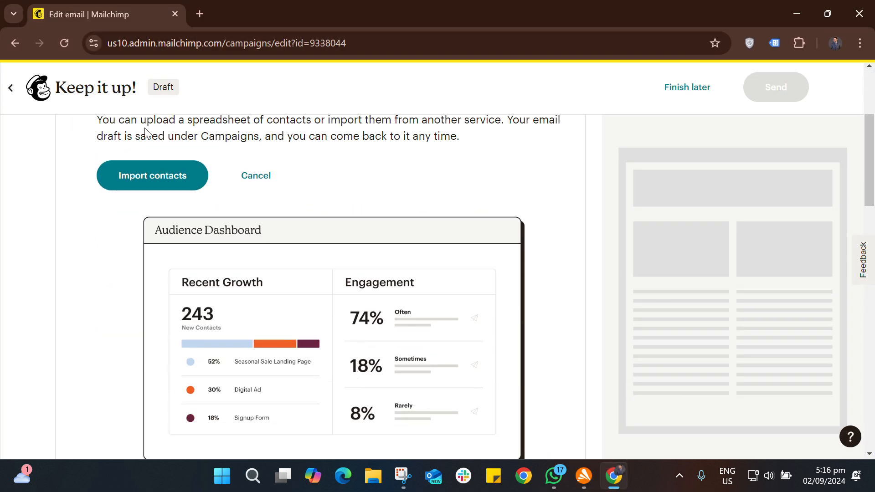
click(162, 174)
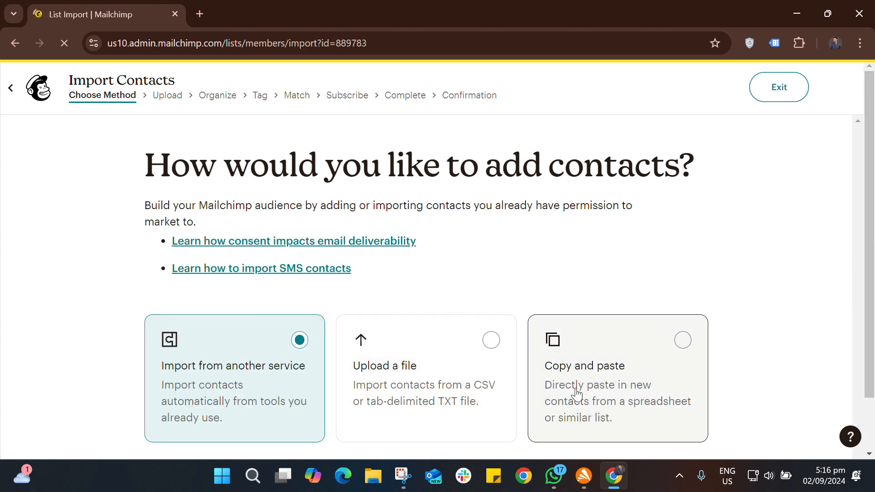
click(577, 392)
scroll(576, 392, down, 2)
click(205, 433)
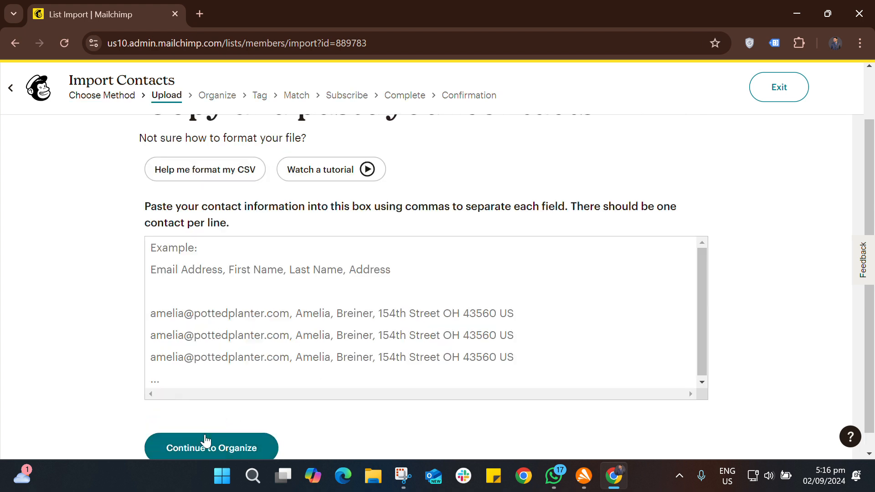
Paste the copied spreadsheet email addresses as plain text into the contact box and continue to the Organize stage
right_click(258, 292)
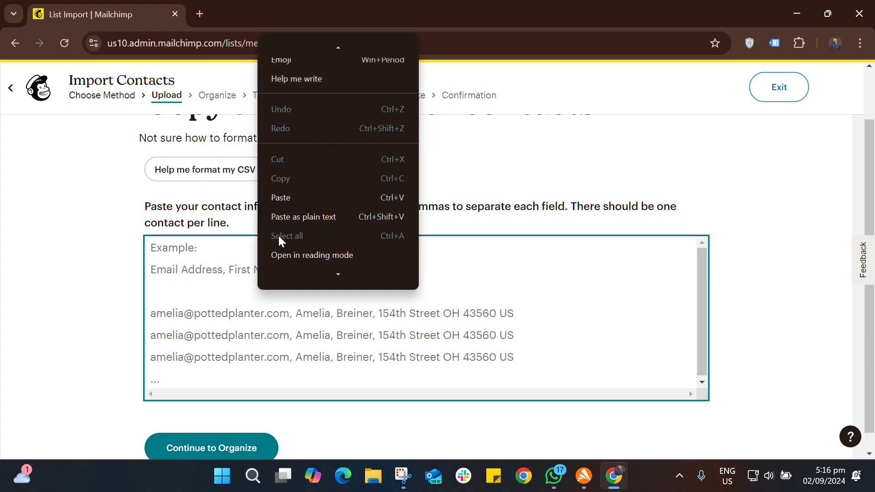
click(287, 217)
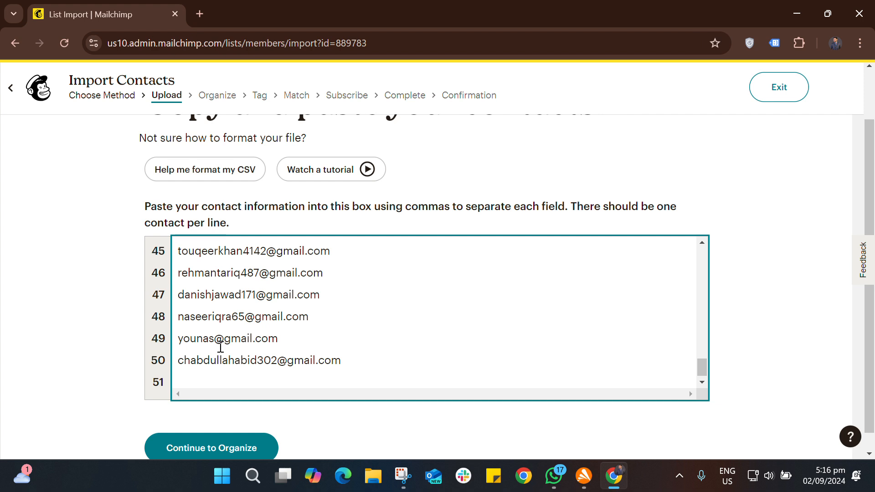
click(223, 442)
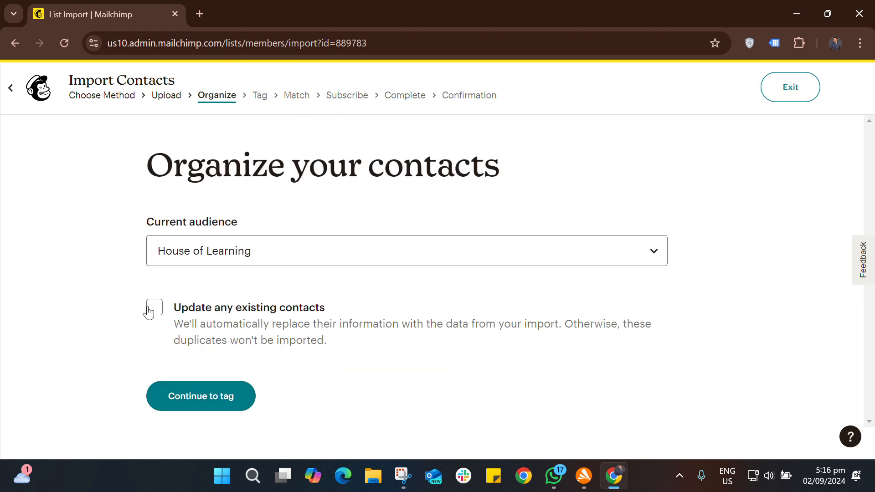
Keep the House of Learning audience, tag the contacts as Customer, and continue with the Email Address column matched
click(212, 392)
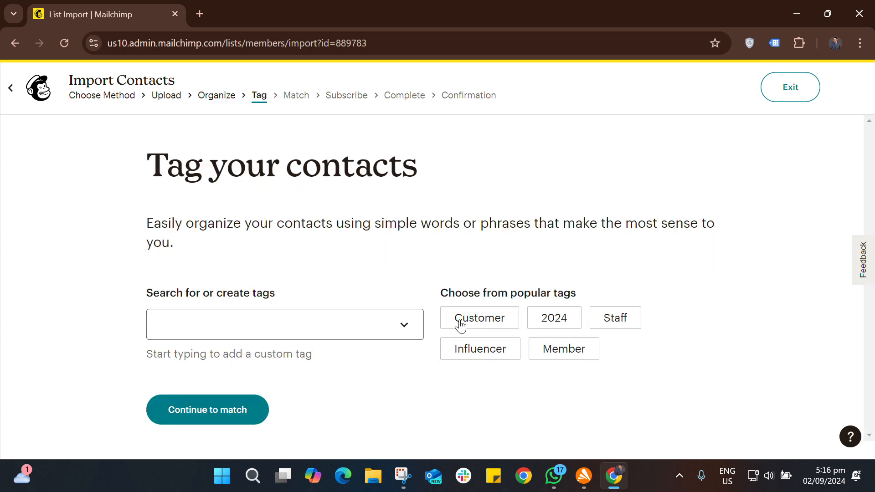
click(461, 324)
click(223, 426)
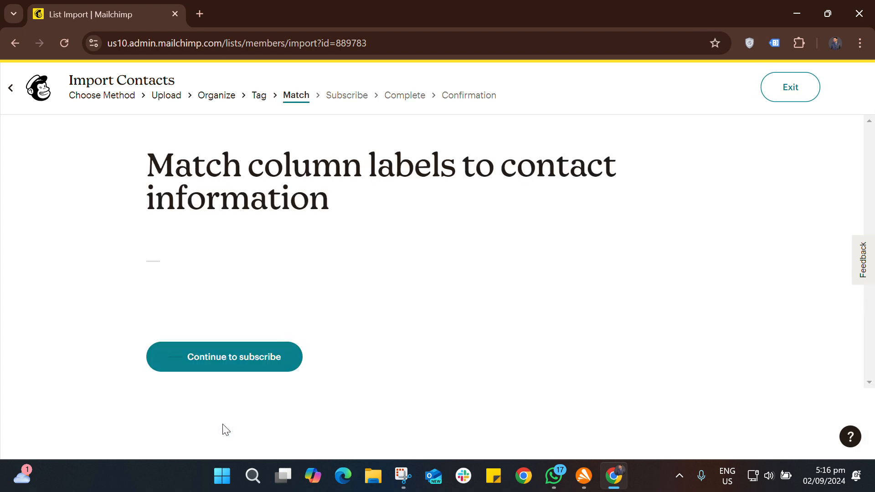
scroll(349, 372, down, 1)
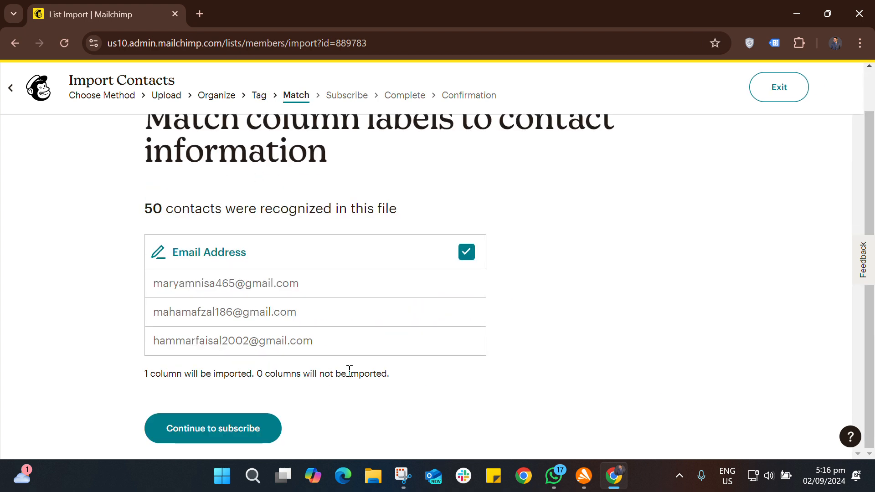
click(236, 437)
Set the contacts' email marketing status to Unsubscribed, then finalize and complete the import
scroll(236, 438, down, 1)
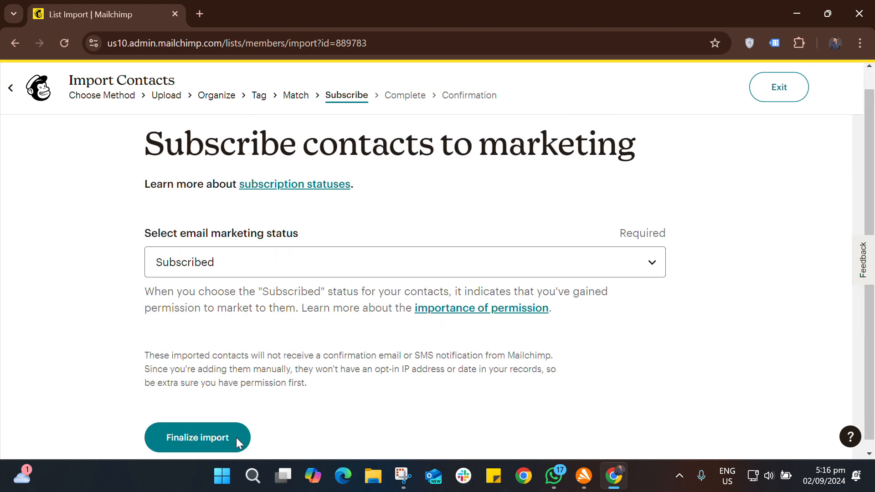
click(314, 265)
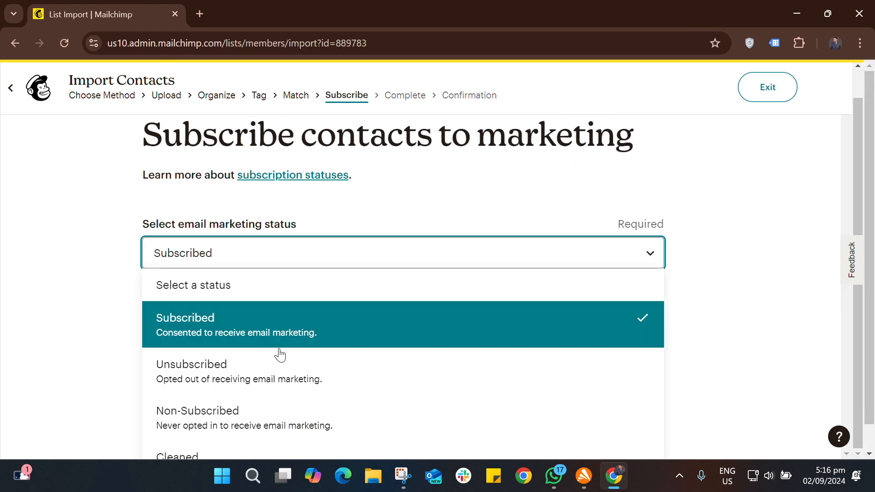
click(278, 360)
click(212, 419)
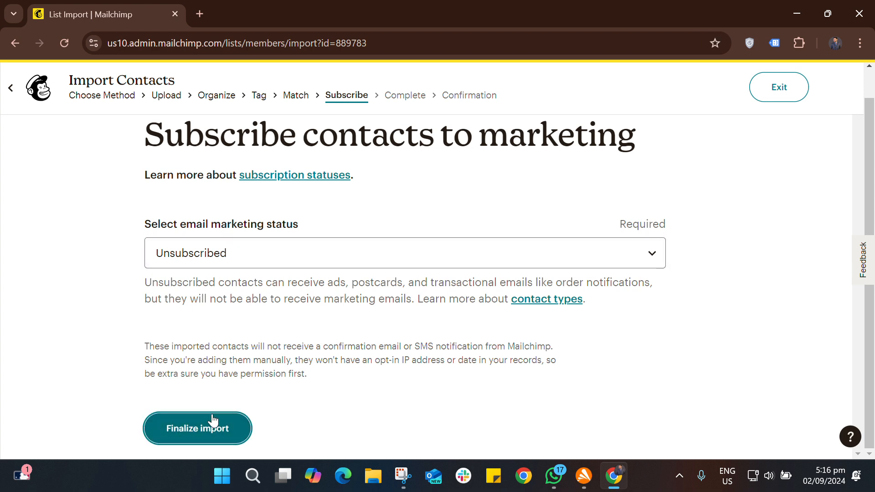
click(214, 428)
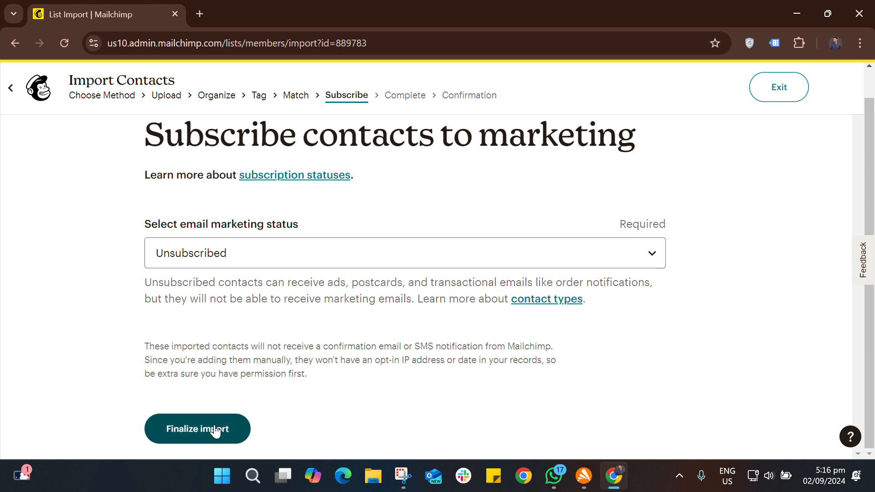
click(215, 429)
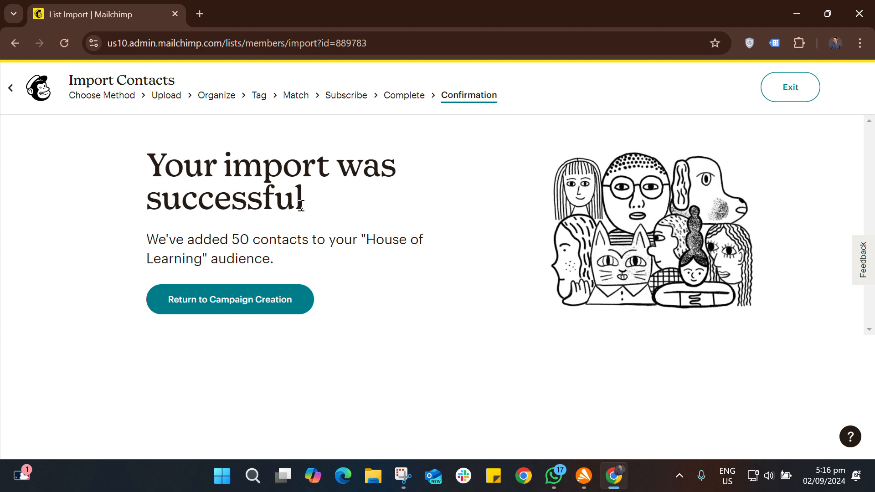
Return to the campaign draft and choose House of Learning as the audience for its recipients
click(246, 301)
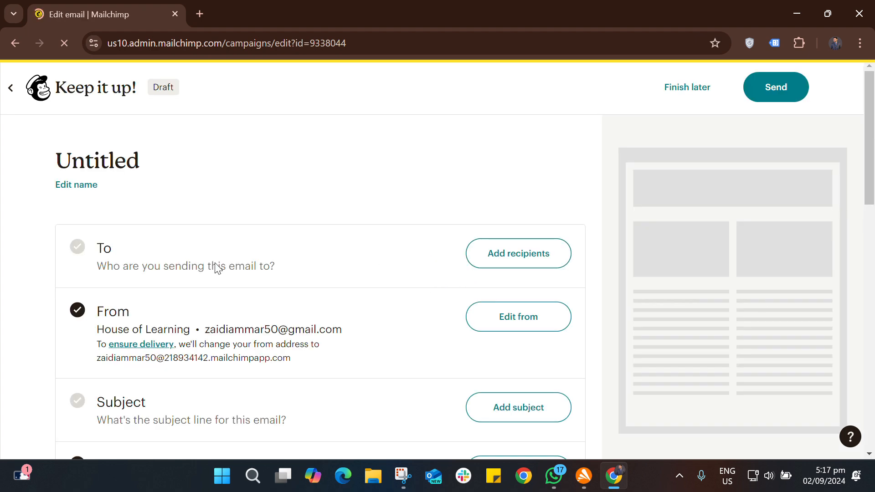
click(476, 260)
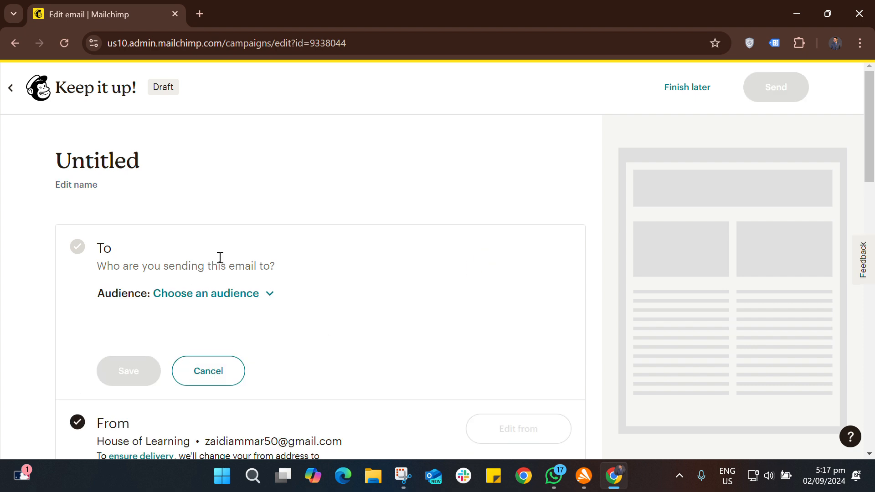
click(223, 294)
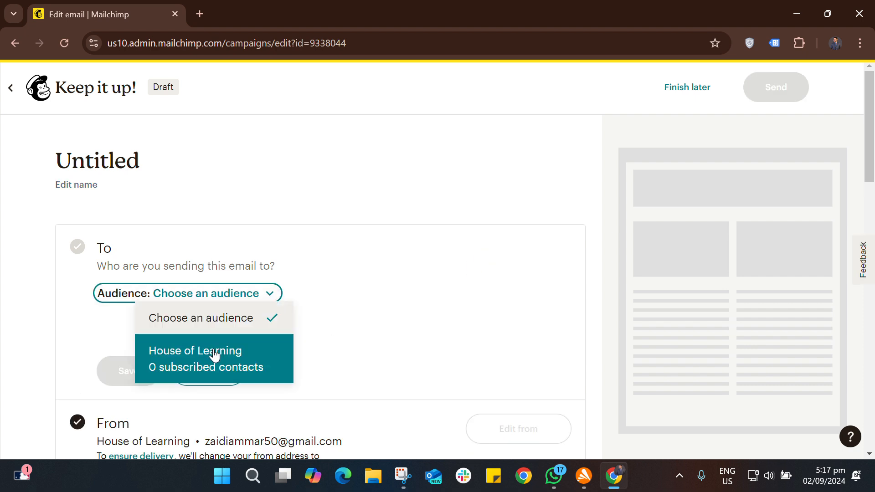
click(360, 293)
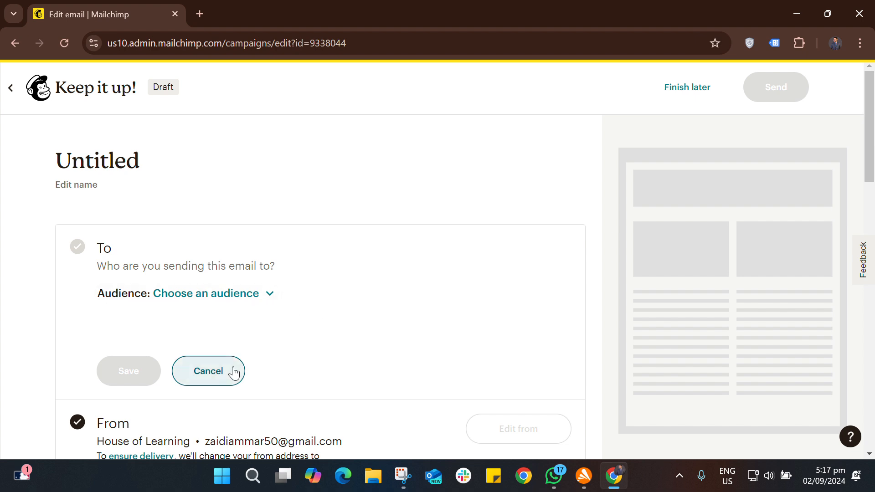
click(260, 293)
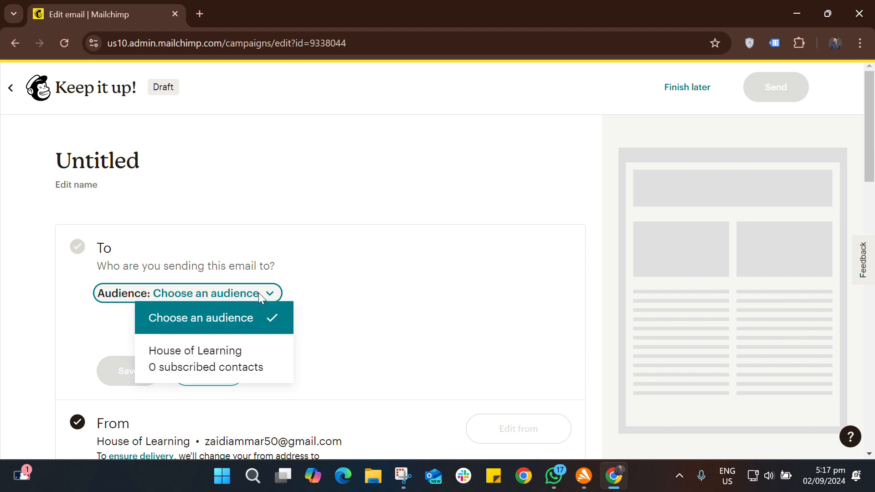
click(233, 368)
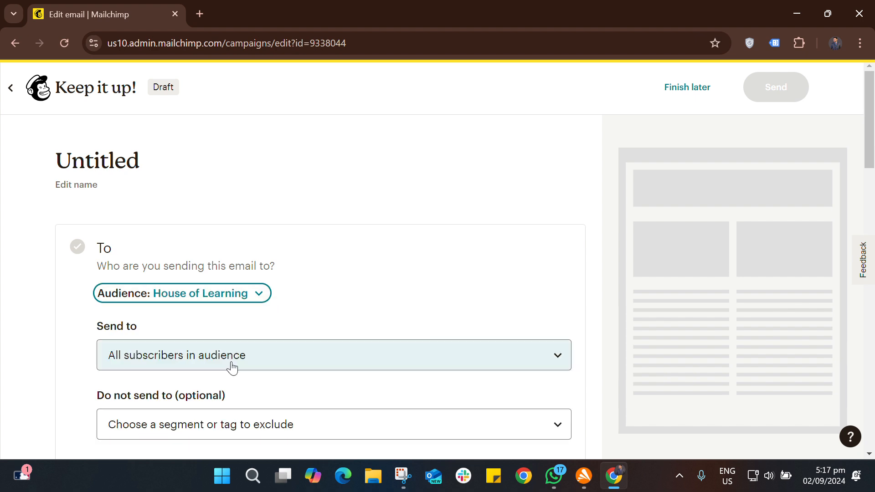
Exclude contacts tagged Customer from the campaign's recipients
scroll(299, 308, down, 4)
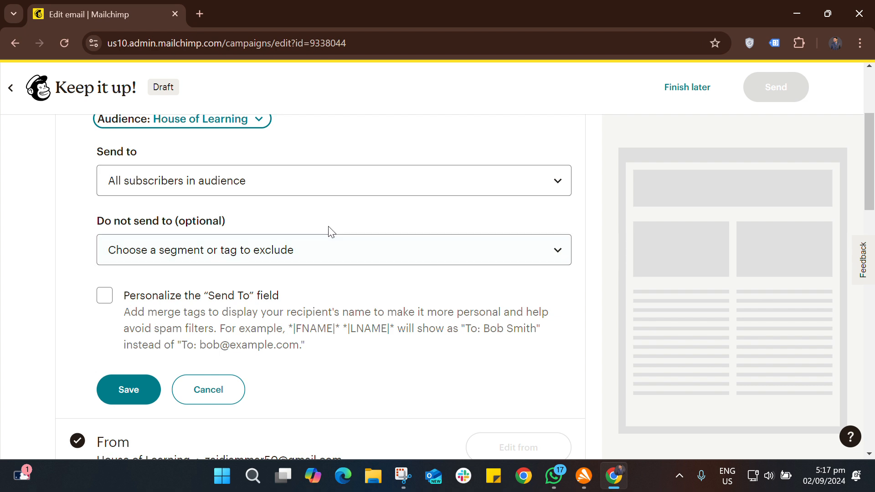
click(374, 251)
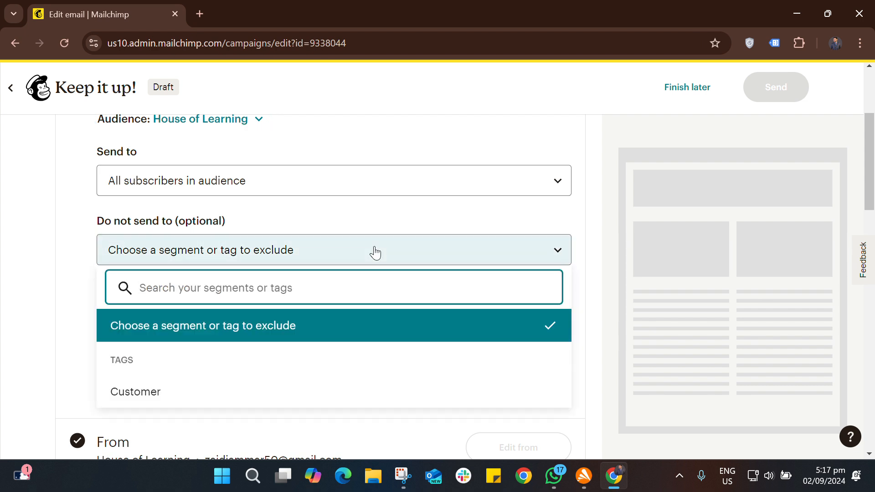
click(258, 393)
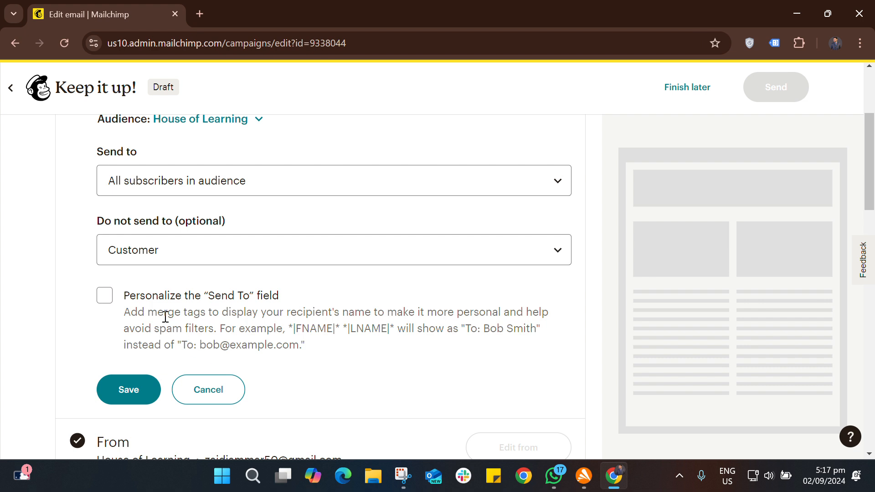
click(105, 296)
scroll(244, 375, down, 5)
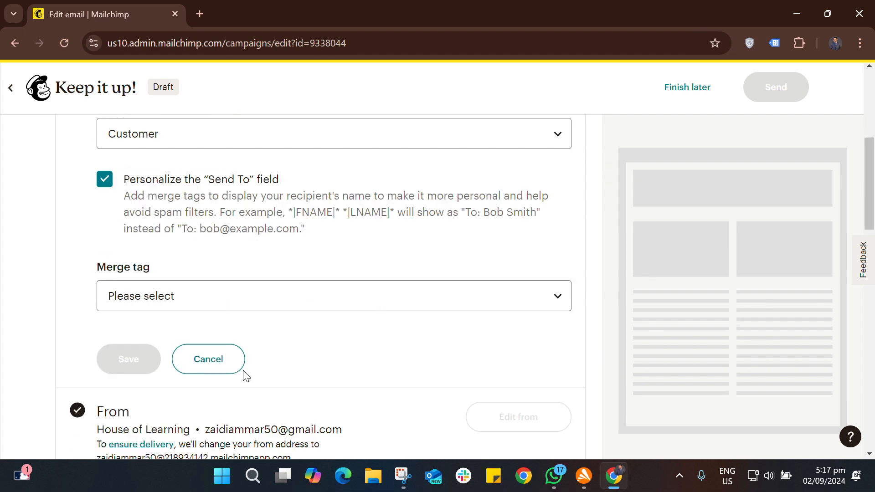
click(245, 203)
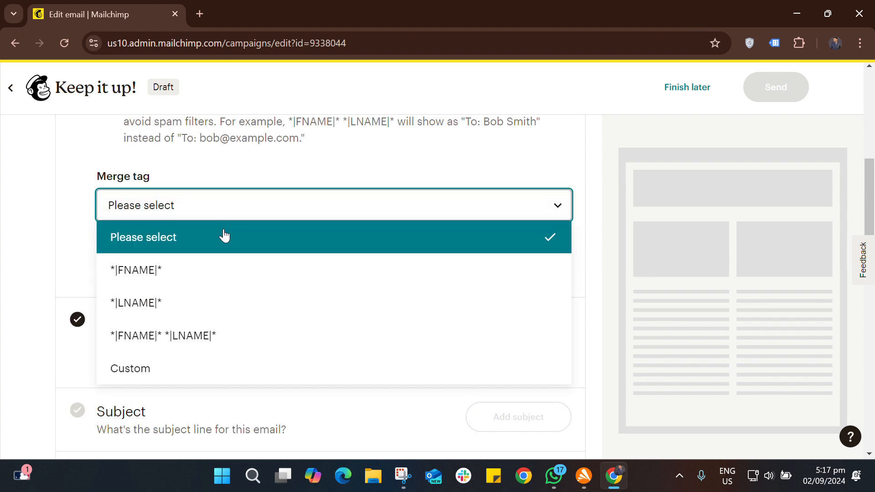
click(217, 266)
scroll(277, 174, up, 3)
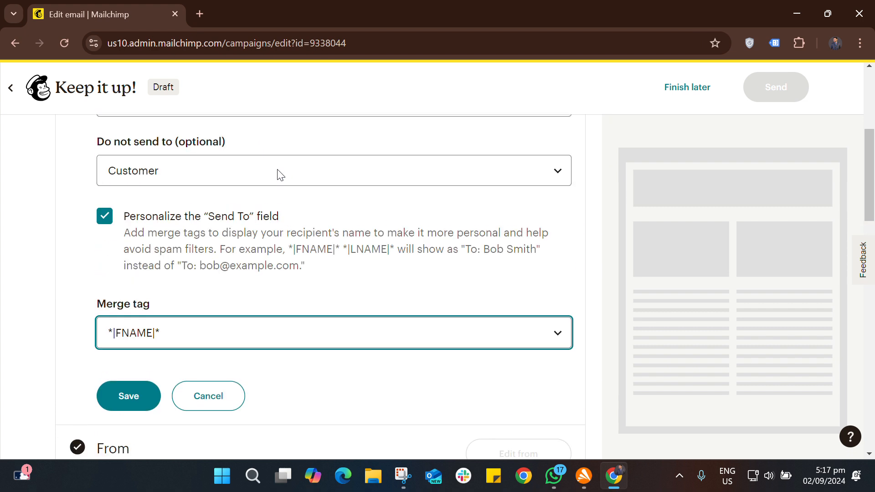
click(111, 220)
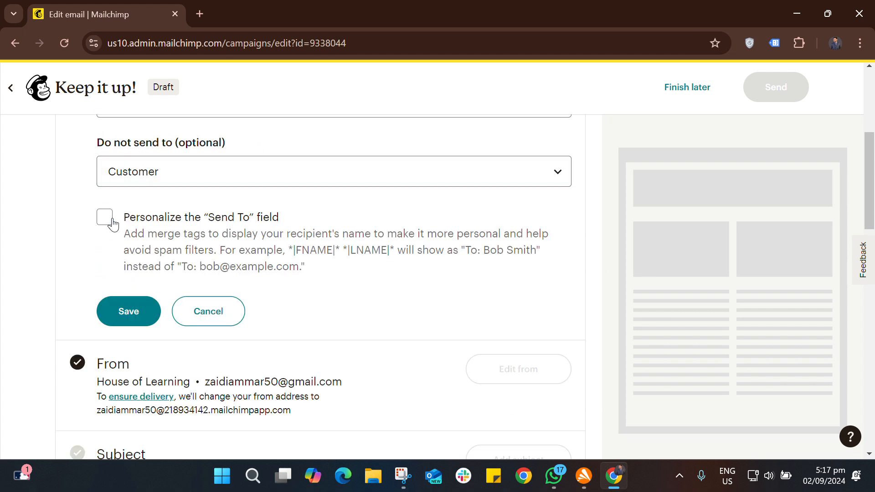
Save the campaign's recipient settings with the Send To field not personalized
click(137, 313)
scroll(311, 236, up, 2)
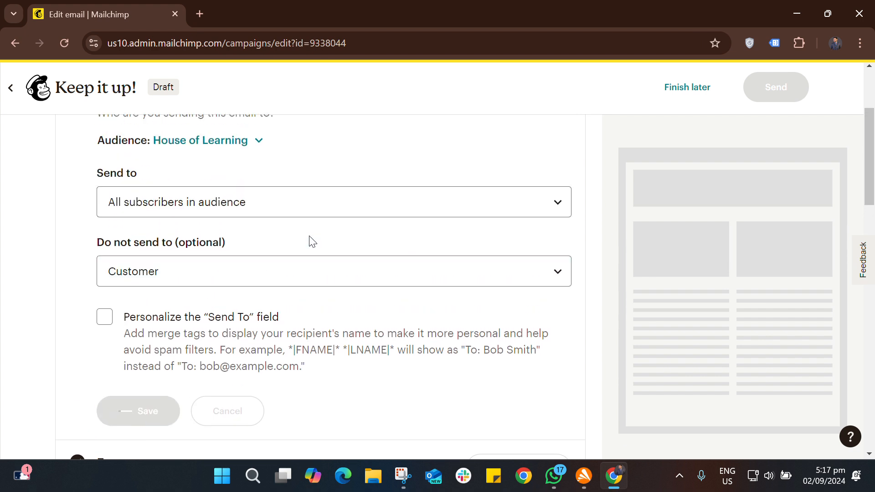
scroll(310, 240, up, 3)
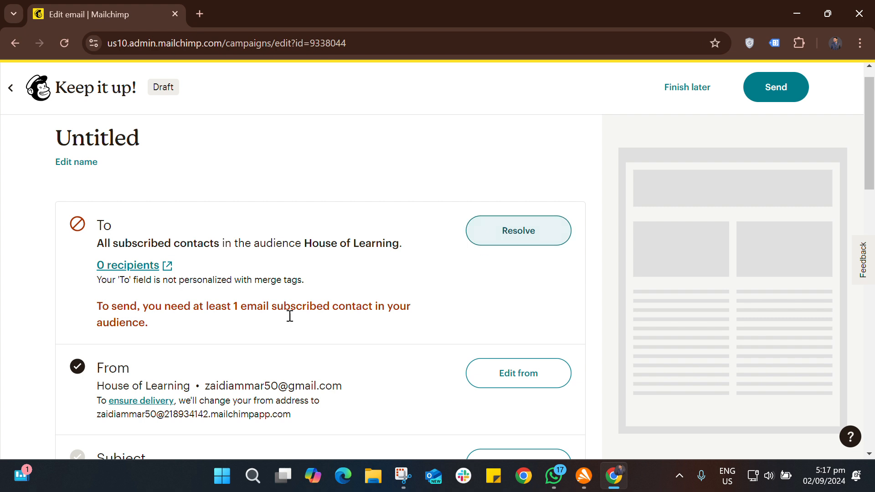
Reopen the recipient settings, send to the Customer tag without any excluded segment, and save
click(493, 231)
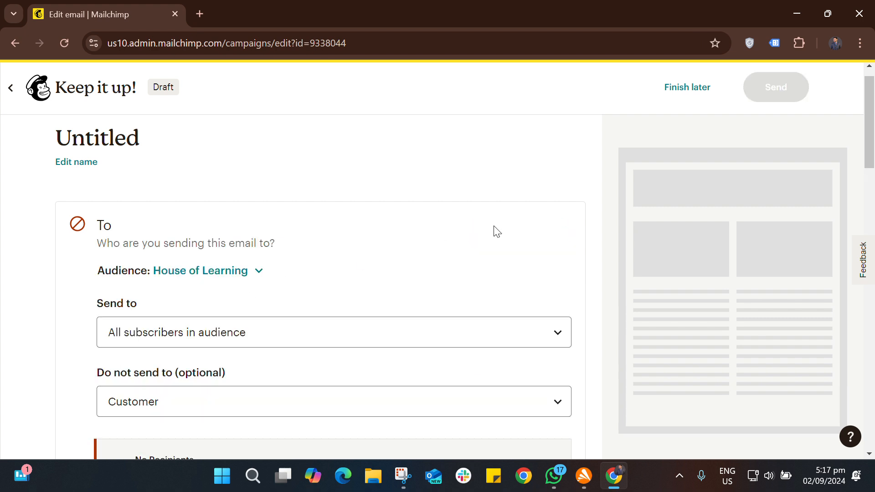
click(301, 344)
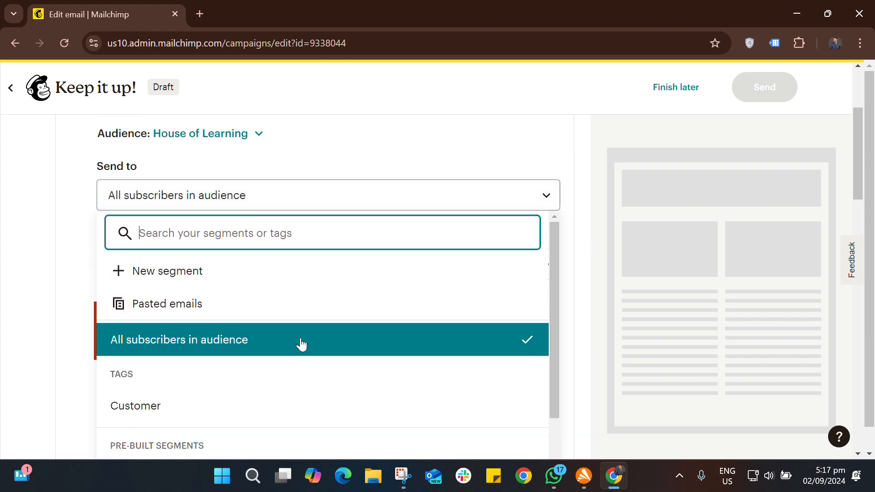
scroll(301, 344, down, 2)
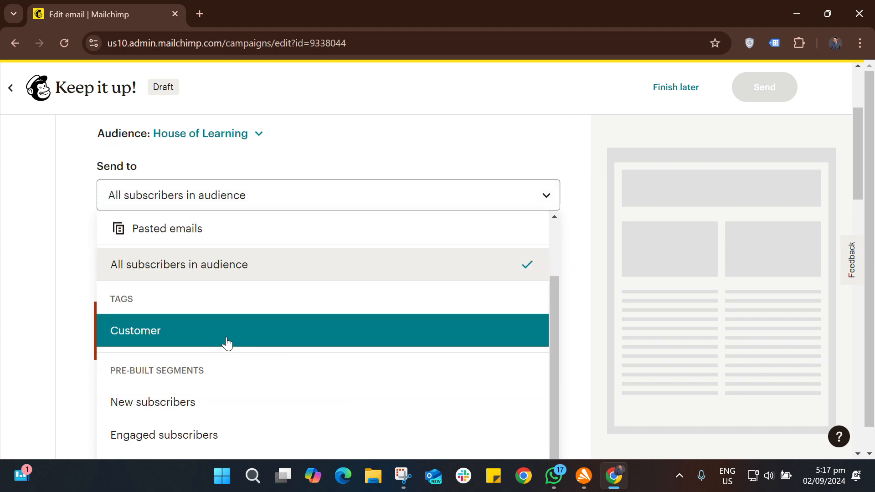
click(226, 343)
click(281, 267)
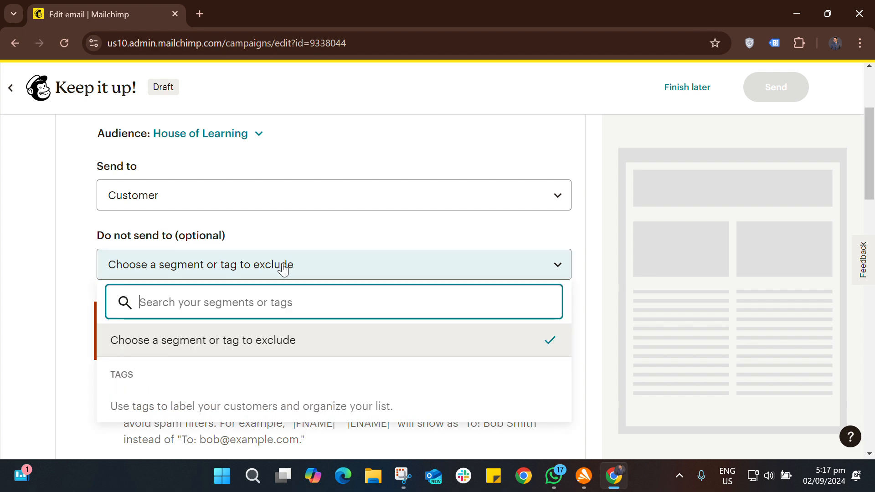
click(283, 269)
scroll(282, 268, down, 3)
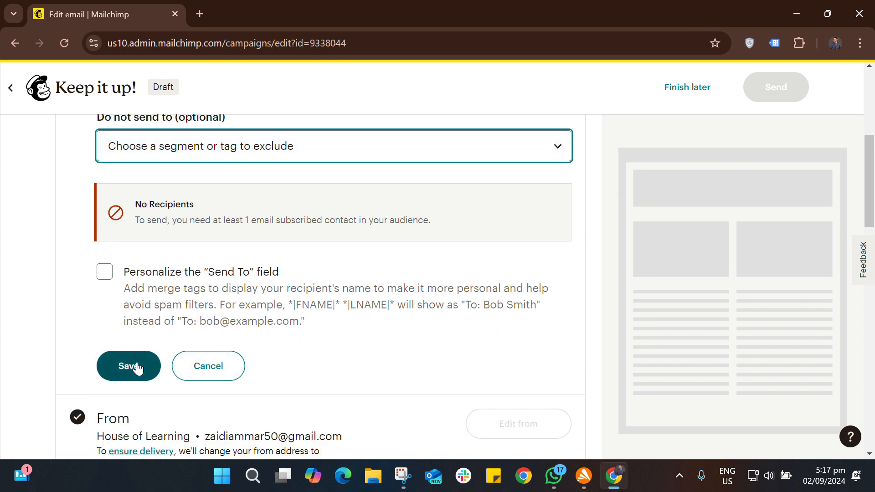
click(137, 367)
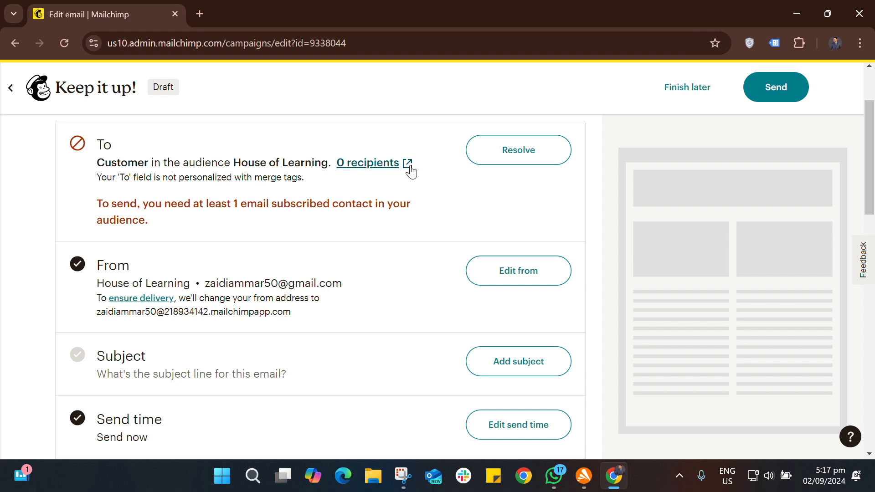
Reopen the recipient settings and examine which segments or tags can be excluded
click(524, 147)
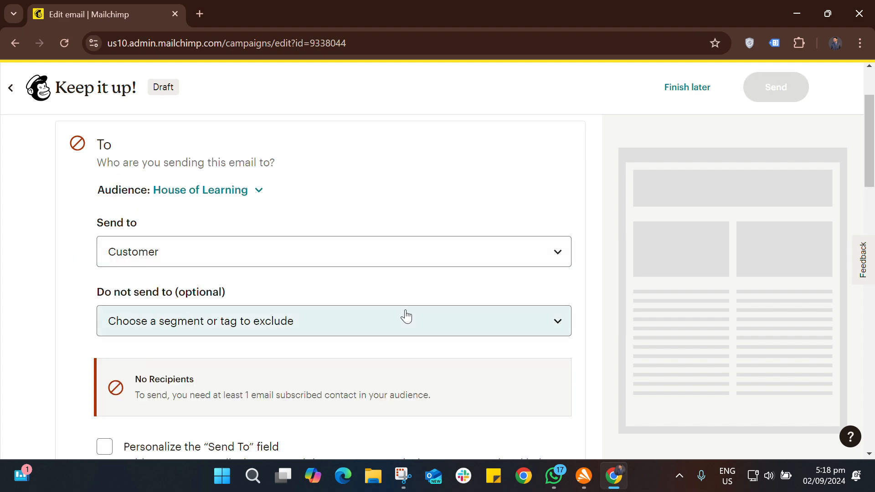
scroll(406, 315, down, 3)
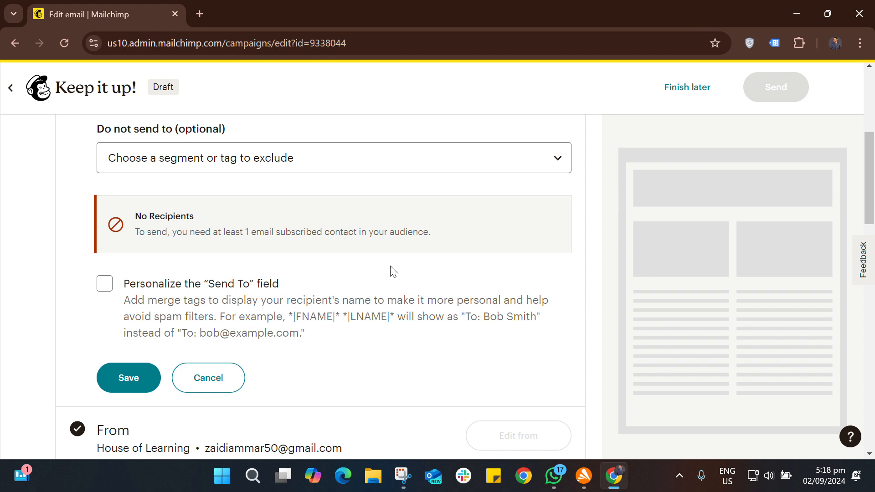
click(413, 176)
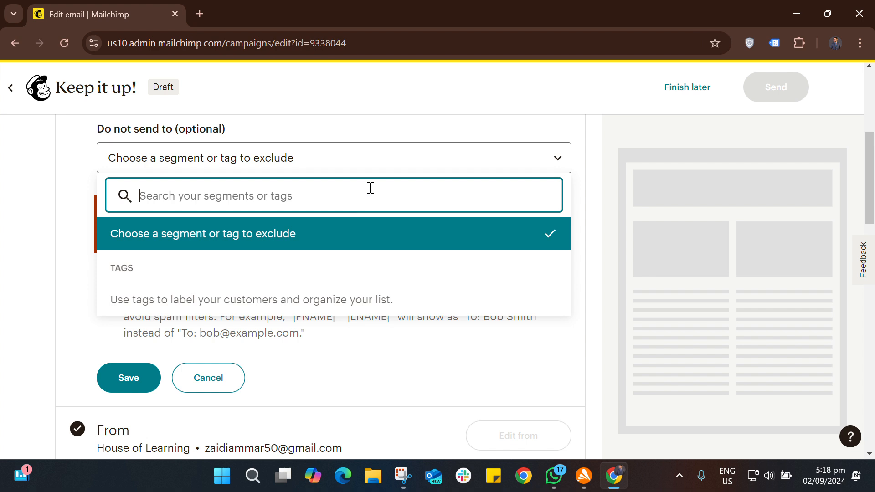
click(431, 166)
scroll(375, 276, up, 3)
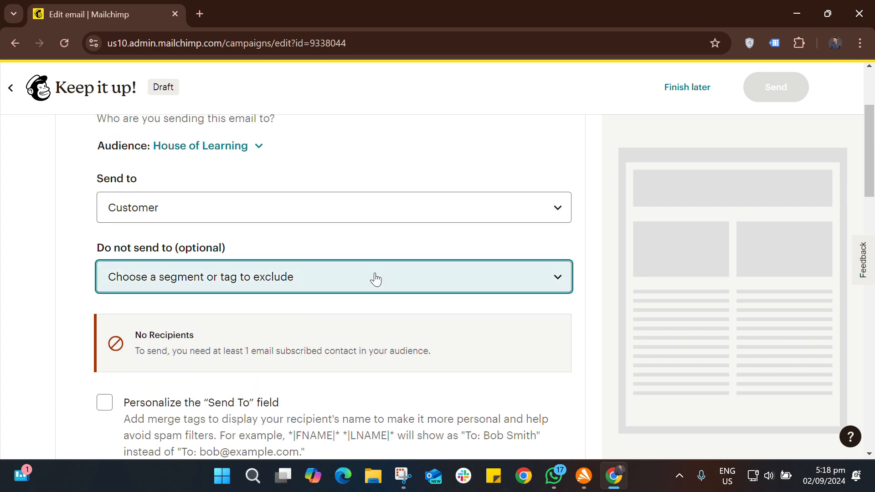
Try the New subscribers segment as the recipients, and save the settings with the Customer tag chosen again
click(403, 219)
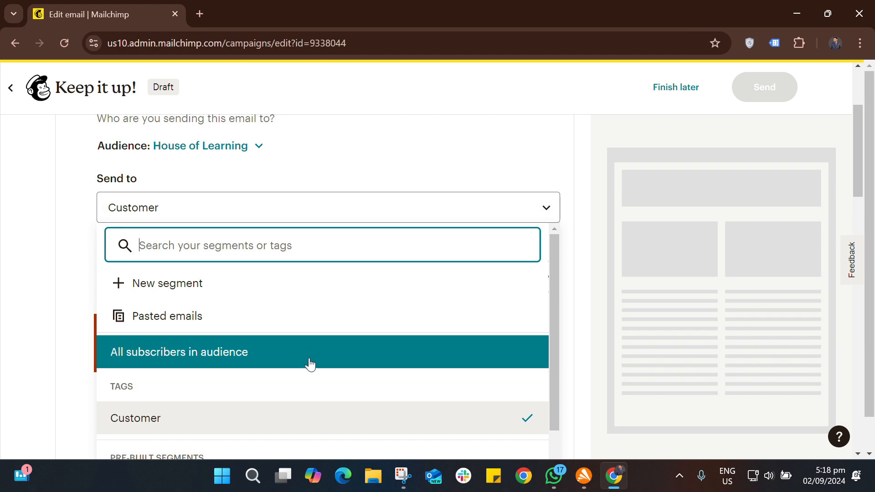
scroll(310, 364, down, 2)
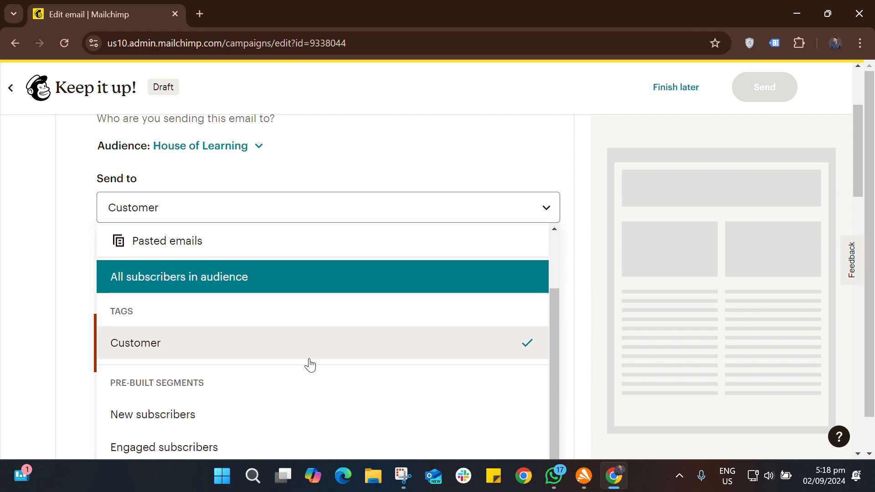
click(264, 415)
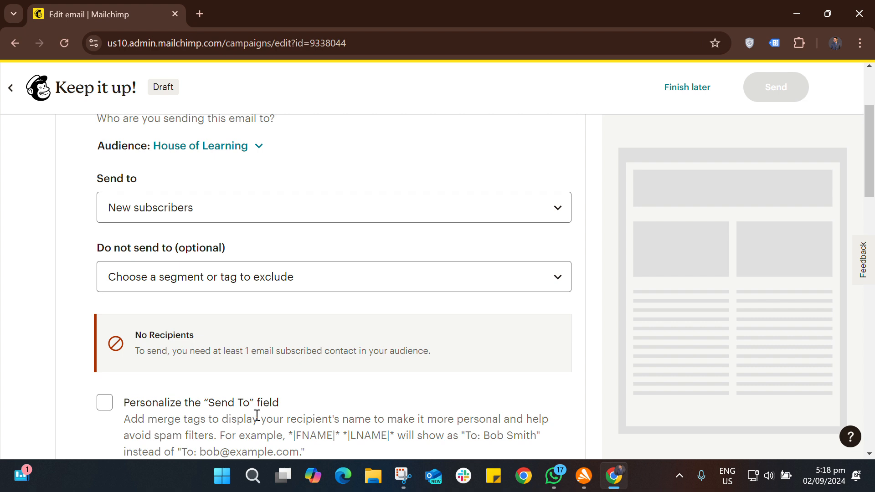
click(300, 209)
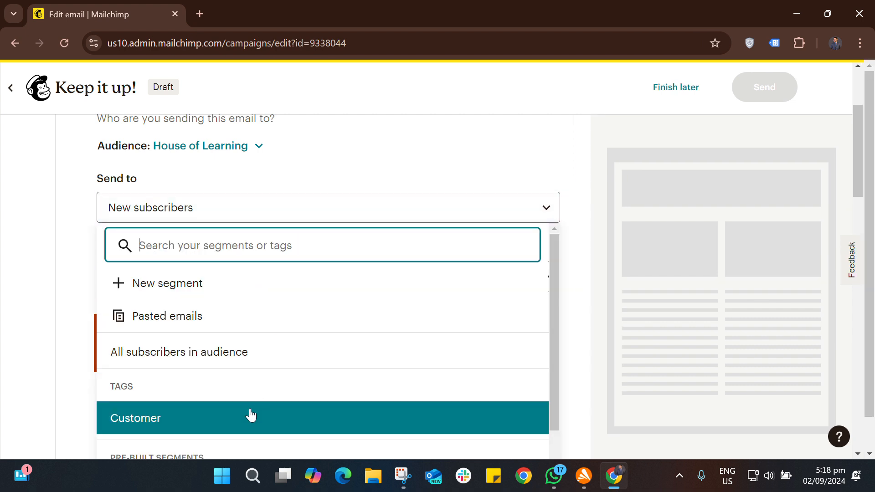
click(251, 418)
scroll(230, 355, down, 3)
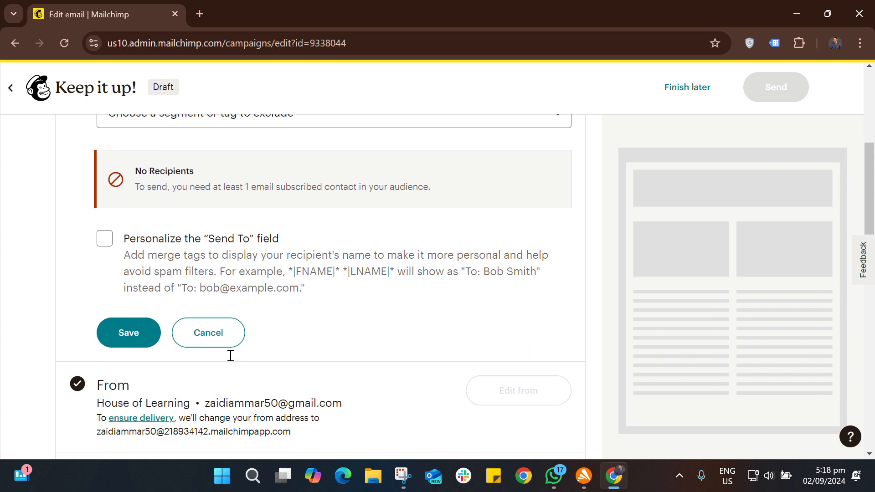
click(147, 337)
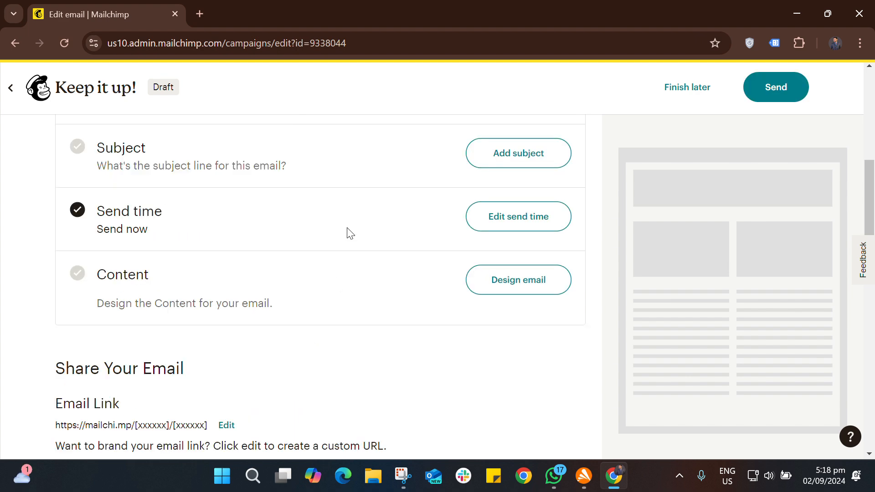
Check which contacts match the Customer tag in the campaign's recipient list, and close the list window
scroll(350, 233, up, 6)
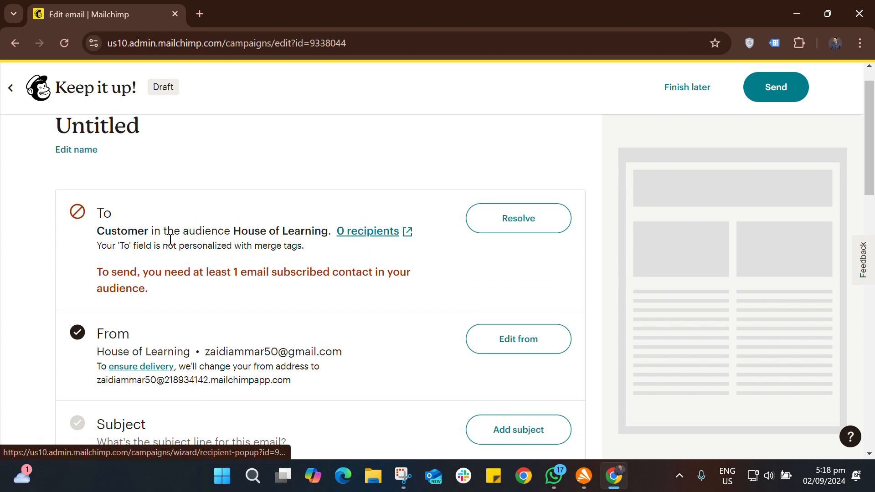
click(394, 233)
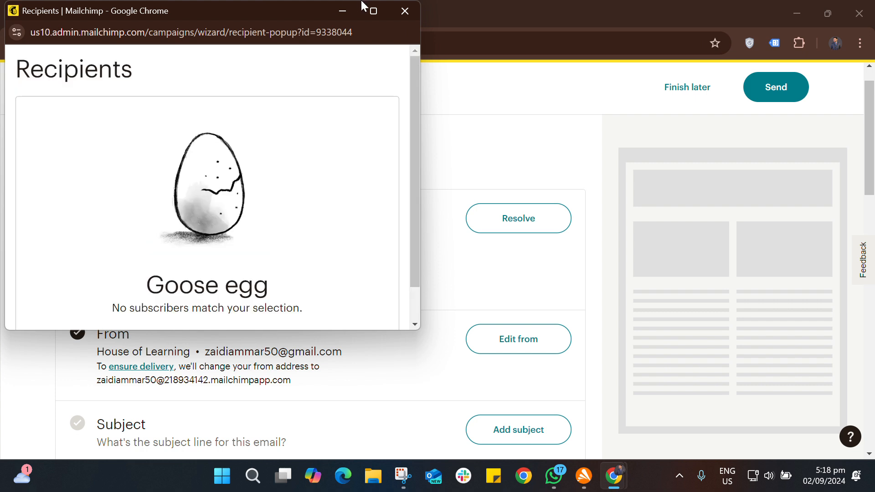
click(341, 11)
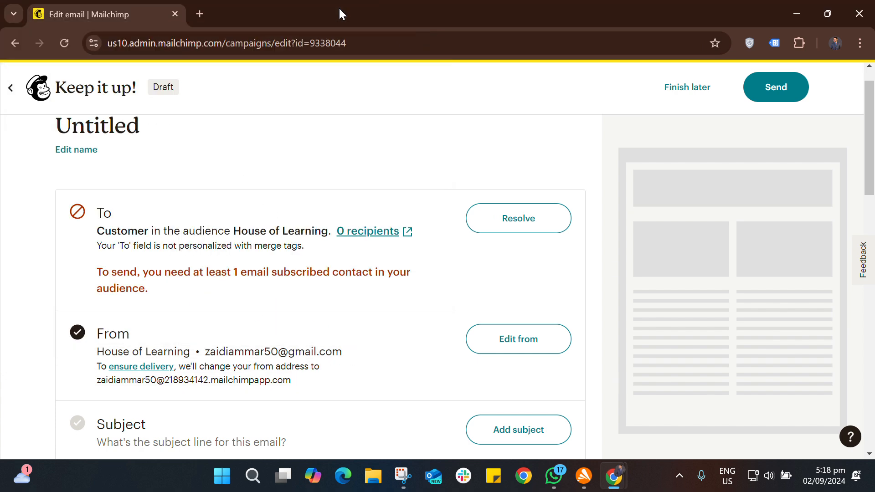
mouse_move(615, 478)
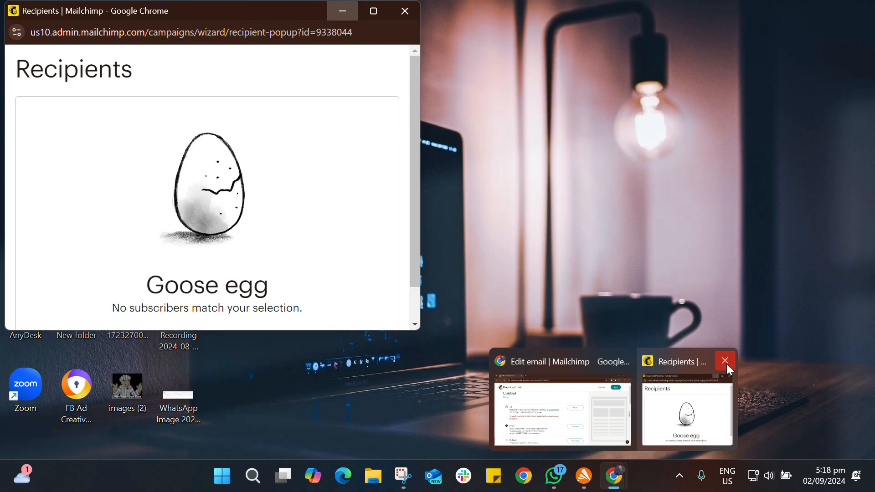
click(726, 363)
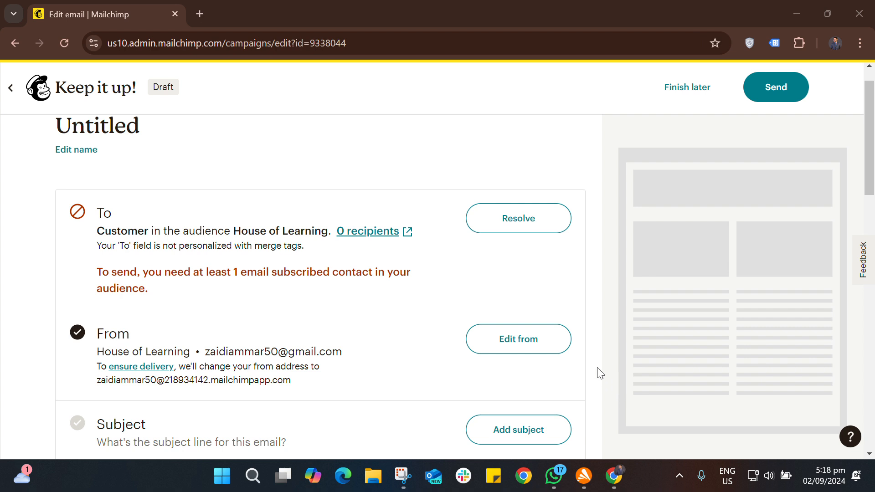
Add the subject line "New Combo IT Courses offer, Enroll Now!" to the campaign email
scroll(599, 373, down, 3)
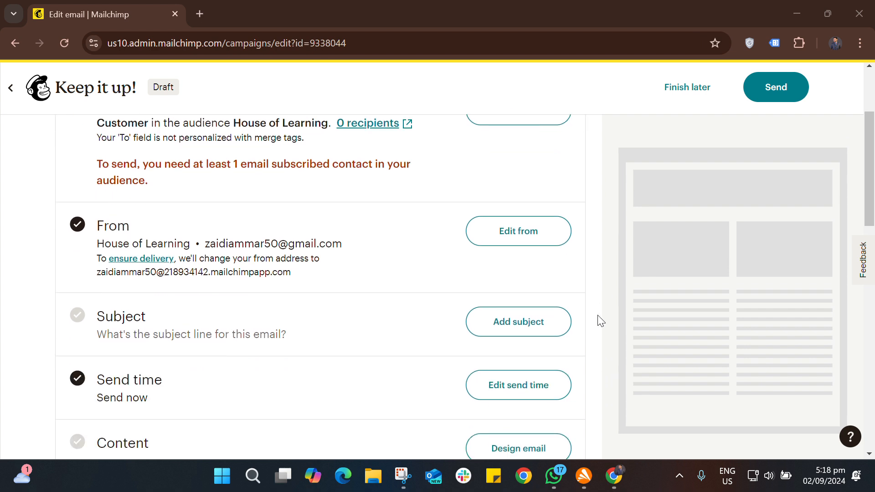
scroll(540, 156, up, 2)
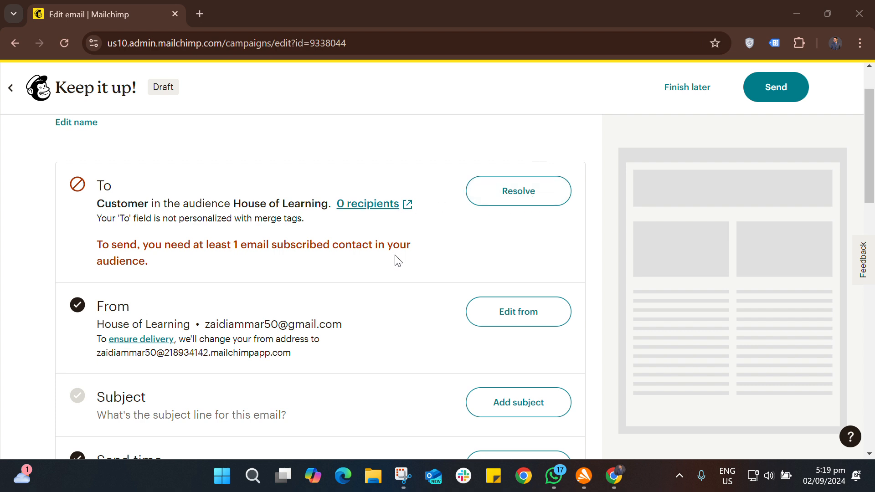
scroll(396, 258, down, 3)
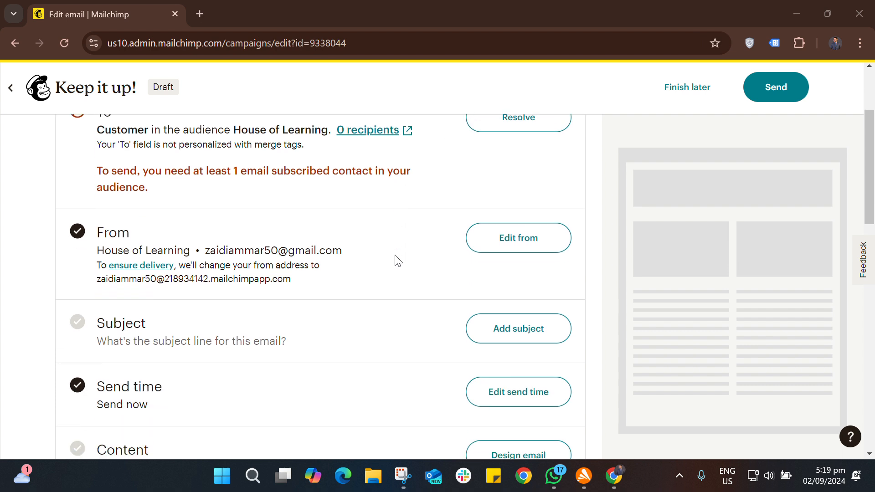
scroll(393, 177, up, 3)
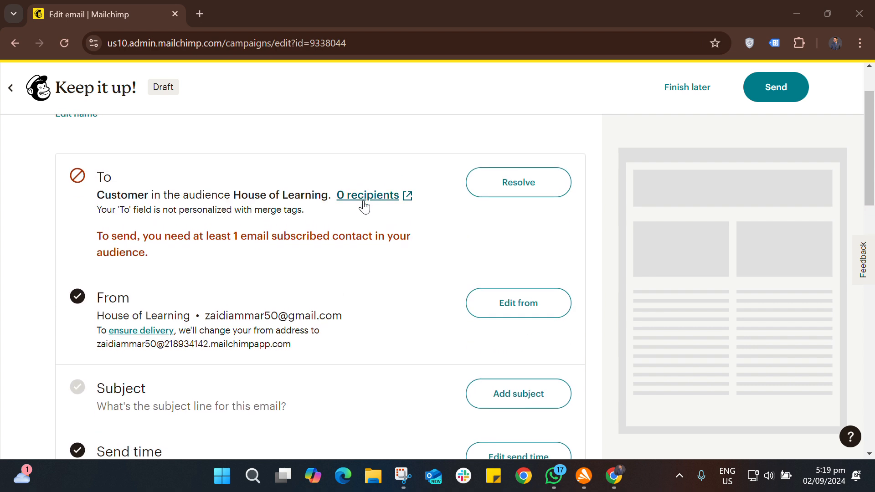
scroll(390, 266, down, 3)
scroll(391, 266, down, 2)
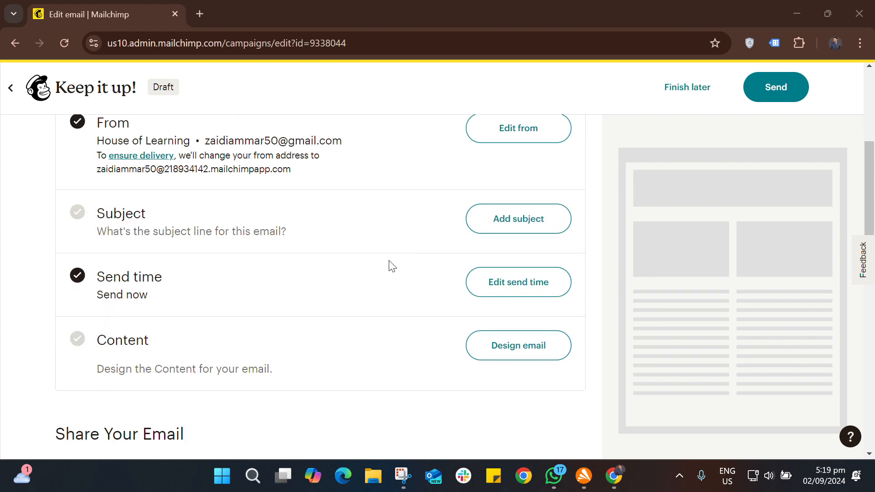
click(499, 231)
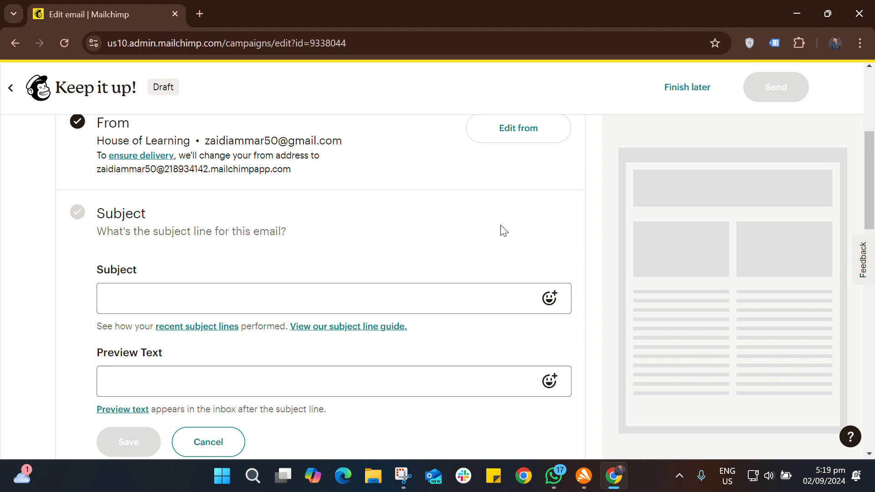
click(395, 295)
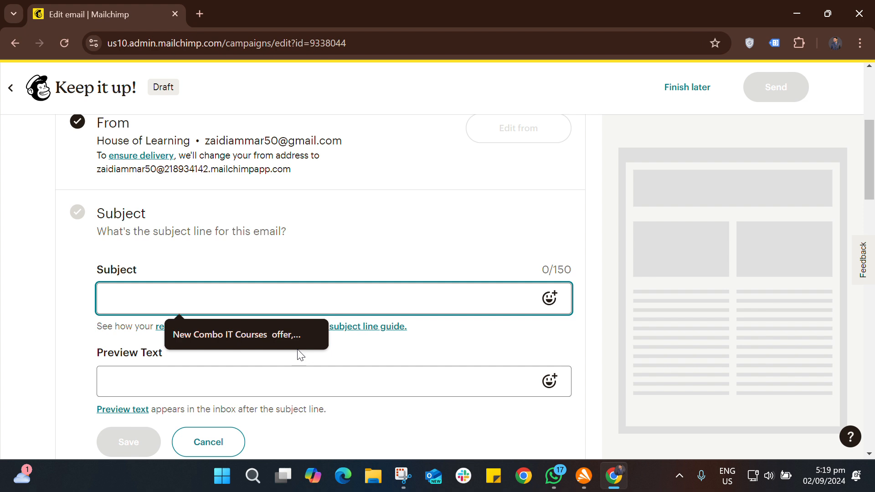
click(283, 333)
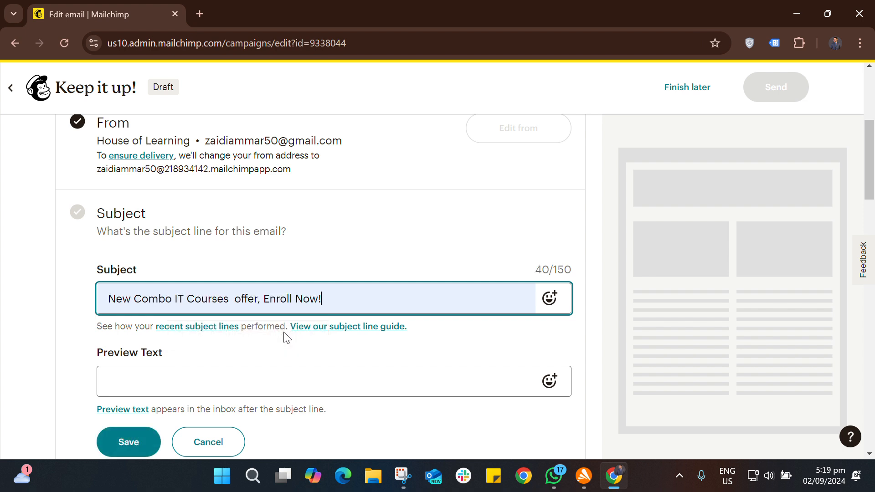
Switch to Gmail in a new browser tab and open the email "Try these three tools now to give your ads extra power"
click(199, 13)
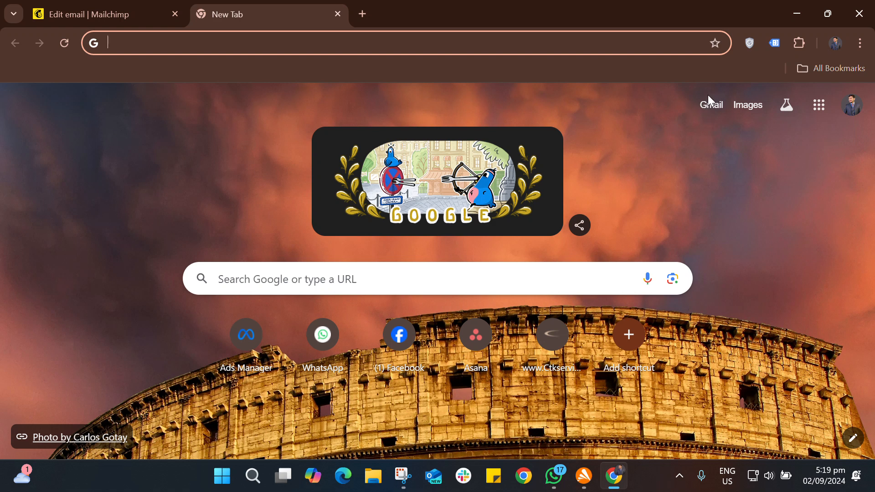
click(710, 107)
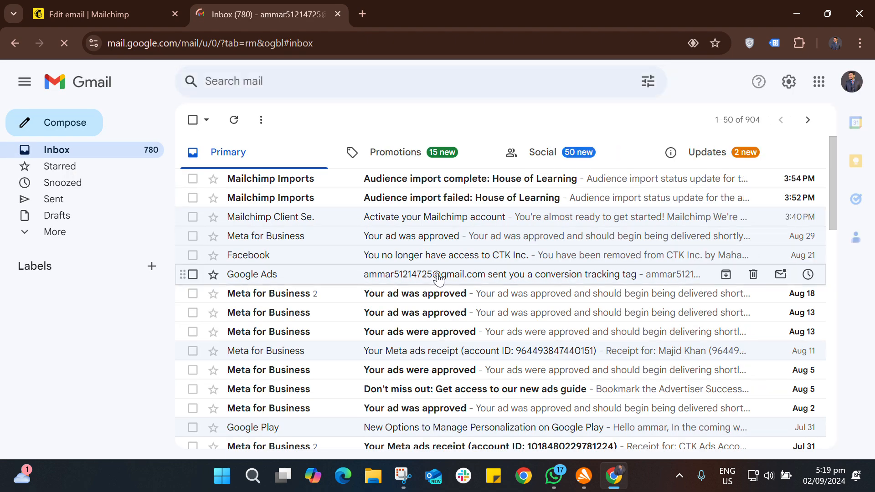
scroll(438, 279, down, 4)
scroll(440, 283, down, 2)
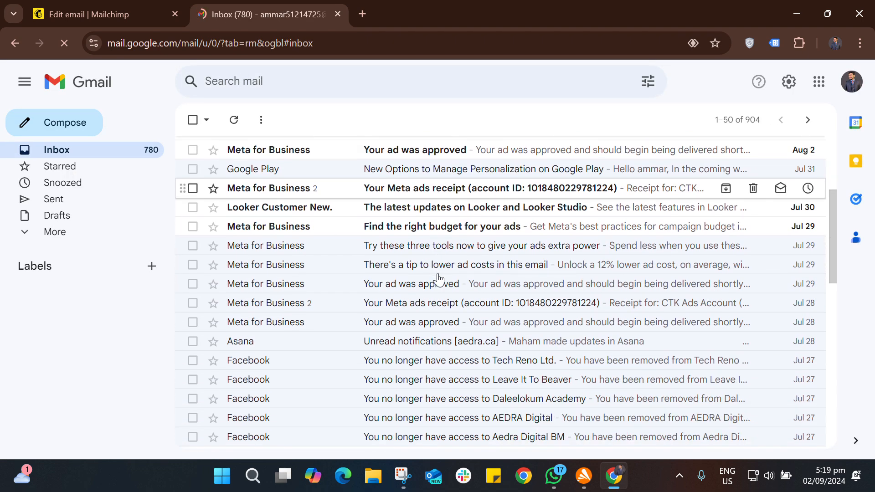
click(437, 233)
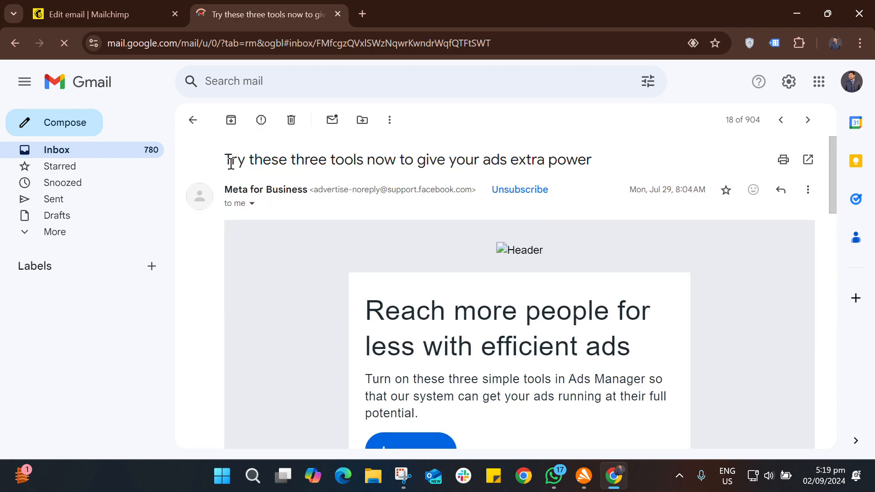
Examine the subject line and body of the Meta for Business email, and return to the Mailchimp campaign
drag(225, 159, 616, 160)
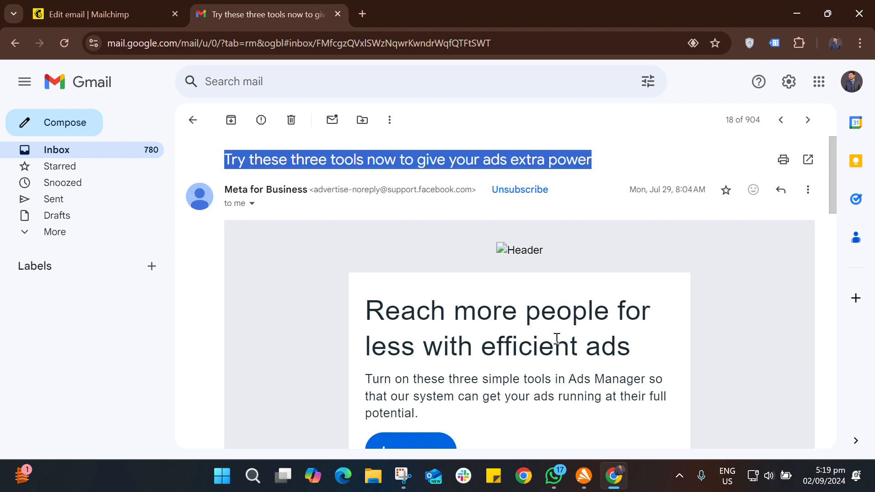
scroll(556, 338, down, 12)
scroll(557, 341, up, 5)
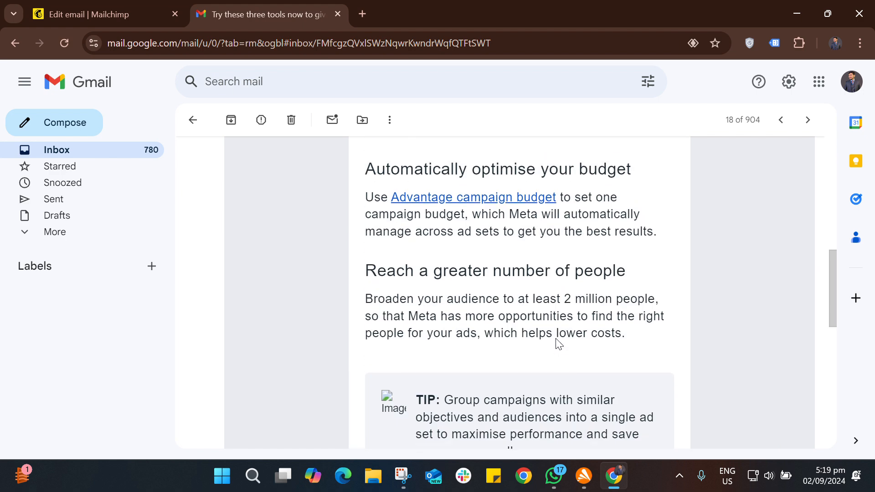
scroll(559, 344, up, 8)
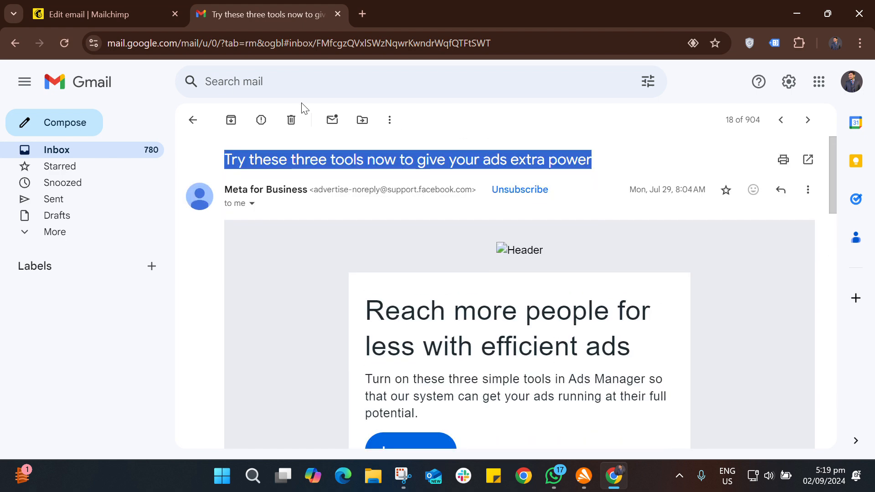
click(117, 10)
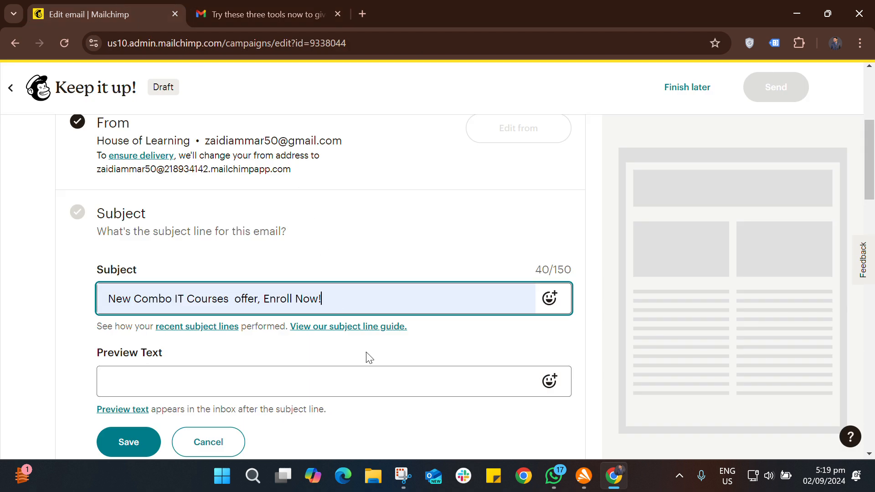
Set the preview text to "New Combo IT Courses offer, Enroll Now!" and save the subject settings
drag(337, 298, 104, 302)
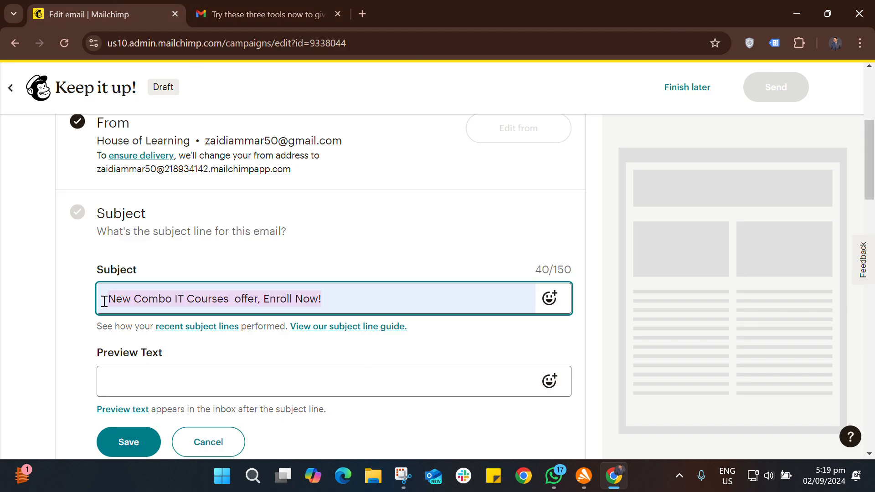
click(210, 376)
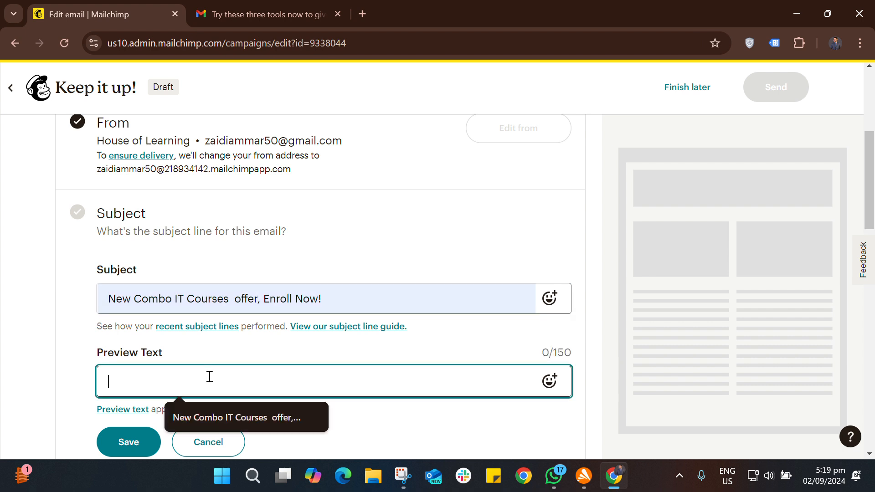
click(226, 413)
scroll(340, 389, down, 1)
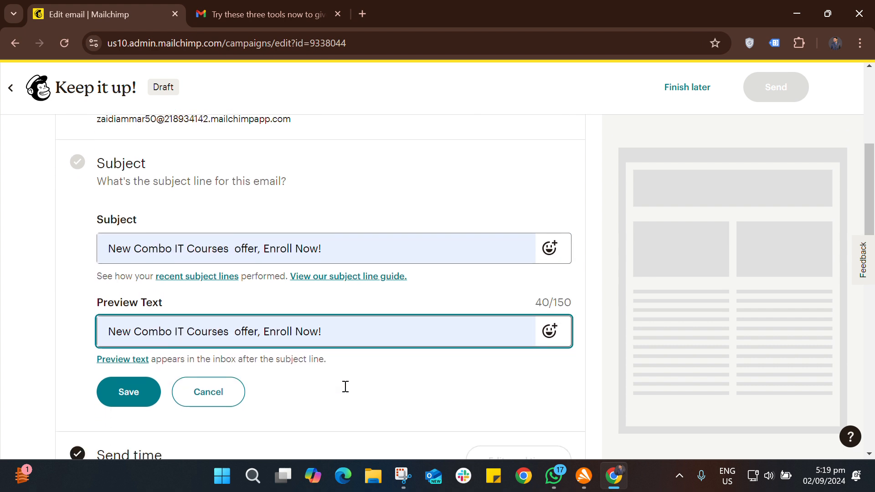
scroll(345, 387, down, 2)
click(136, 302)
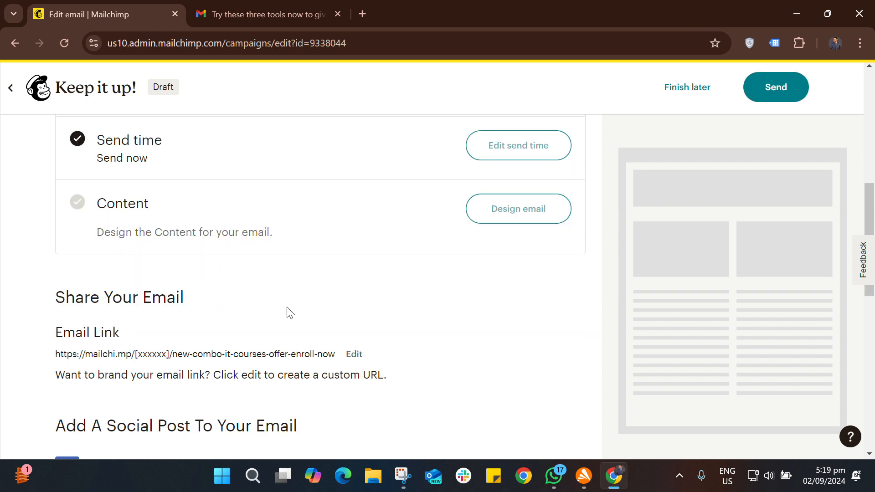
Try the Schedule a time option for the send time, and save the setting with Send now chosen again
scroll(290, 313, up, 5)
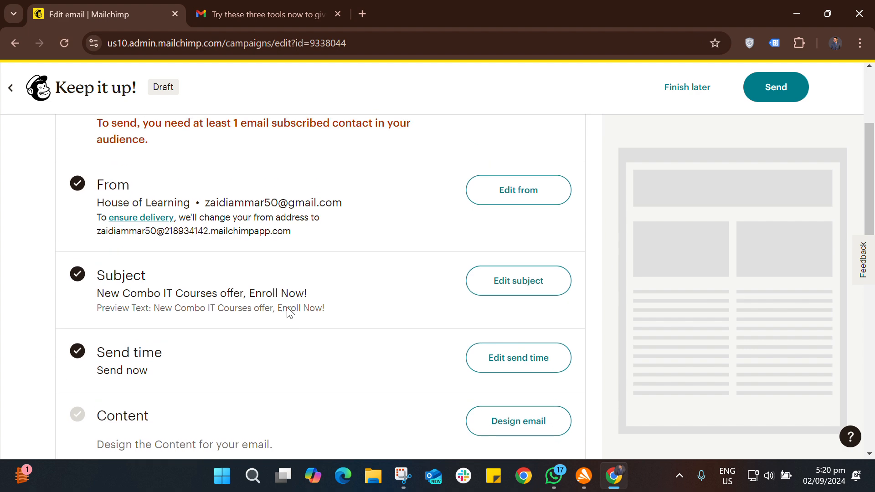
scroll(289, 312, down, 4)
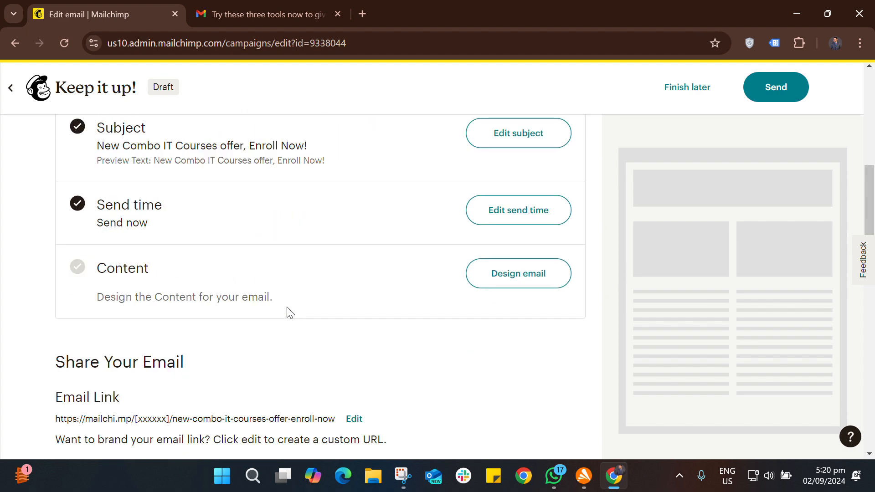
click(531, 217)
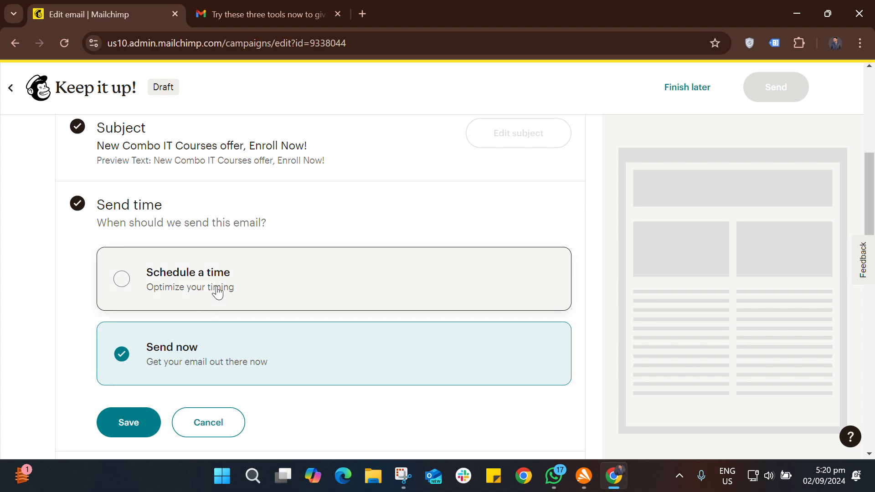
click(193, 306)
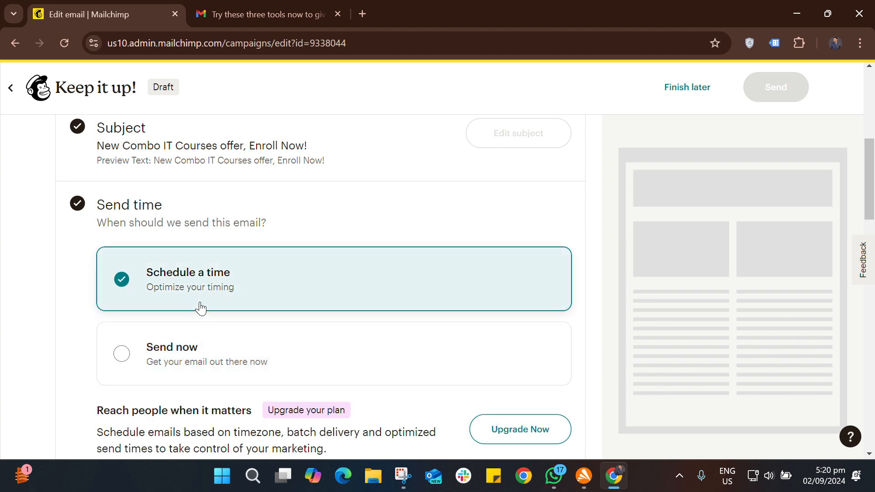
scroll(245, 314, down, 1)
scroll(244, 313, down, 2)
scroll(246, 314, up, 1)
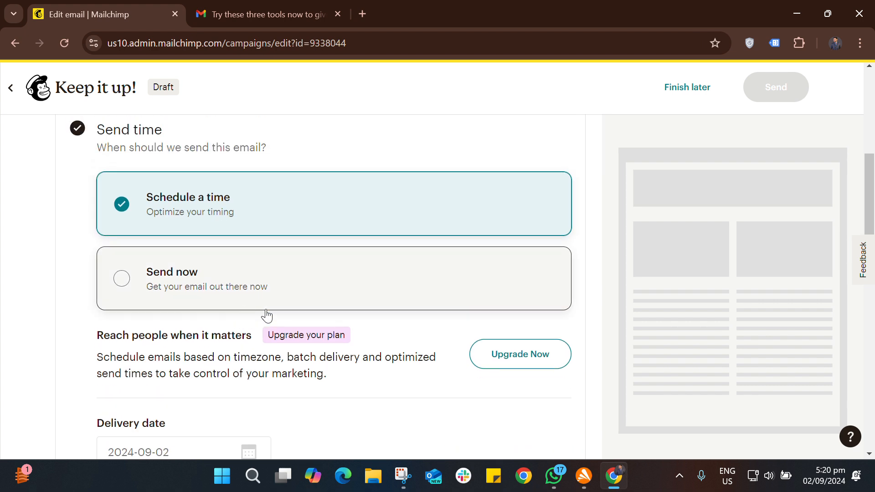
click(294, 291)
click(137, 346)
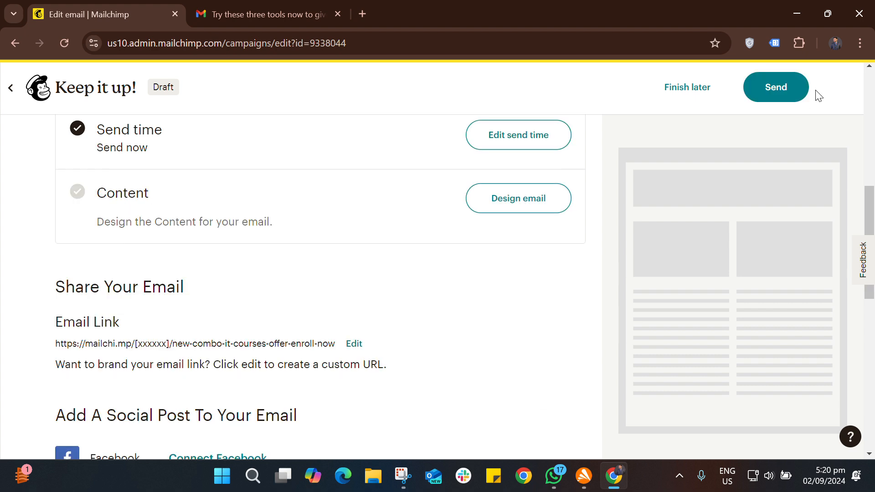
Review the campaign's completed settings and start designing the email content from the template selection
scroll(368, 253, up, 7)
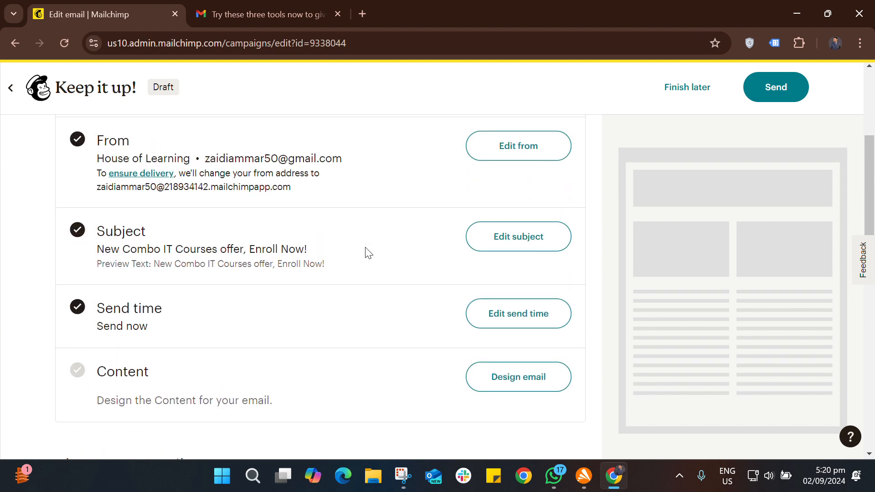
scroll(369, 253, down, 3)
scroll(369, 253, down, 2)
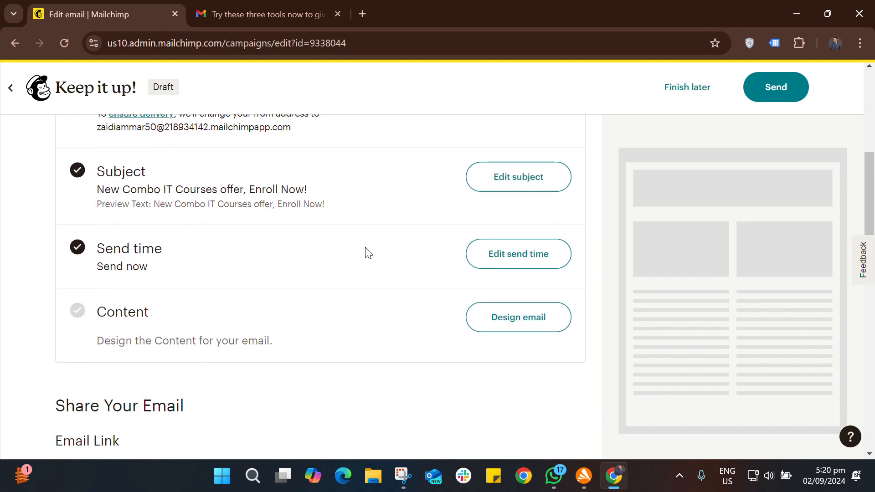
scroll(368, 253, up, 8)
scroll(368, 253, down, 9)
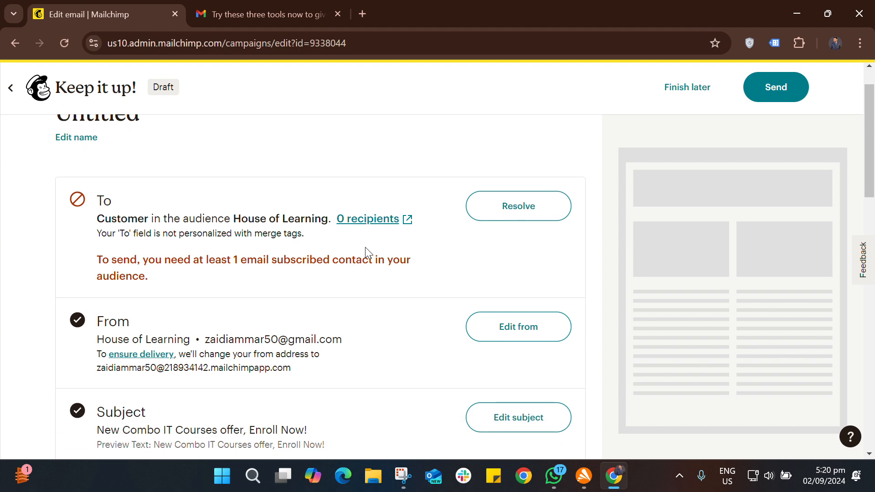
click(500, 184)
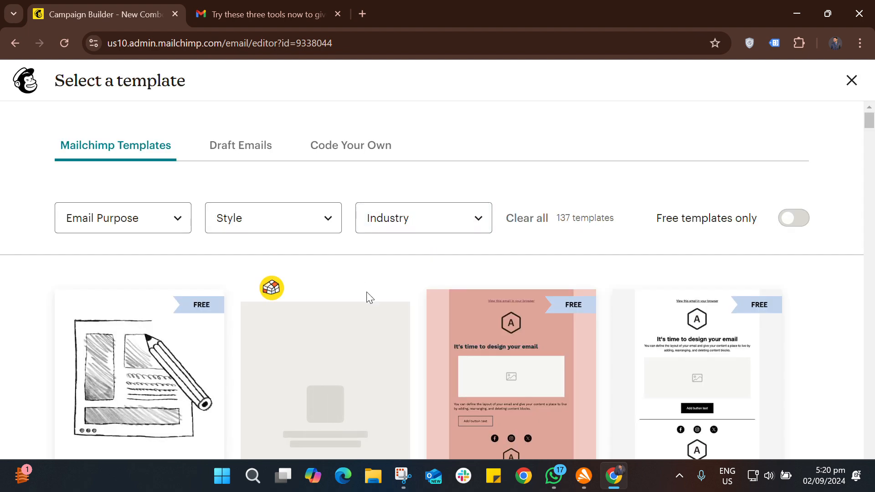
Apply the free Bold template to the email design and close the Gmail page
scroll(337, 336, down, 3)
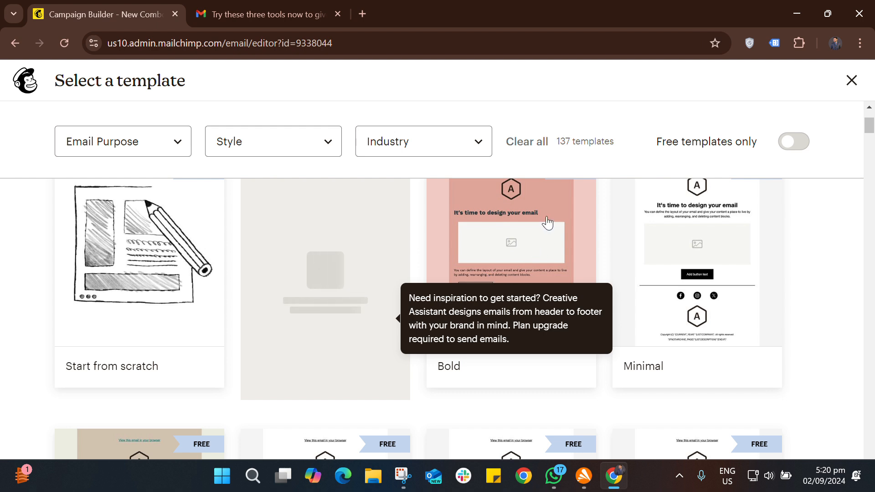
mouse_move(515, 245)
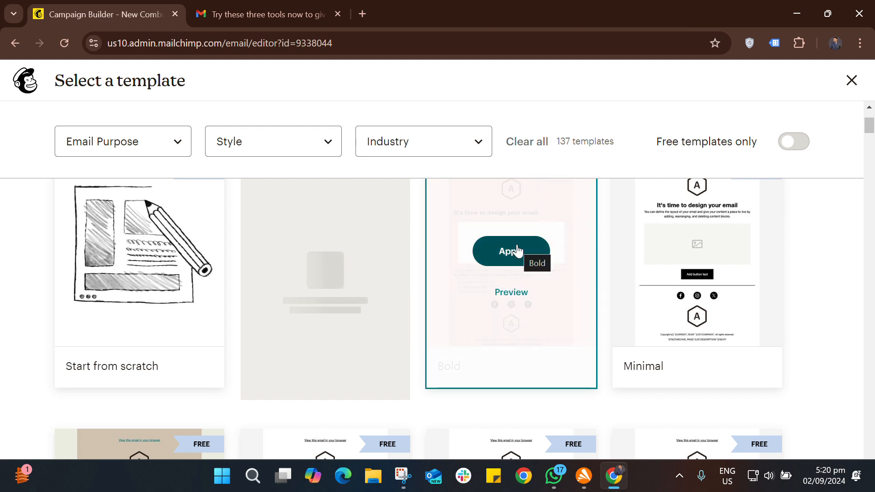
click(517, 248)
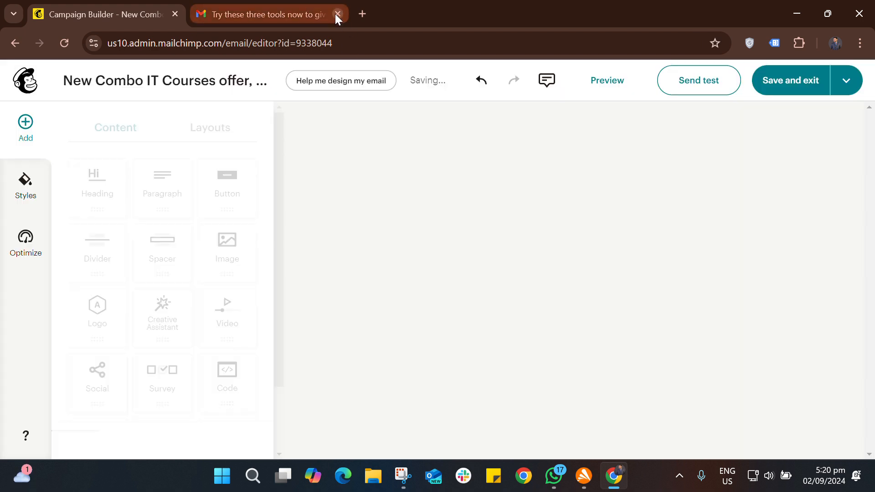
click(337, 14)
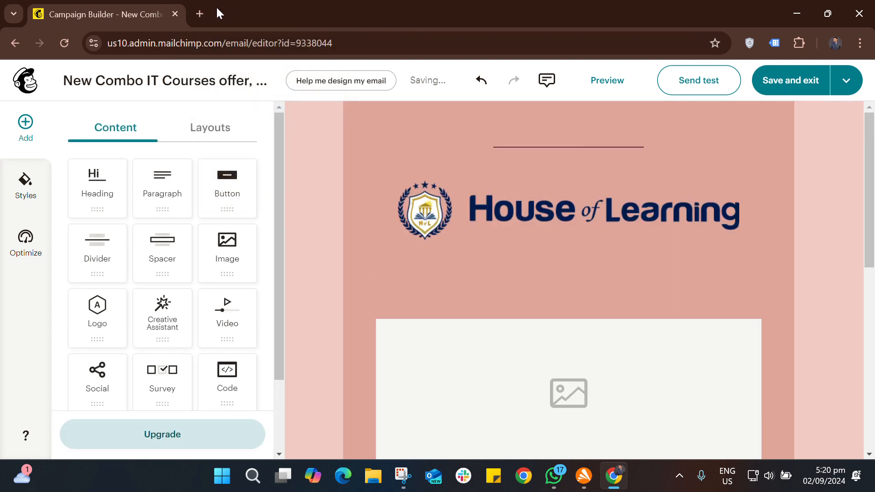
Switch to Gemini in a new browser tab and open the most recent combo course email chat
click(199, 10)
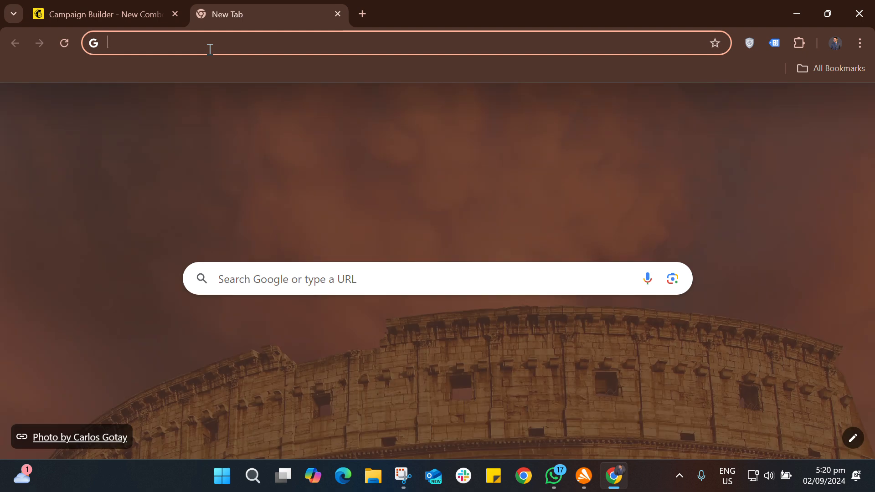
click(203, 51)
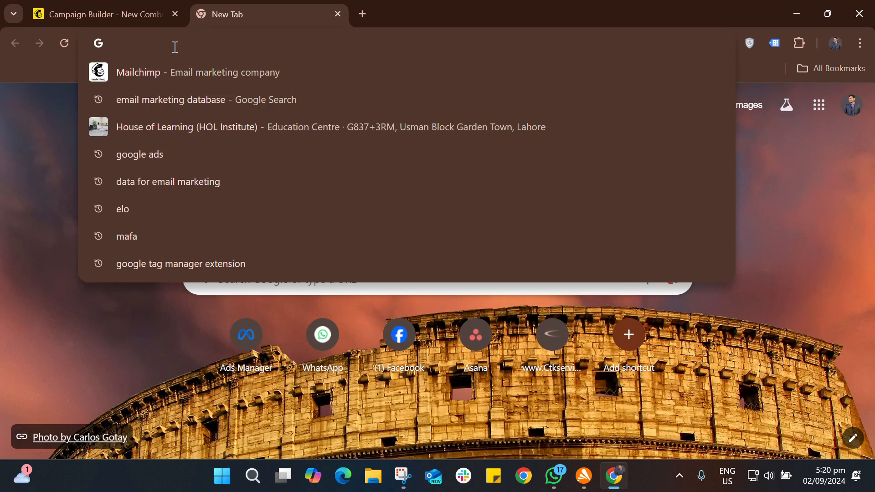
text(ge)
key(Return)
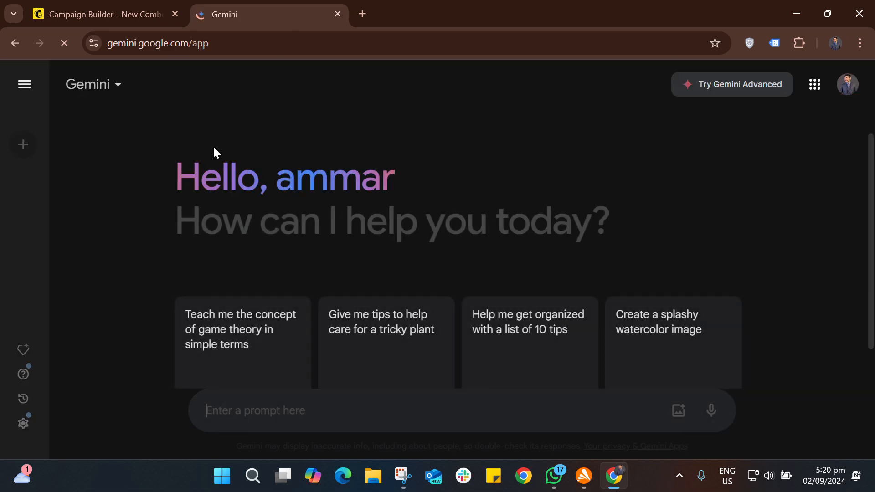
click(24, 84)
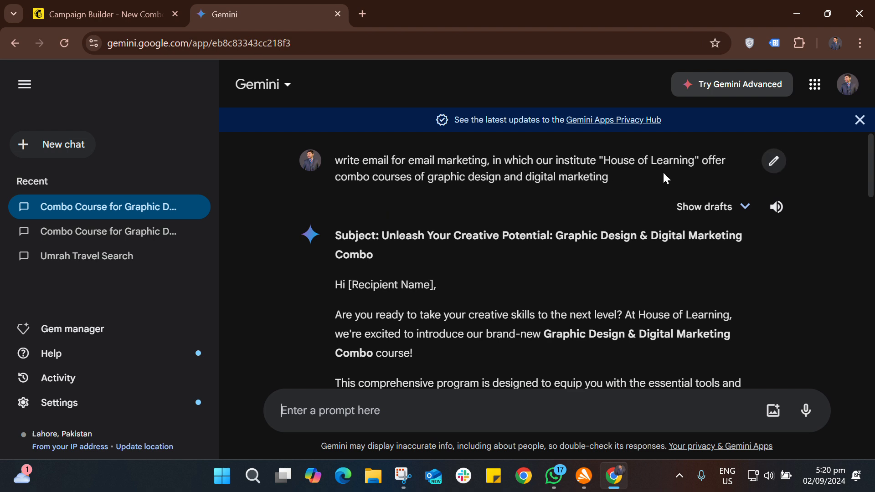
Copy the phrase "Unleash Your Creative Potential" from the subject line of the generated email
scroll(550, 206, down, 1)
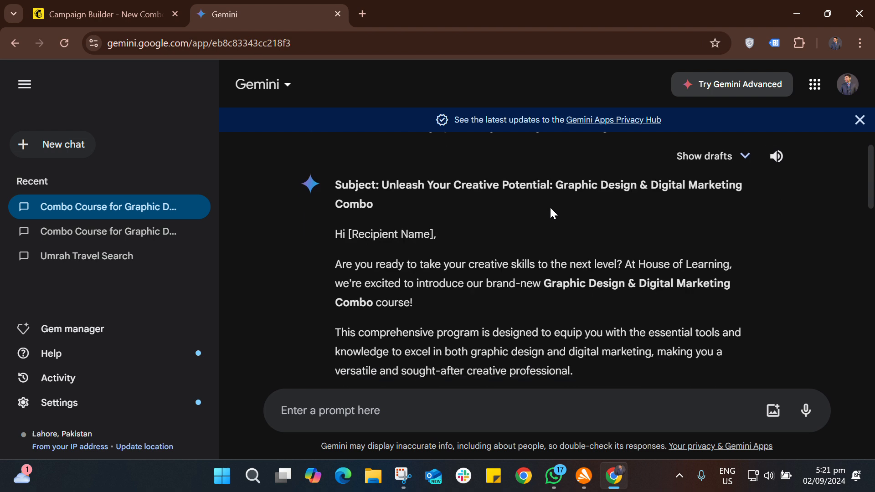
scroll(549, 206, up, 1)
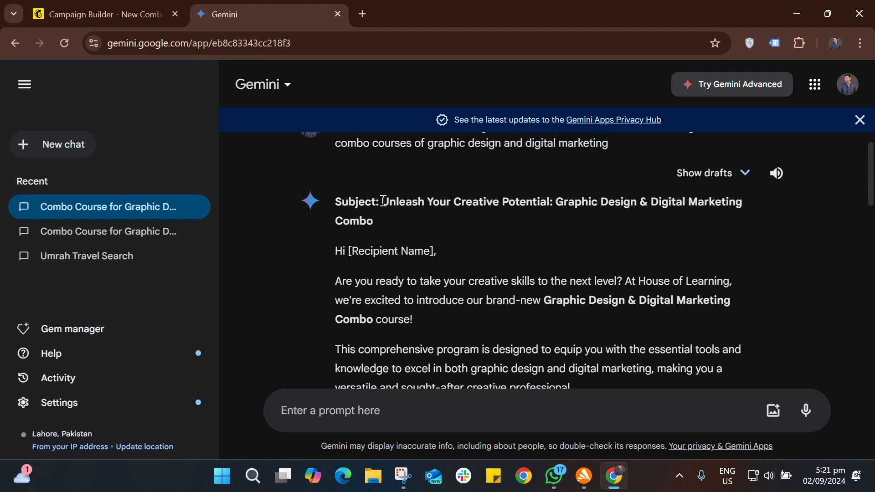
mouse_move(384, 201)
mouse_down()
mouse_move(542, 214)
mouse_move(550, 199)
mouse_up()
key(ctrl+c)
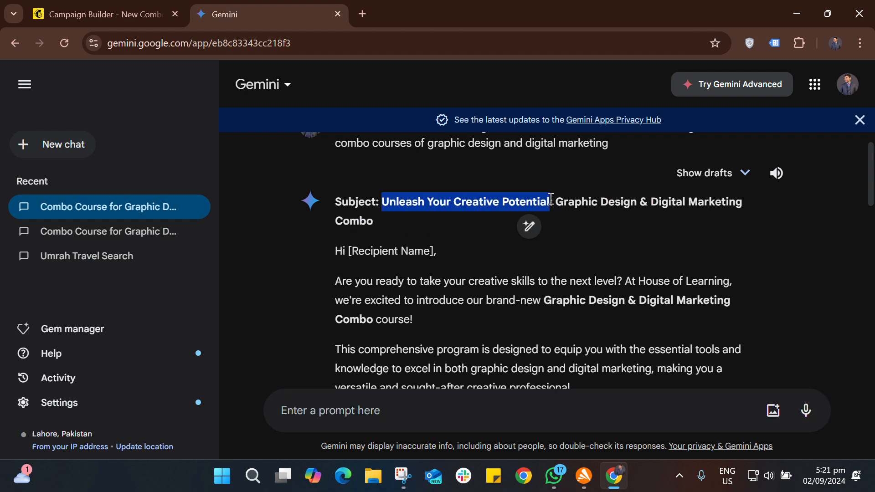
Return to the Mailchimp campaign and replace the template's heading with "Unleash Your Creative Potential"
click(97, 12)
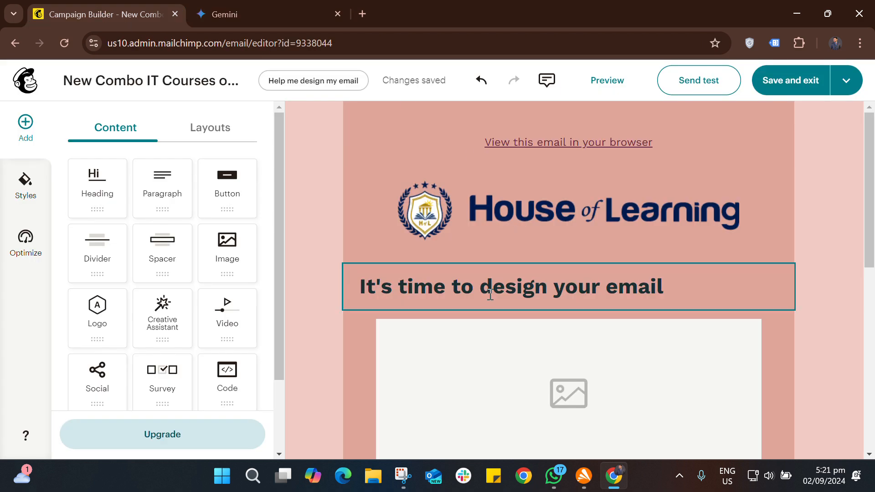
scroll(507, 389, down, 5)
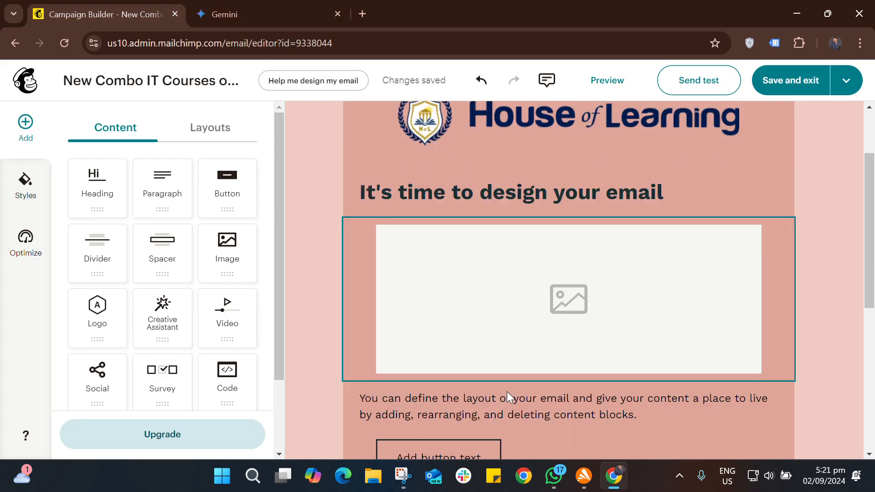
scroll(507, 392, up, 3)
scroll(506, 392, up, 2)
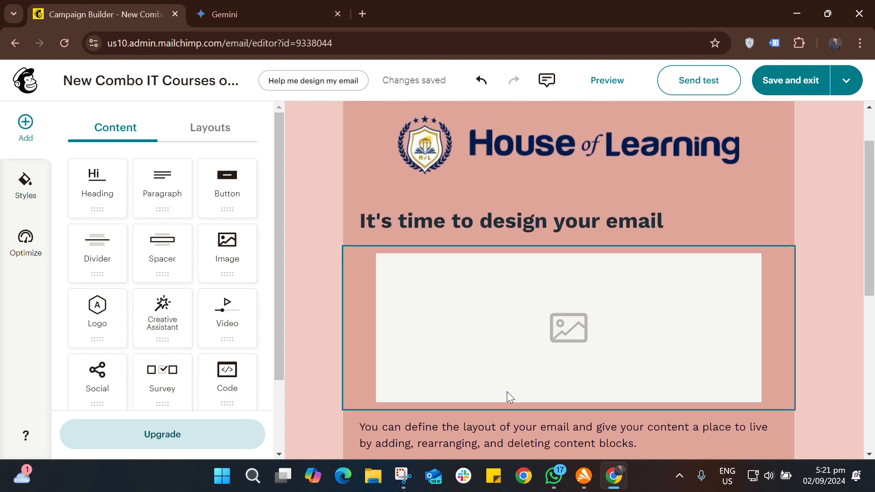
drag(661, 248, 359, 242)
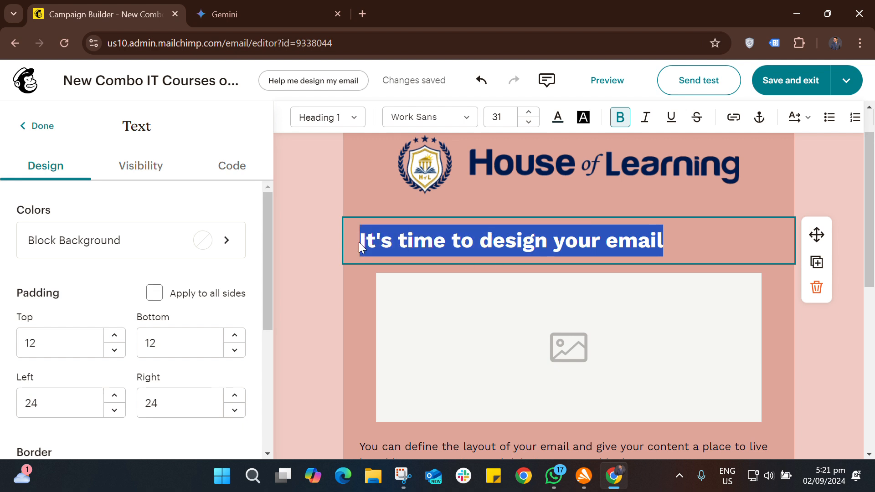
key(ctrl+v)
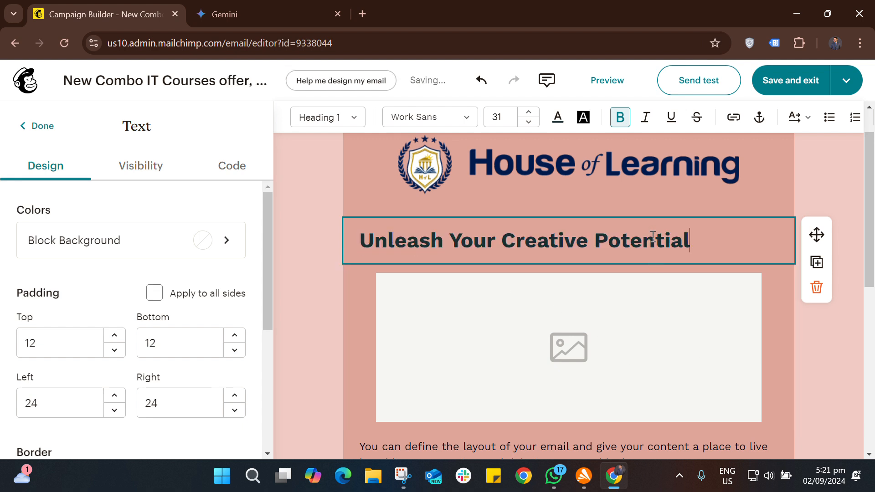
Upload the image "Combo Course Design HOL Post size 3" into the image block below the heading
click(559, 352)
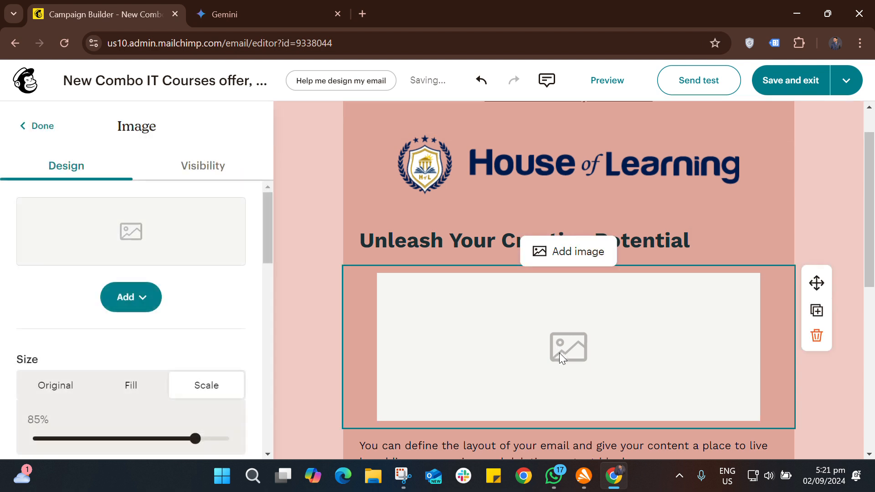
click(132, 296)
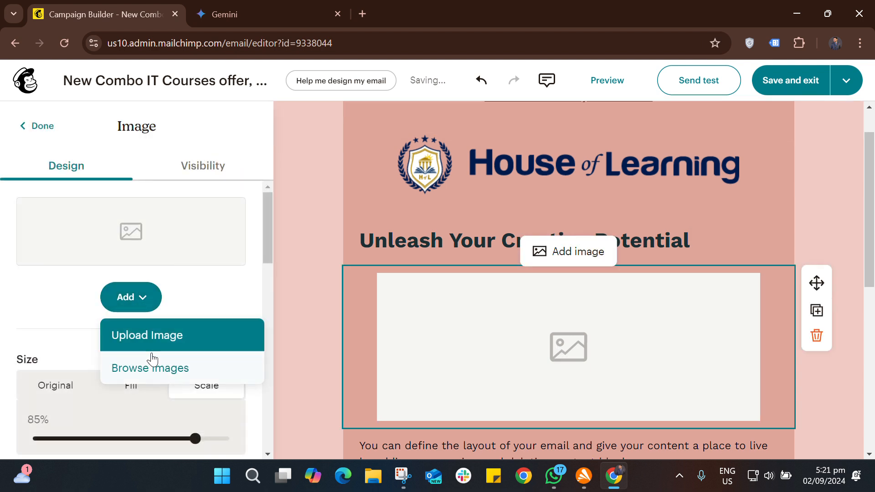
click(174, 339)
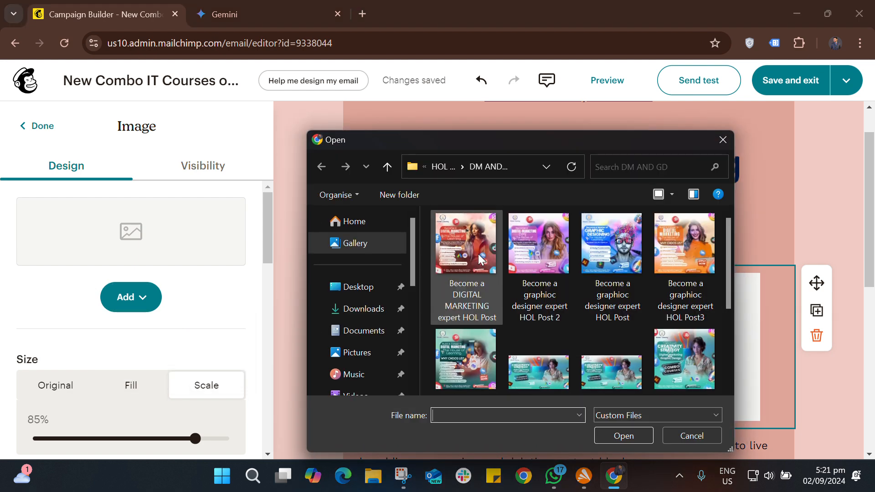
scroll(570, 343, down, 3)
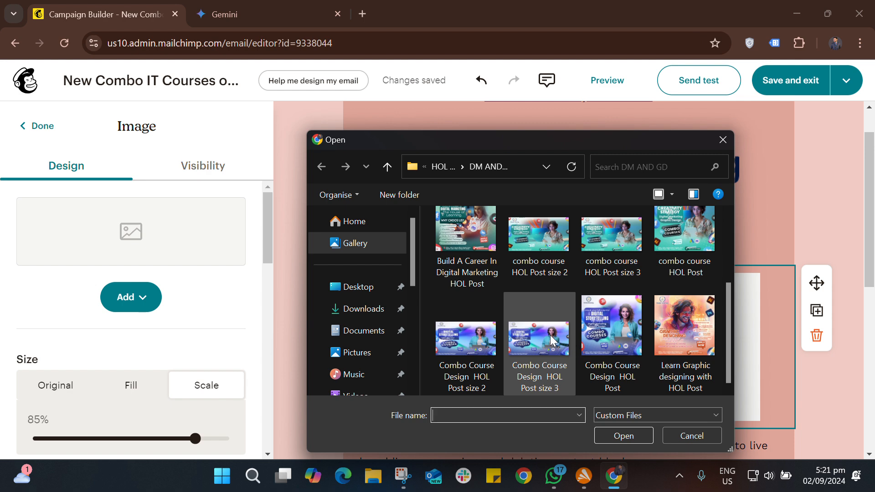
double_click(553, 341)
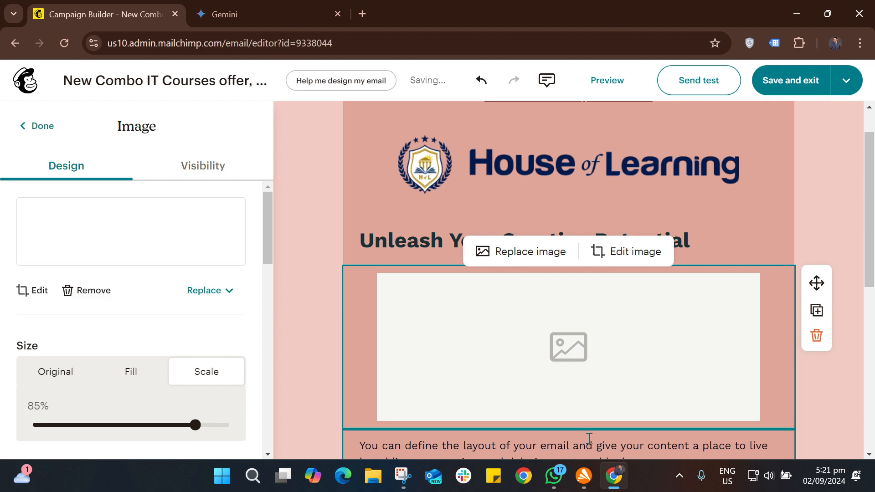
scroll(587, 330, down, 3)
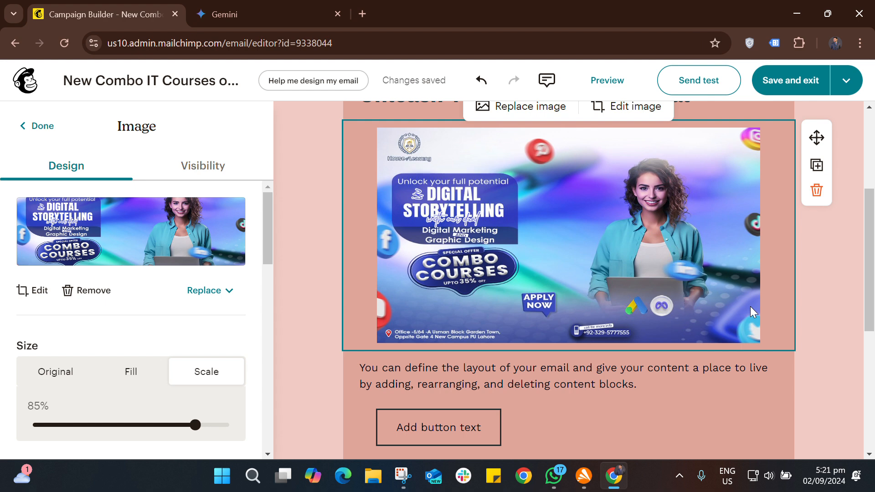
Look at the uploaded banner's crop and resize options in the image editor, and close it without saving
click(816, 144)
click(629, 112)
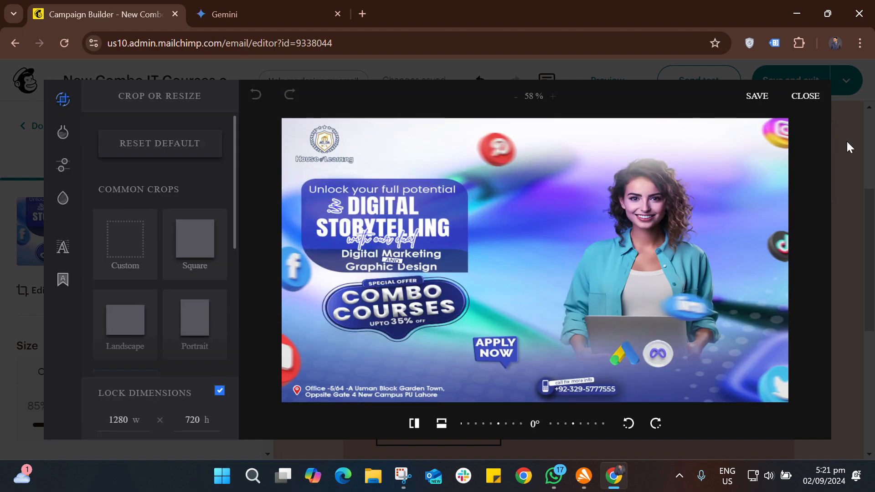
click(806, 96)
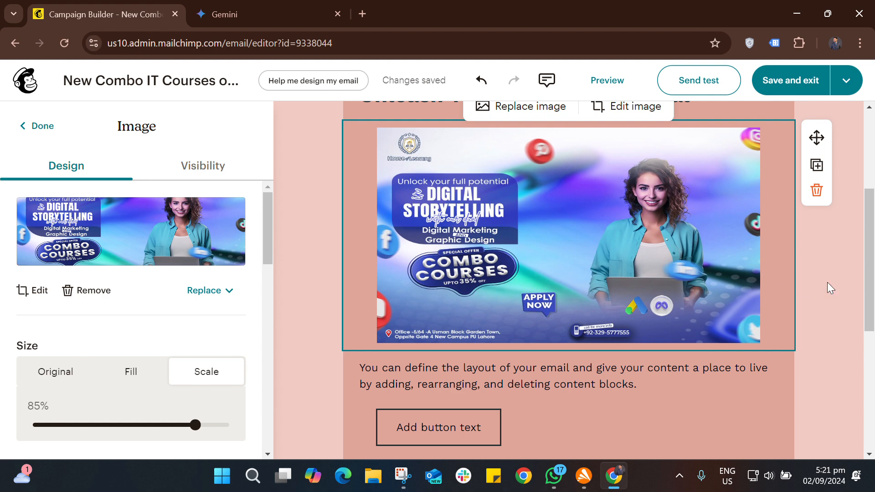
Switch to the Gemini chat and copy the email paragraph starting "This comprehensive program is designed to equip you"
click(643, 381)
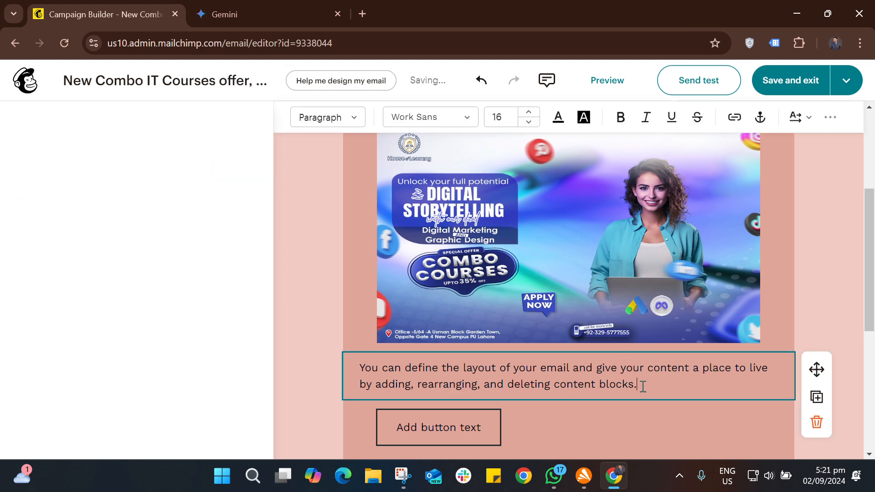
click(287, 6)
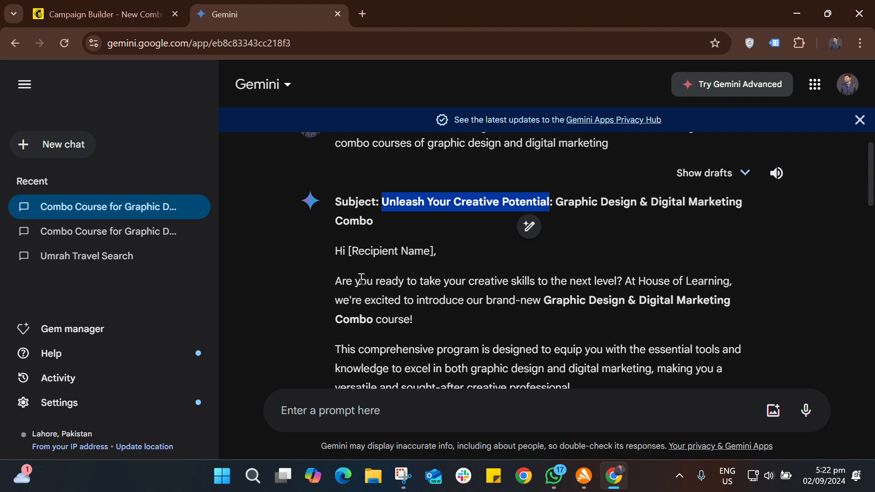
click(337, 280)
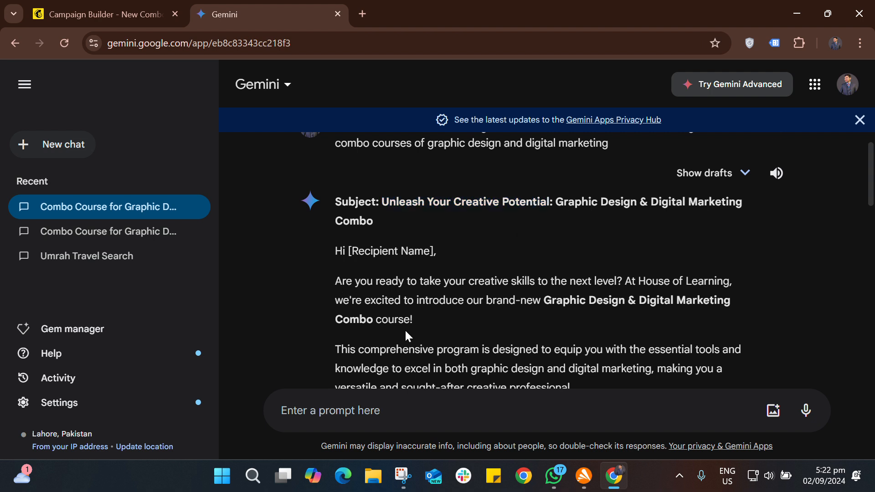
scroll(405, 328, down, 1)
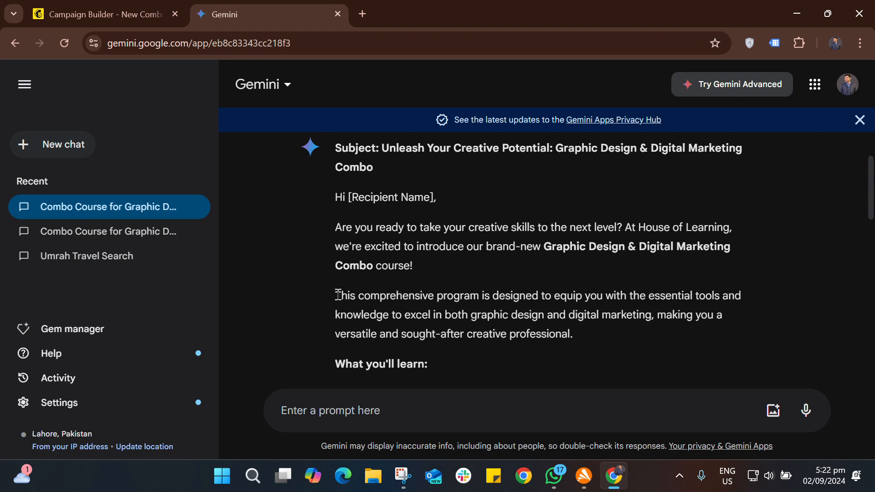
drag(338, 294, 601, 326)
right_click(565, 313)
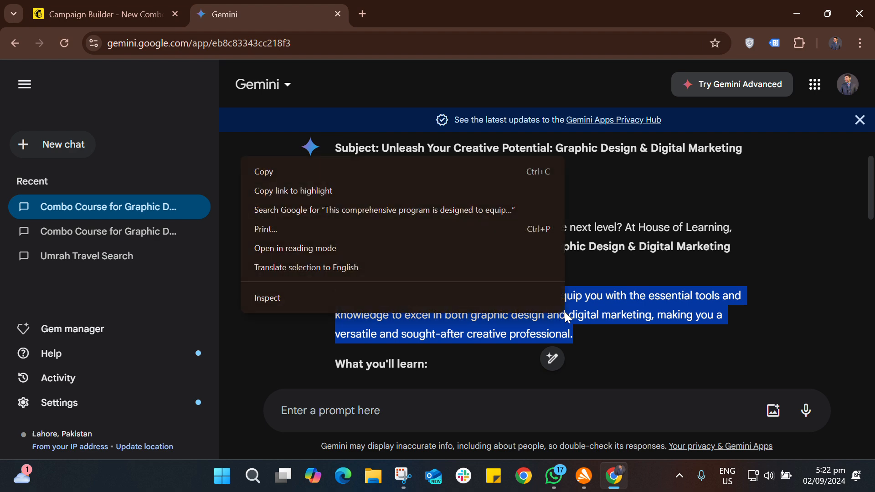
click(482, 172)
Back in the Mailchimp campaign, replace the placeholder paragraph under the banner with the copied program description
click(133, 15)
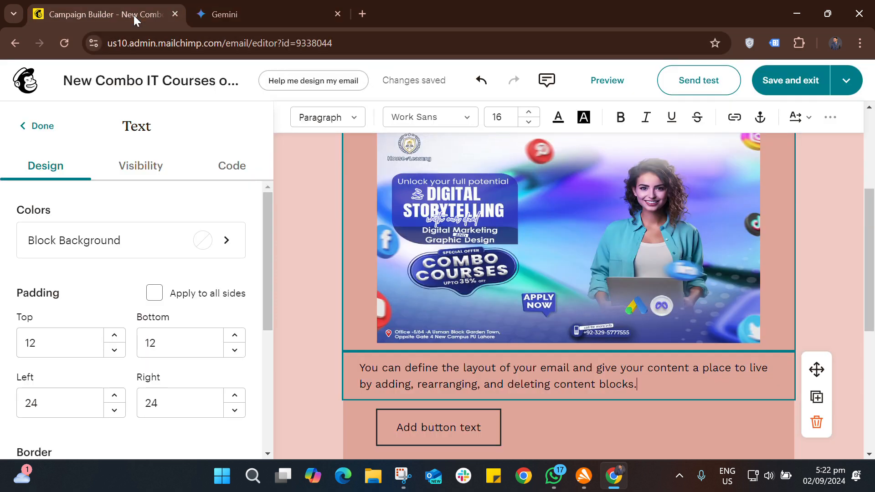
drag(637, 387, 357, 365)
right_click(377, 368)
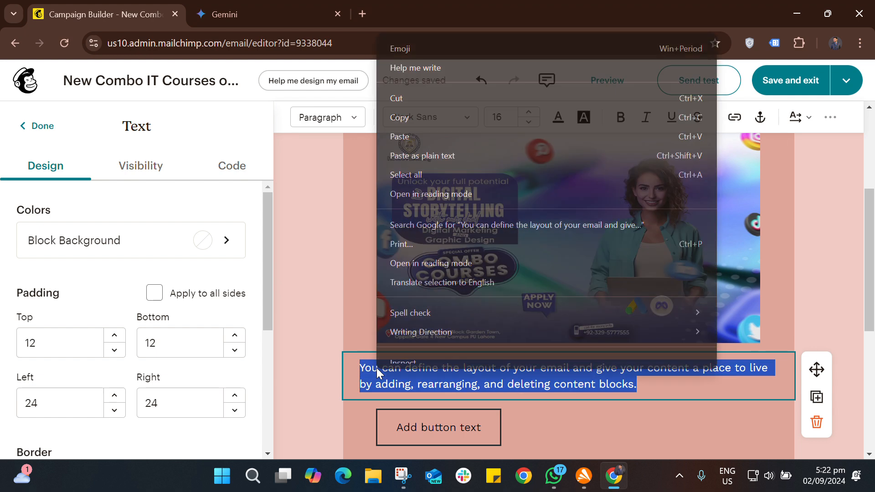
click(413, 142)
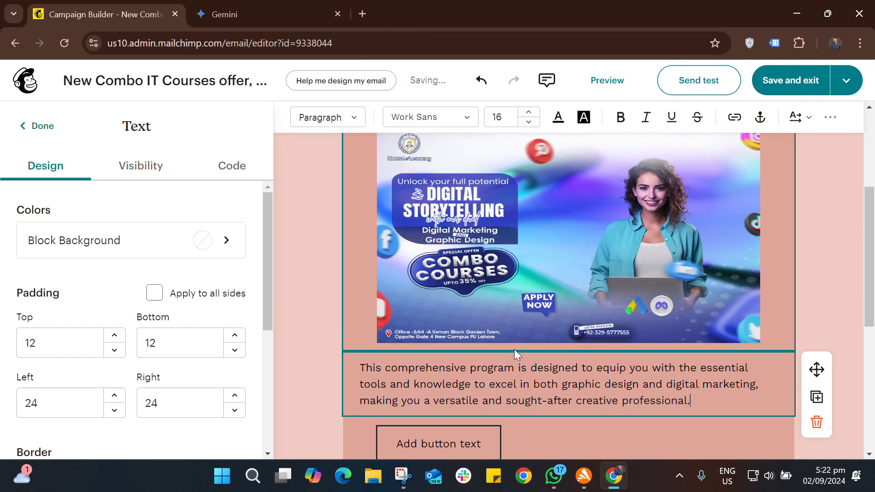
Replace the placeholder text of the button below the program description with "Enroll Now"
scroll(619, 438, down, 5)
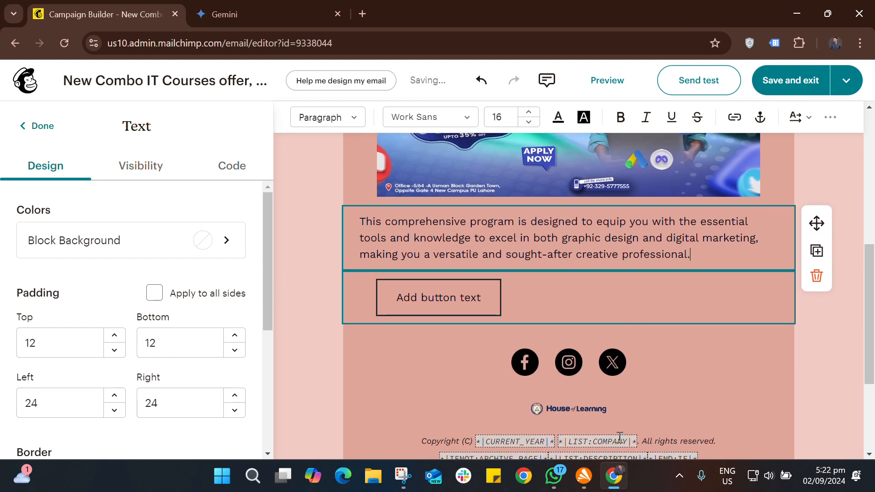
click(619, 438)
scroll(618, 436, up, 3)
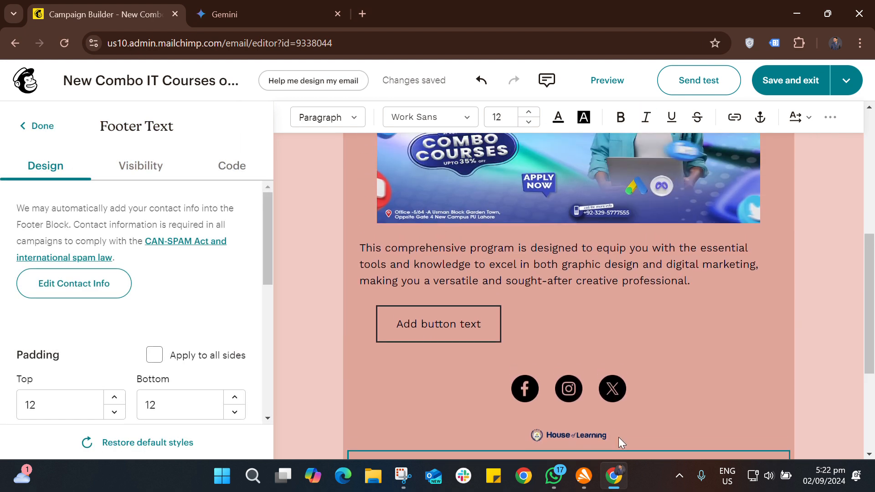
double_click(476, 319)
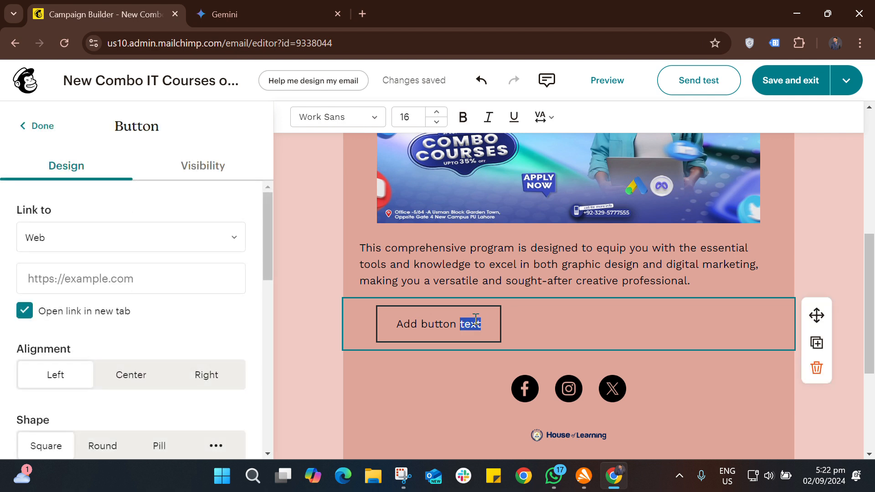
click(476, 322)
drag(484, 324, 396, 322)
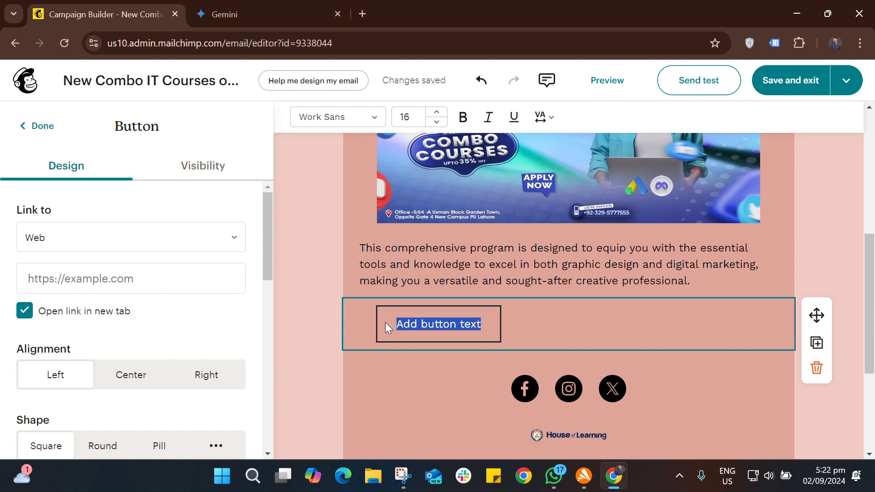
text(E)
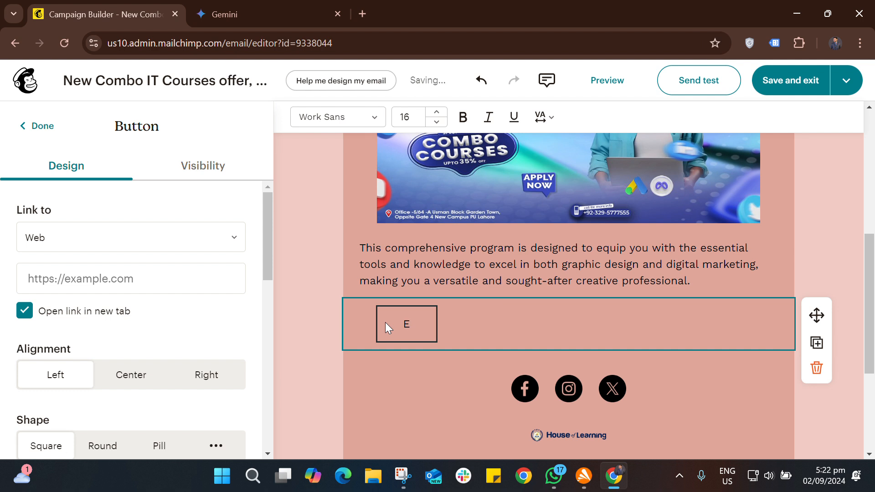
text(nroll Now)
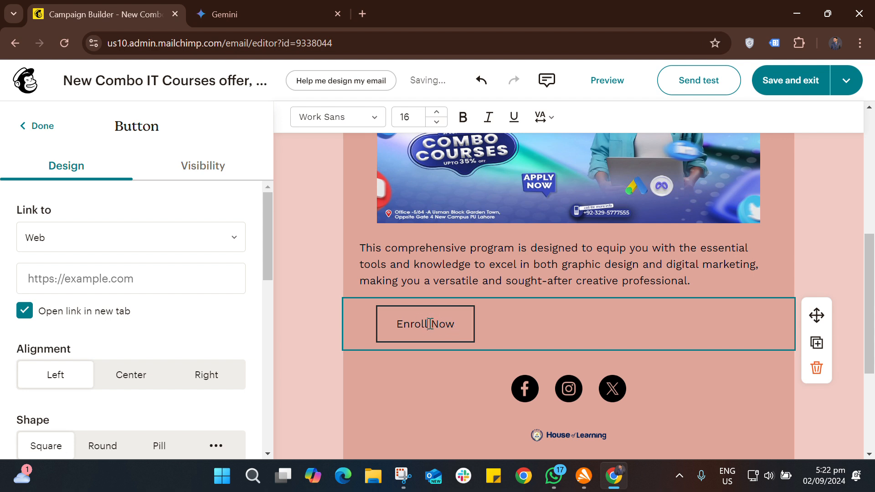
Change the word "Enroll" in the button to "Apply" so the label reads "Apply Now"
drag(429, 324, 401, 324)
key(BackSpace)
key(BackSpace)
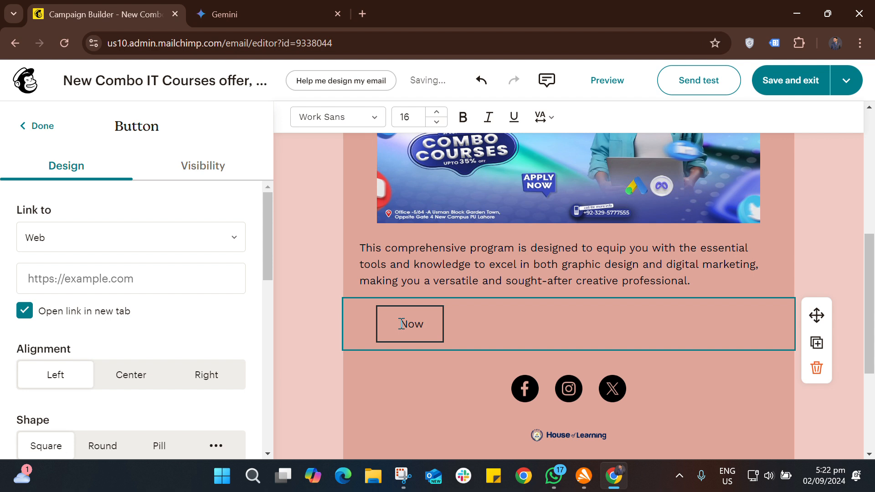
text(Appl )
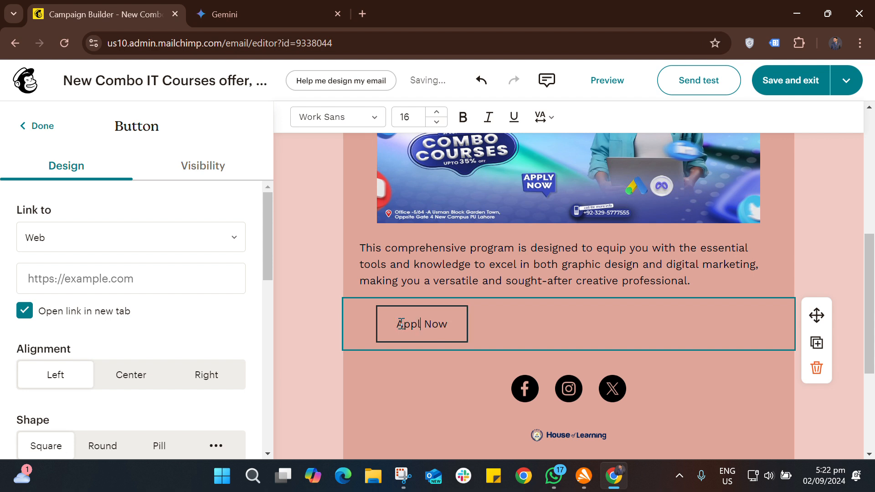
text(y)
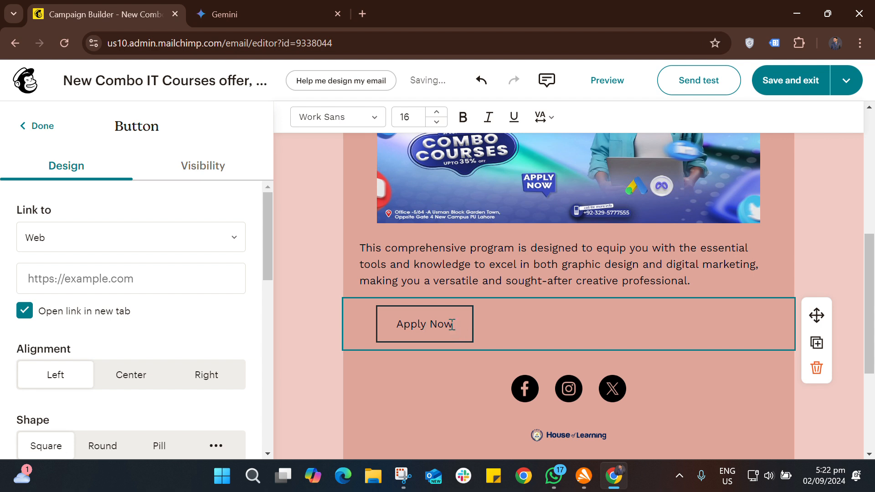
Make the "Apply Now" button text bold and set its font size to 18
drag(453, 324, 437, 325)
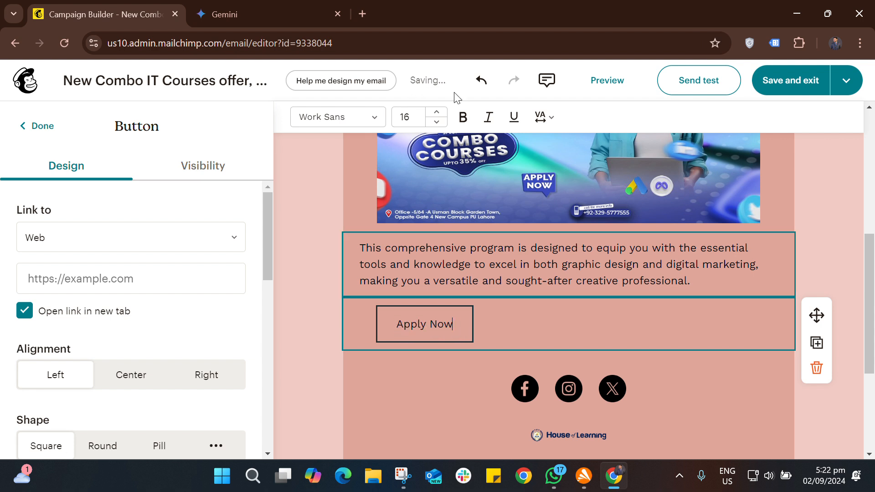
click(461, 125)
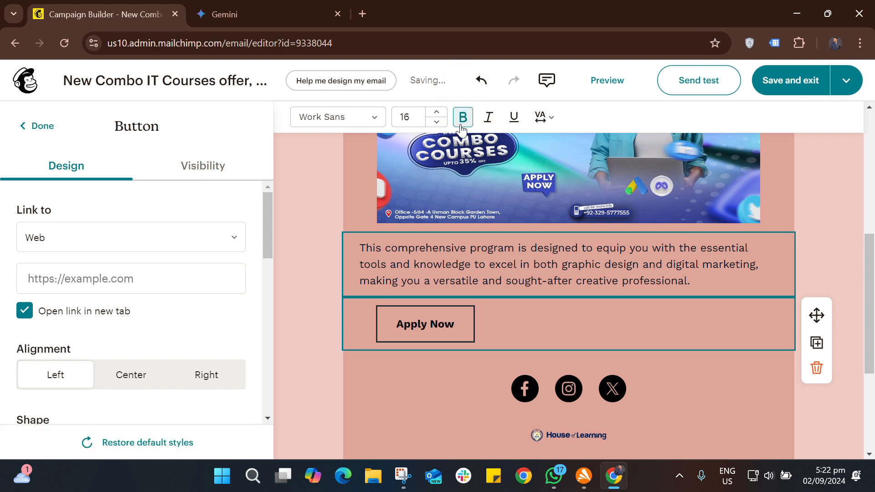
click(436, 121)
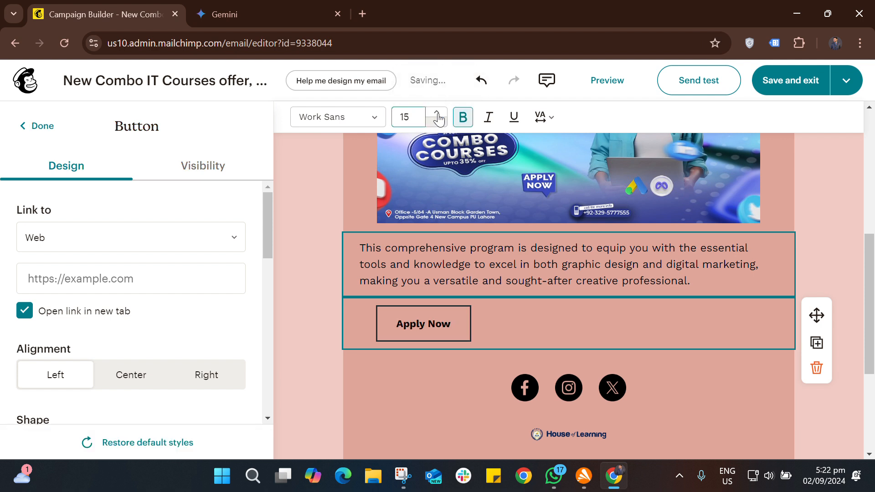
click(436, 113)
click(437, 113)
click(436, 112)
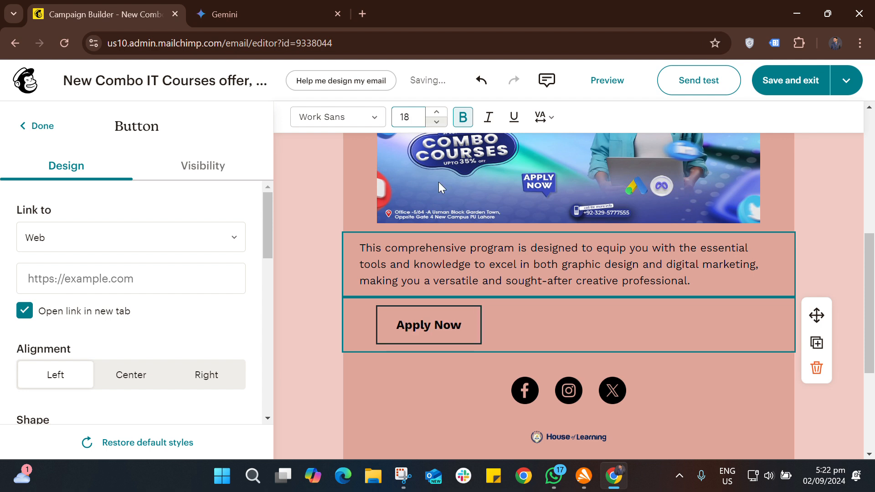
Align the "Apply Now" button to the center of its block
click(463, 375)
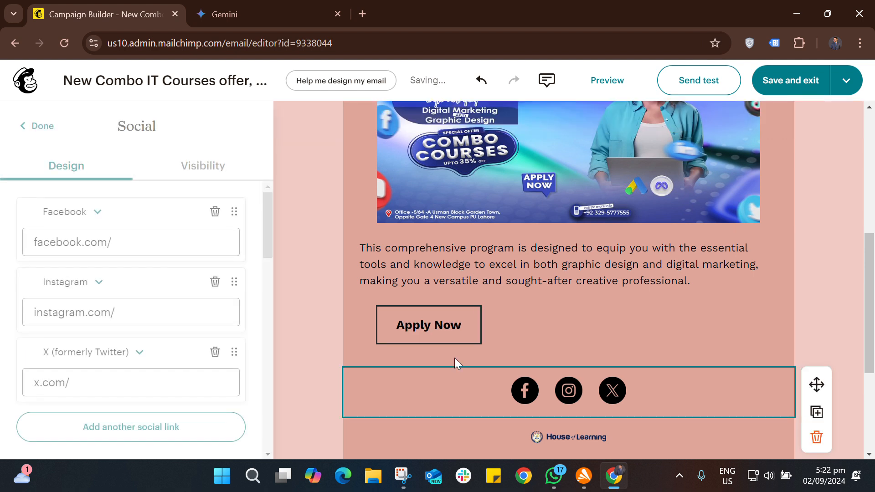
click(447, 321)
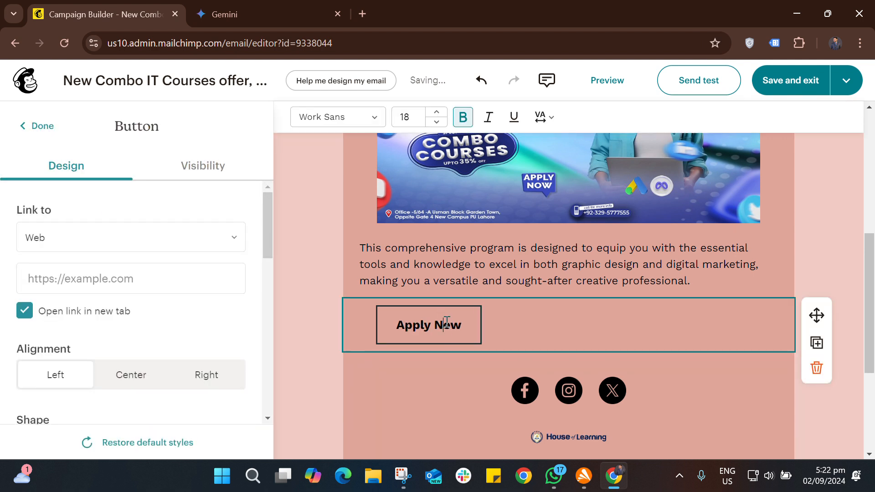
click(137, 373)
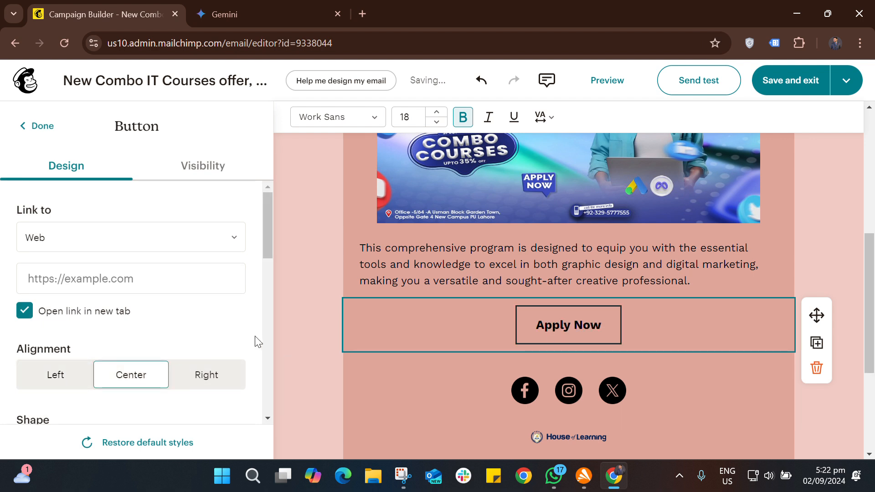
scroll(257, 342, down, 3)
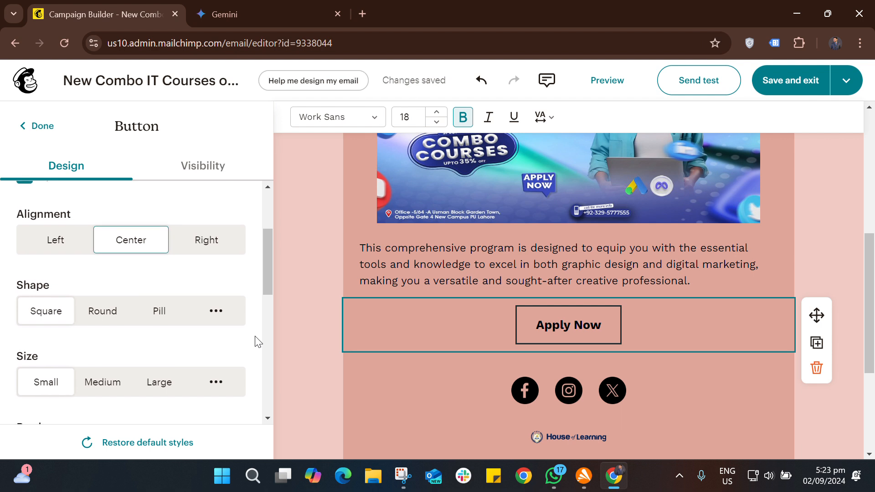
scroll(257, 341, up, 3)
Close the Gemini chat and search Google for "house of learning" in a new browser tab
click(168, 269)
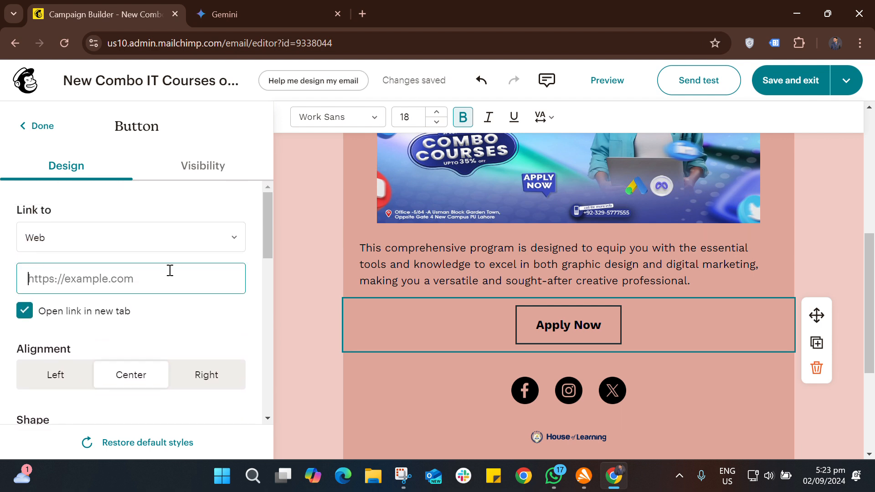
click(337, 14)
click(196, 13)
click(236, 45)
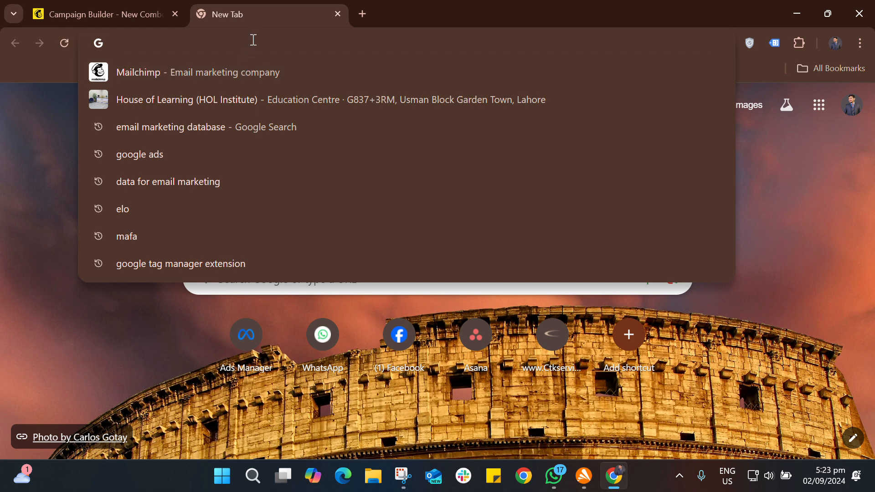
text(la)
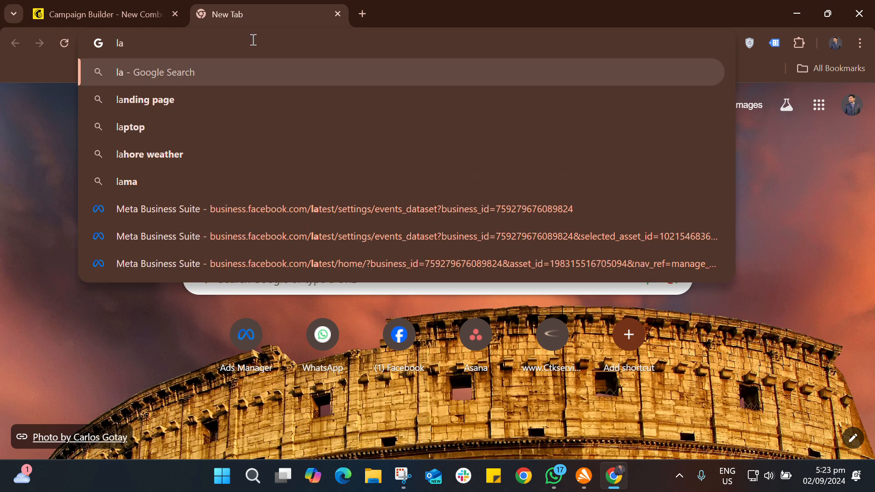
key(BackSpace)
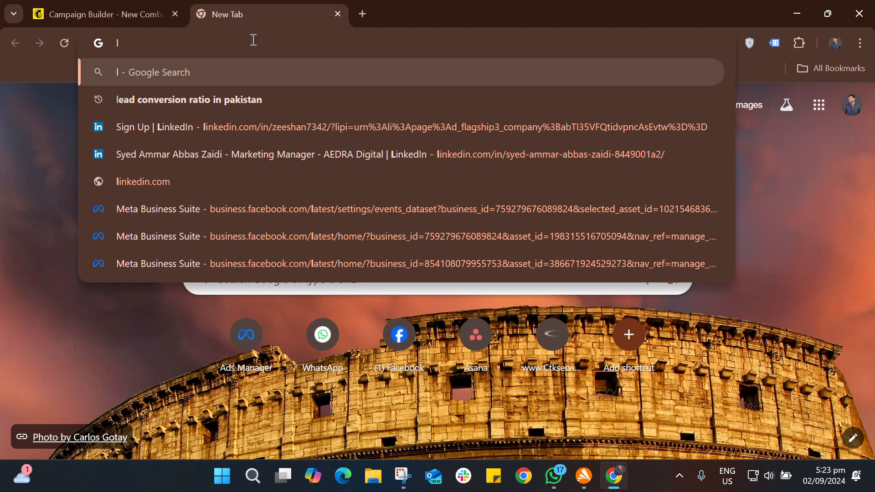
key(BackSpace)
text(hous)
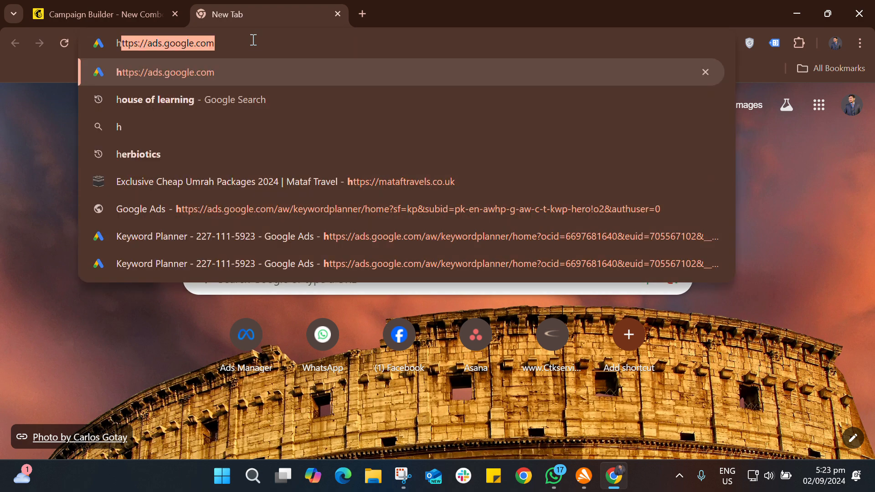
key(BackSpace)
text(e)
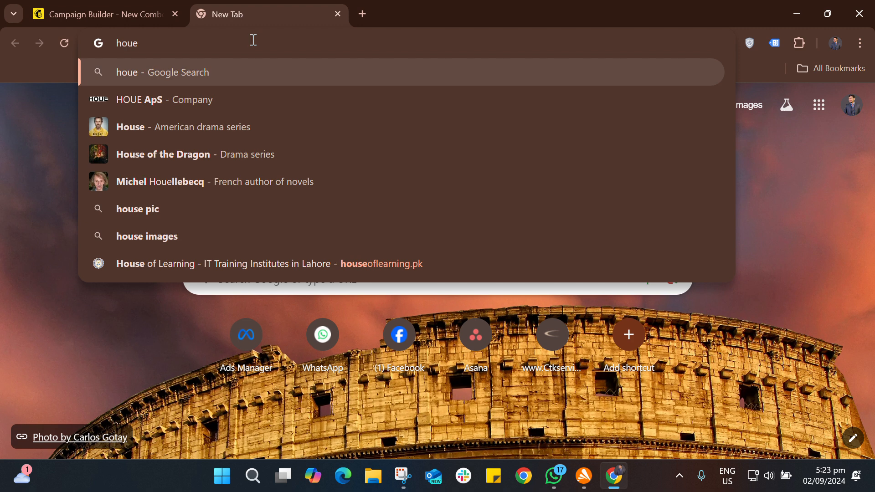
key(BackSpace)
text(se)
key(Right)
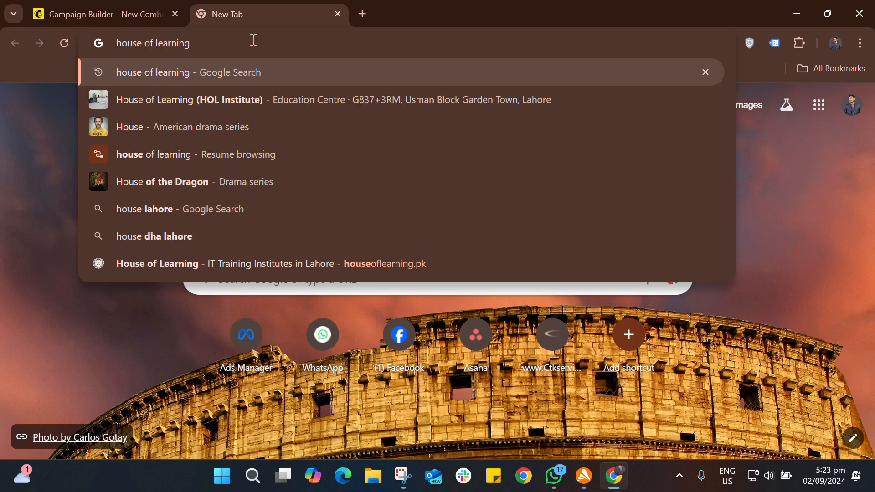
key(Return)
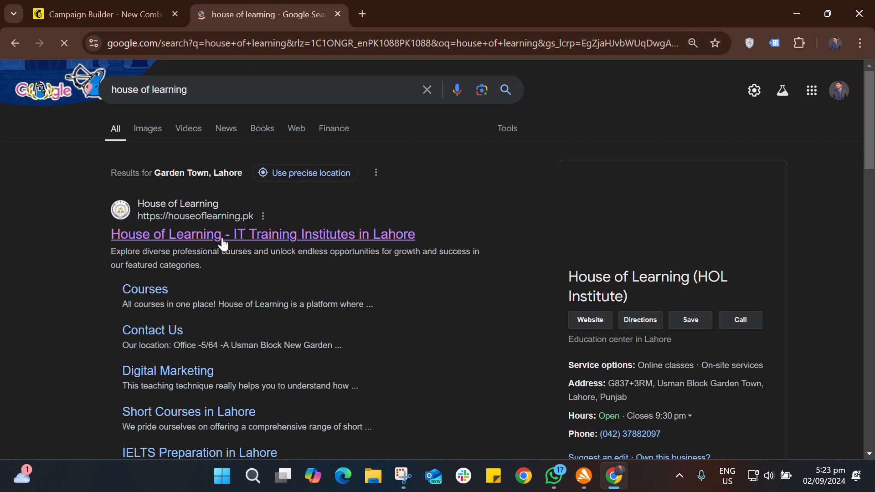
Open the House of Learning website from the search results and copy its web address
click(224, 234)
drag(189, 43, 107, 48)
key(ctrl+c)
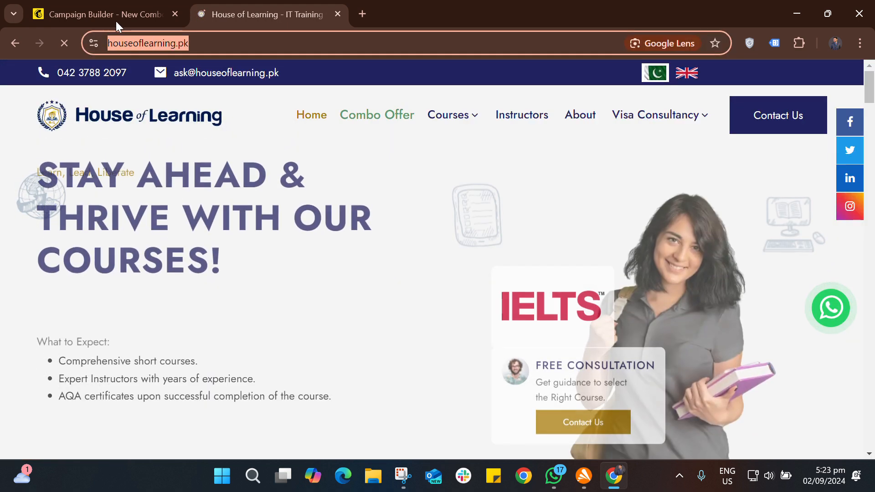
click(124, 14)
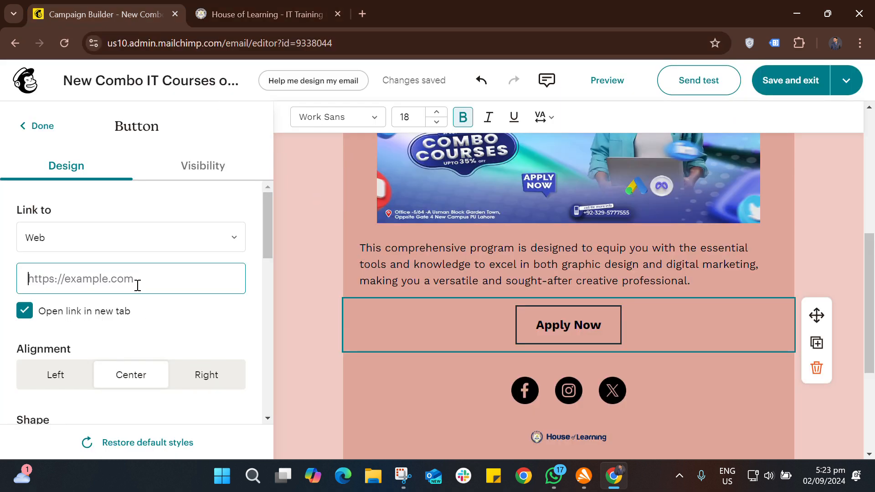
click(140, 283)
key(ctrl+v)
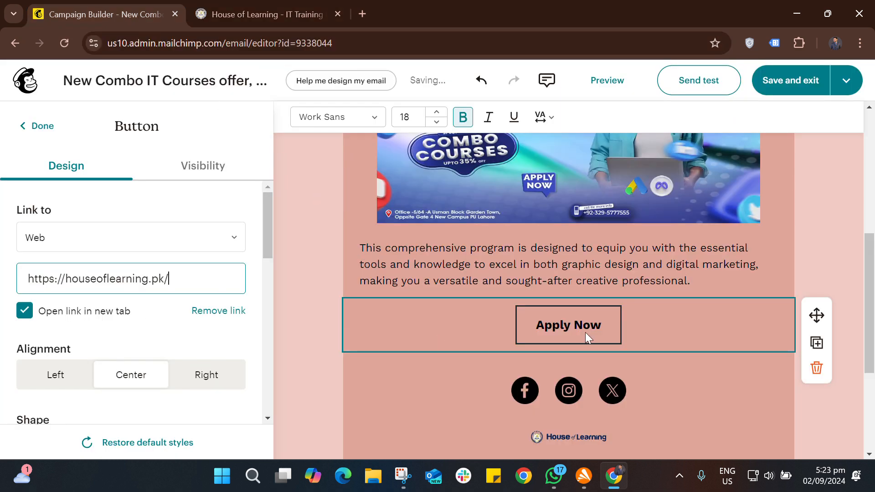
click(308, 289)
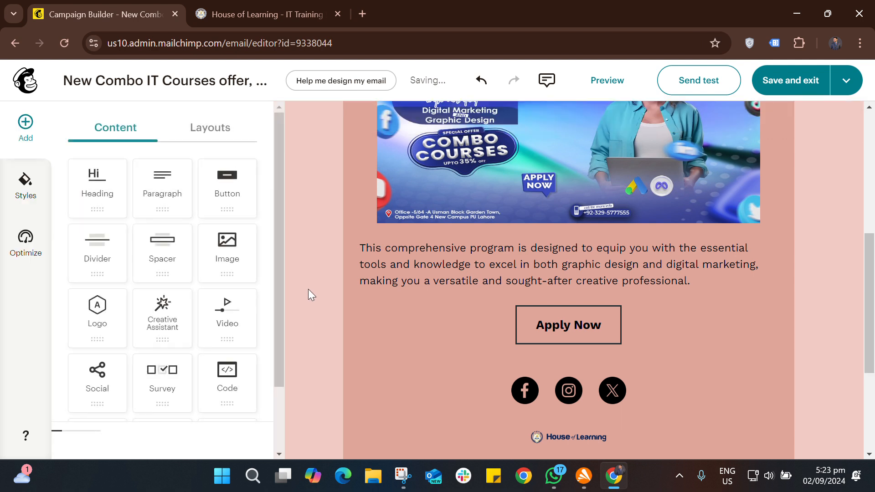
Select the social block's Facebook link, switch to the House of Learning website, and open its Facebook and Instagram pages in new tabs
click(525, 391)
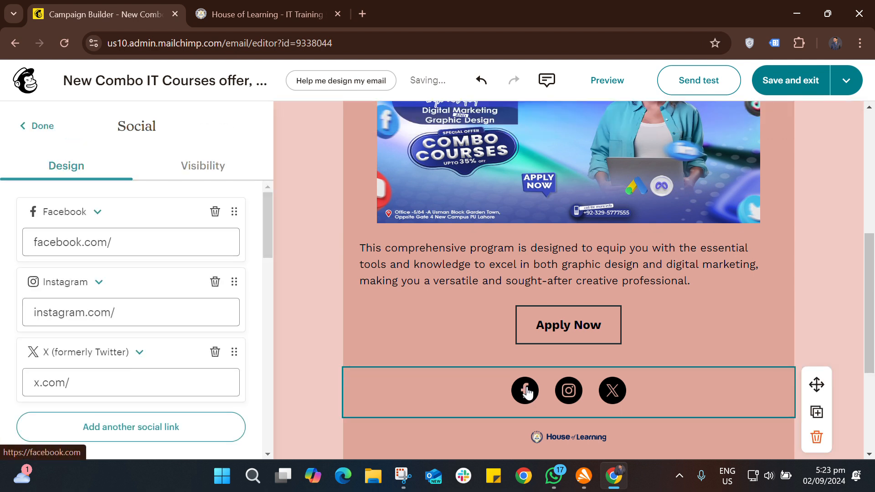
click(143, 249)
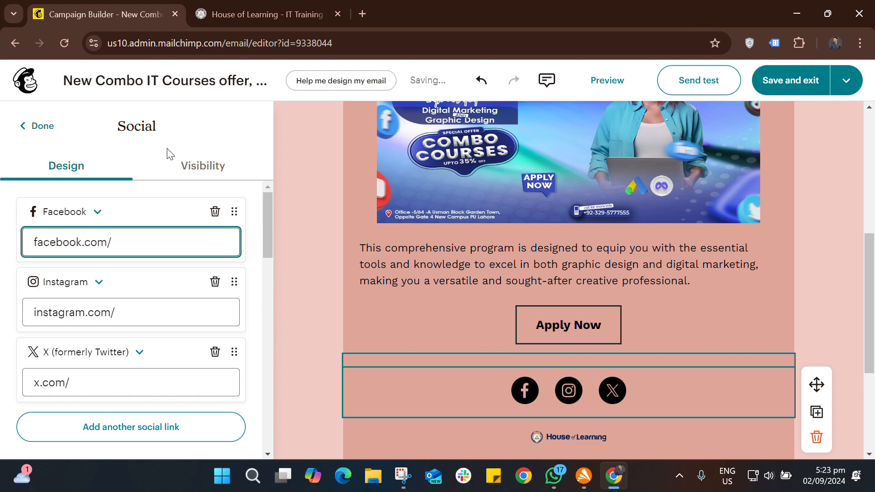
click(231, 12)
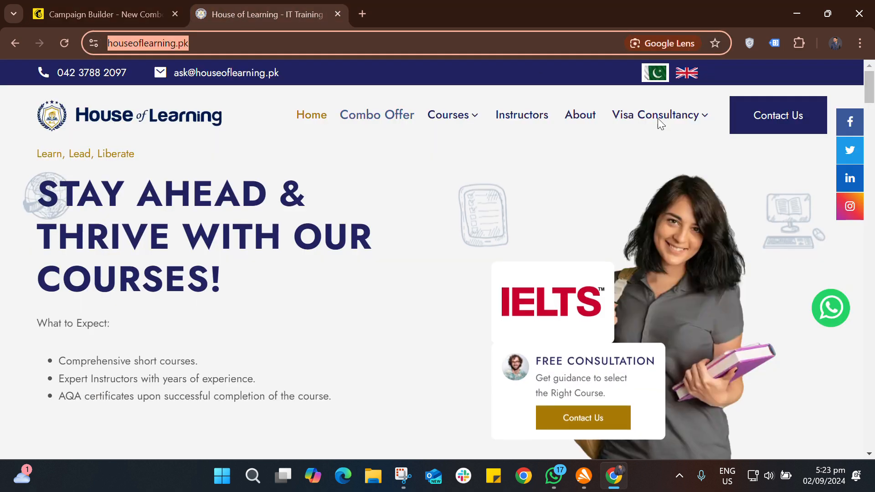
right_click(850, 119)
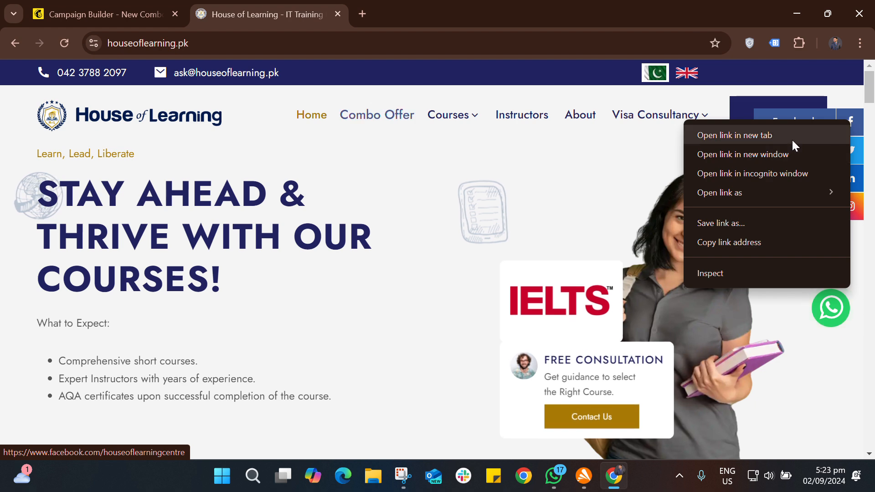
click(792, 139)
right_click(848, 207)
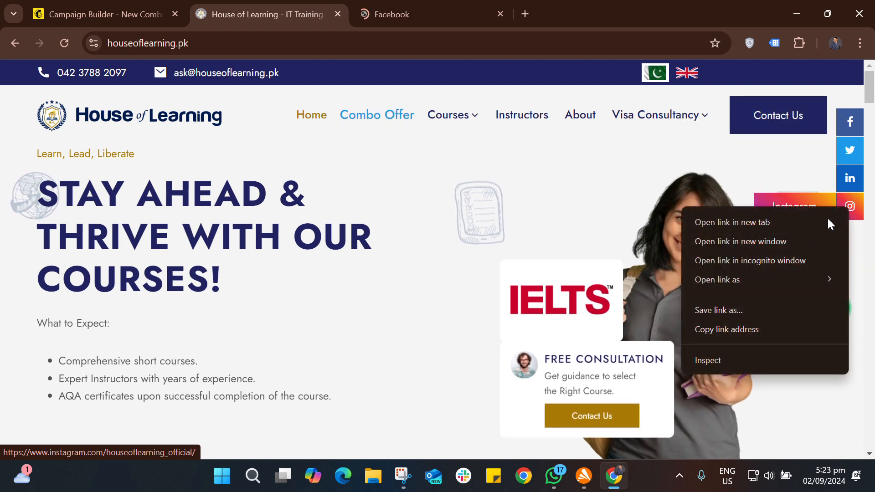
click(799, 227)
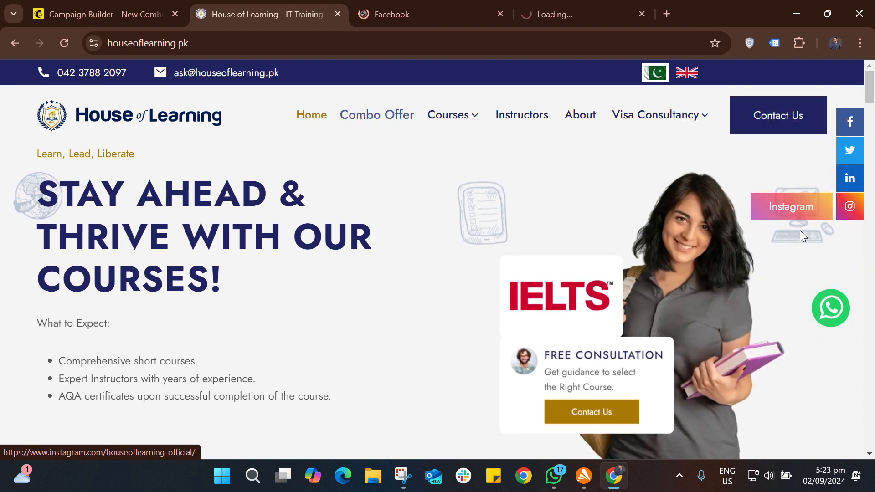
click(603, 1)
click(266, 41)
key(ctrl+c)
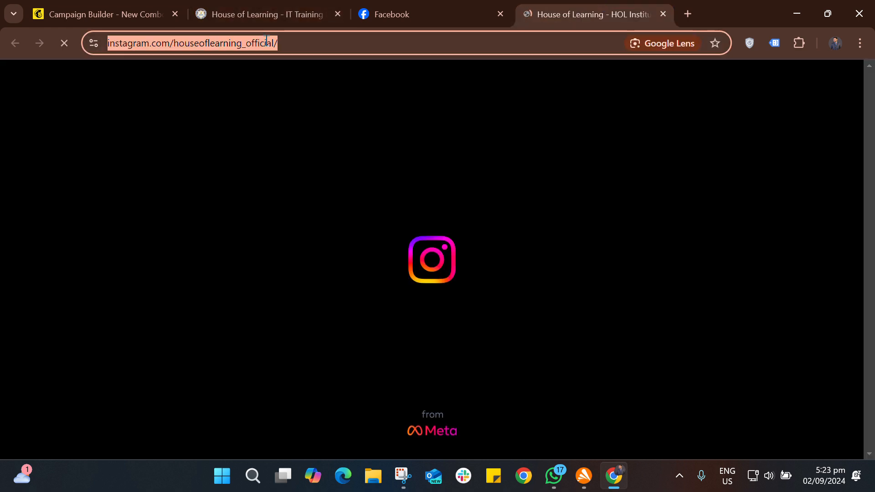
click(138, 21)
click(134, 311)
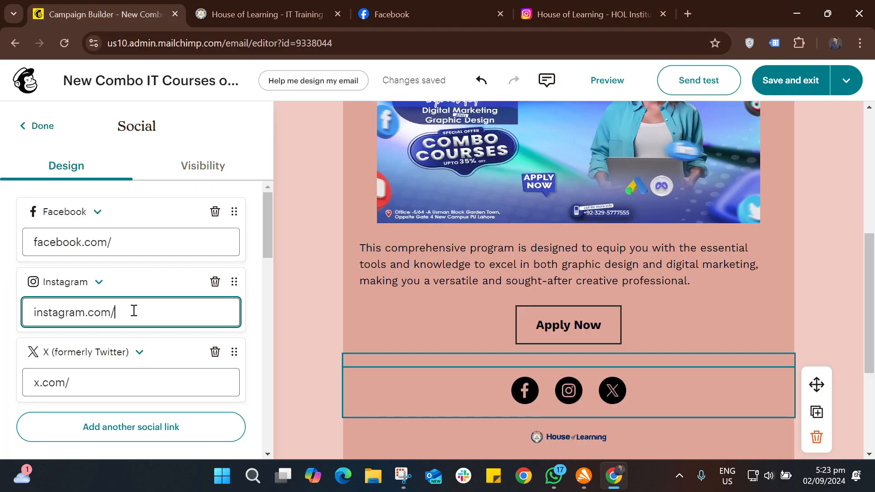
key(ctrl+a)
key(ctrl+v)
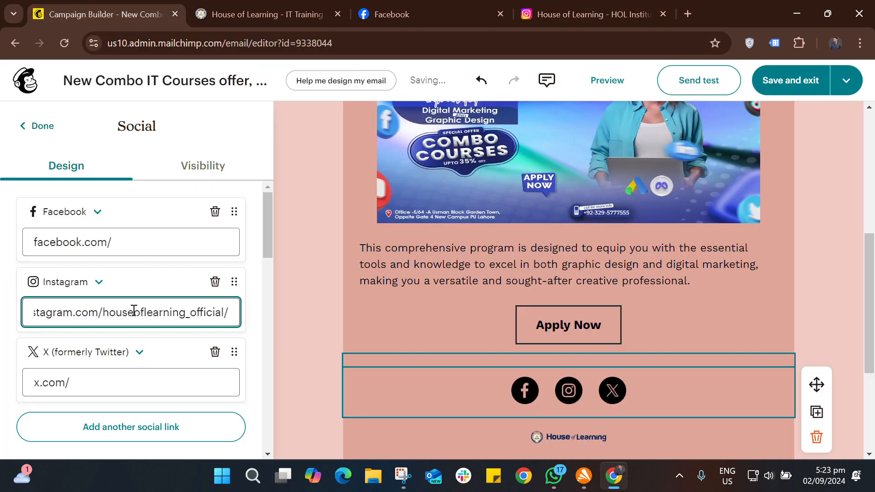
Remove the X (formerly Twitter) link from the social block, leaving only the Facebook and Instagram links
click(134, 378)
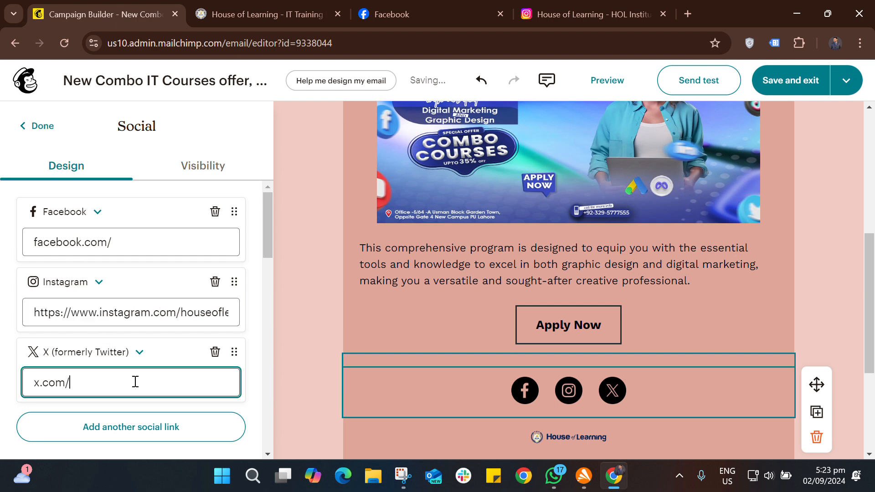
click(213, 353)
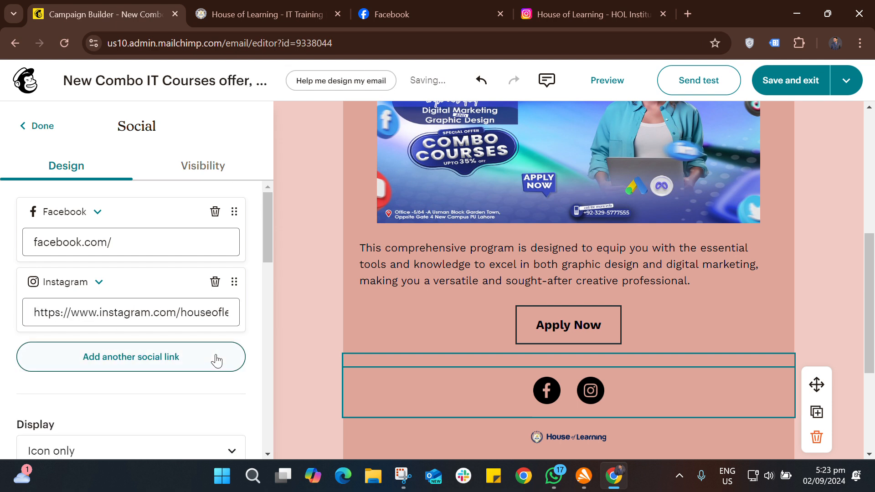
click(170, 362)
click(129, 359)
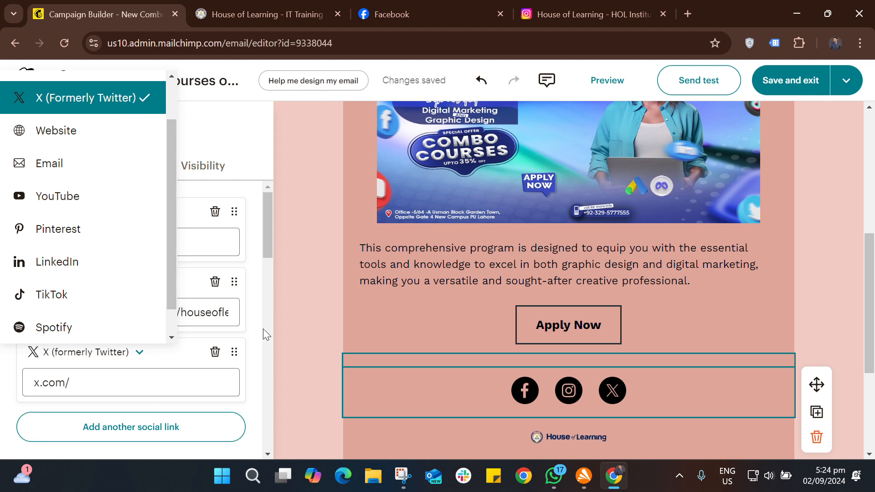
click(214, 352)
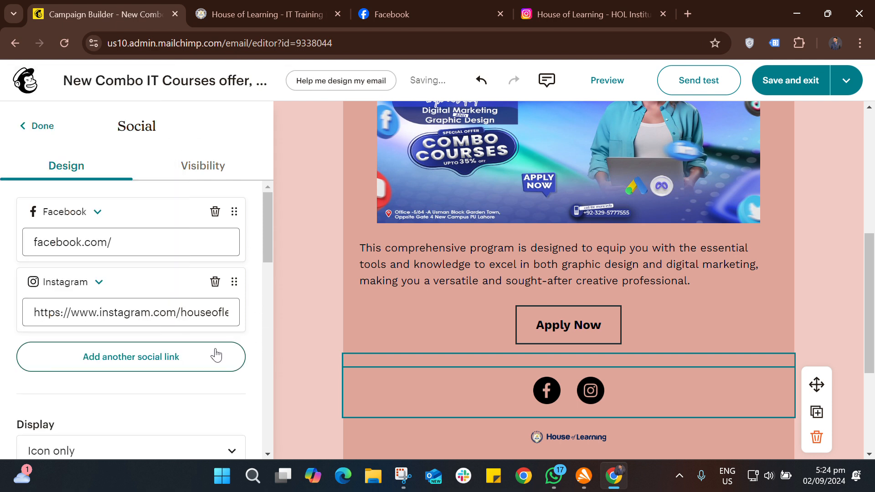
Switch to the House of Learning website, open its Facebook page again and copy the page's web address
click(156, 248)
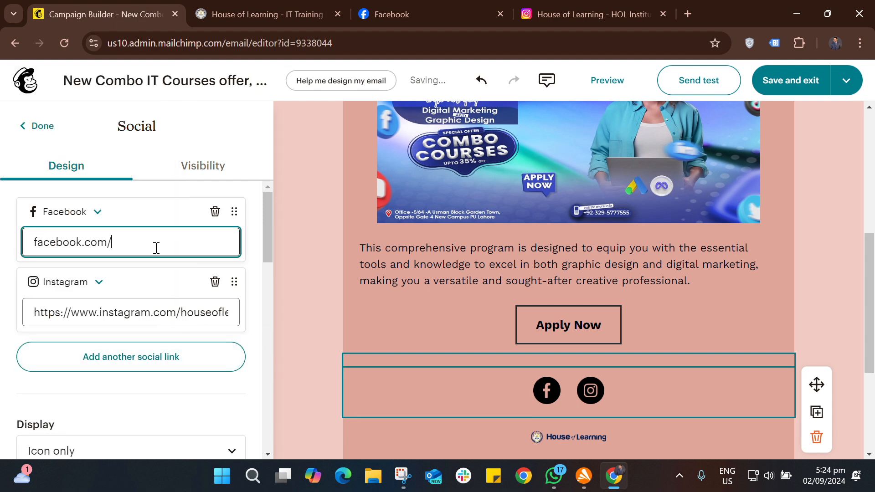
click(315, 7)
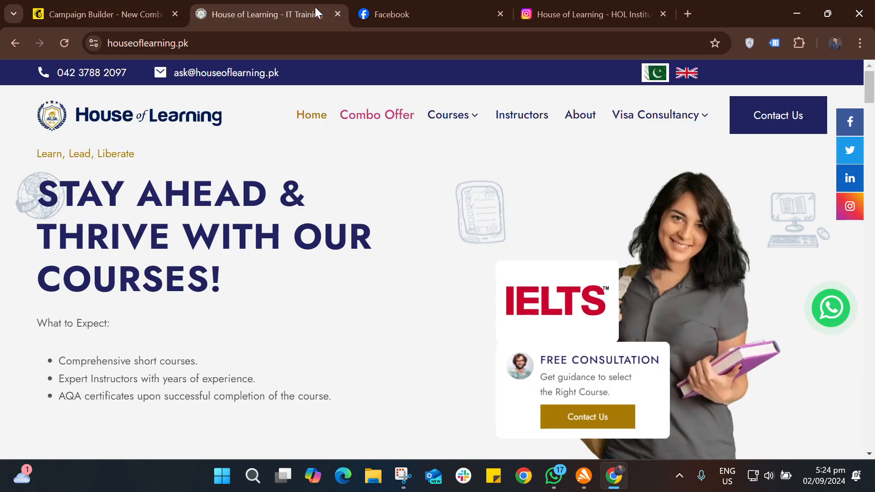
click(852, 121)
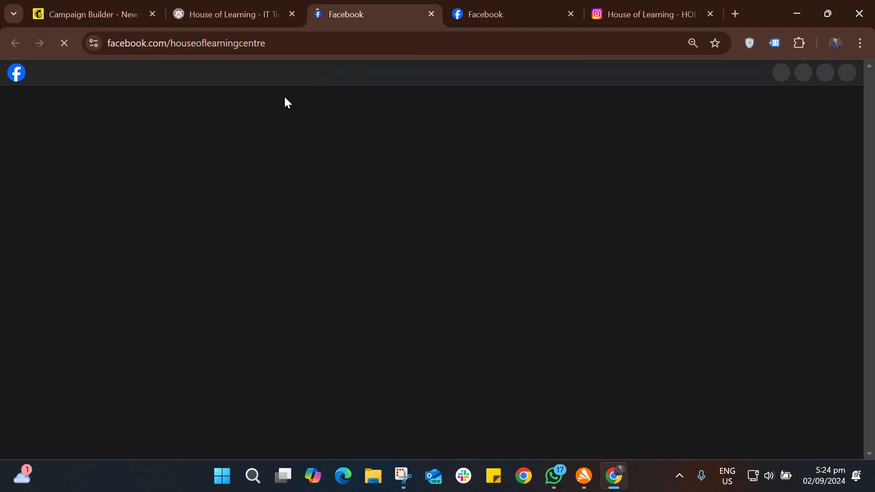
click(261, 44)
key(ctrl+c)
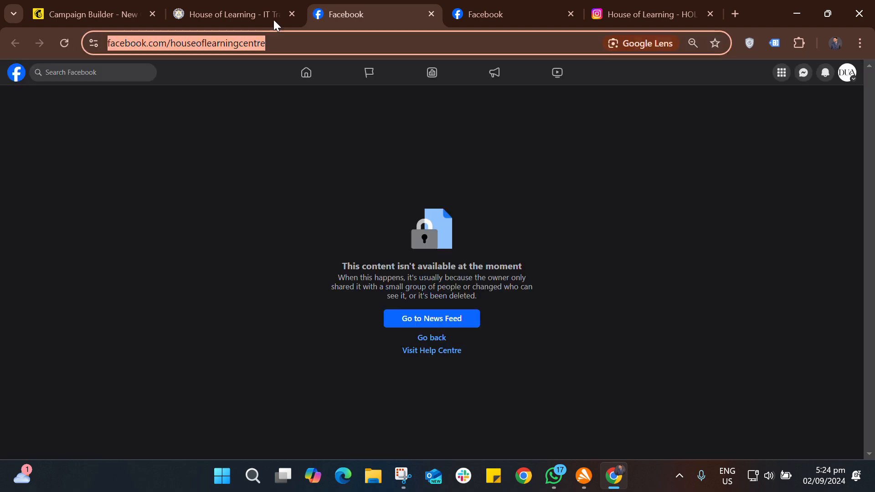
Close the website and social media tabs, and set the social block's Facebook link to facebook.com/houseoflearningcentre
click(296, 12)
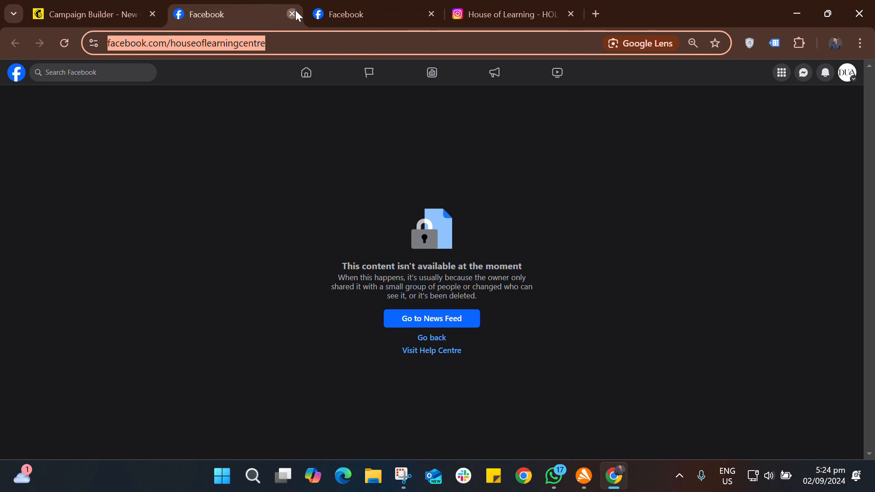
click(295, 11)
click(295, 11)
click(292, 14)
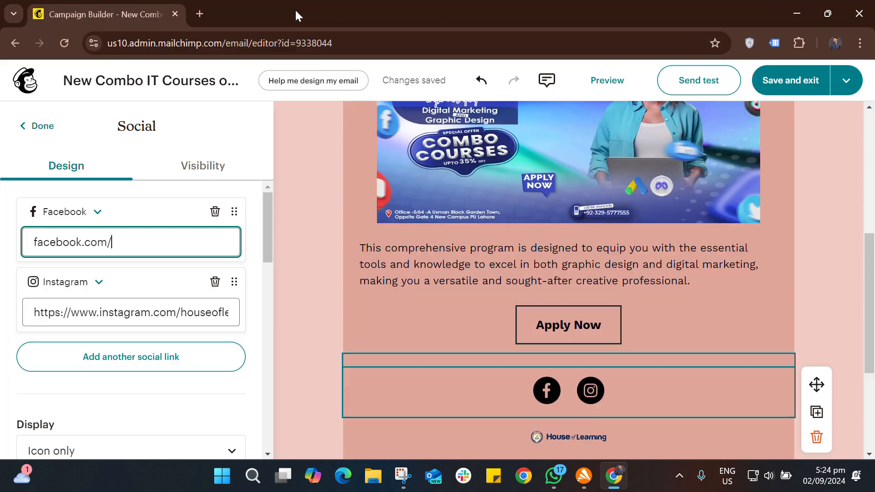
click(152, 233)
triple_click(151, 233)
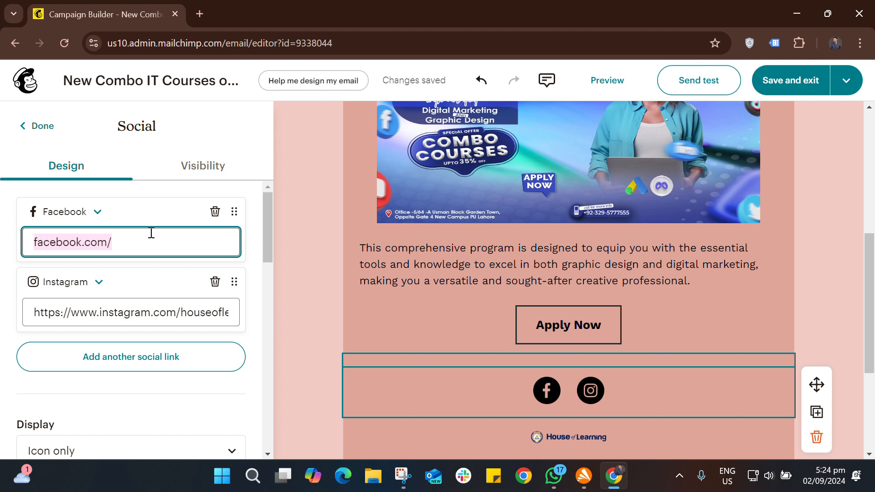
key(ctrl+v)
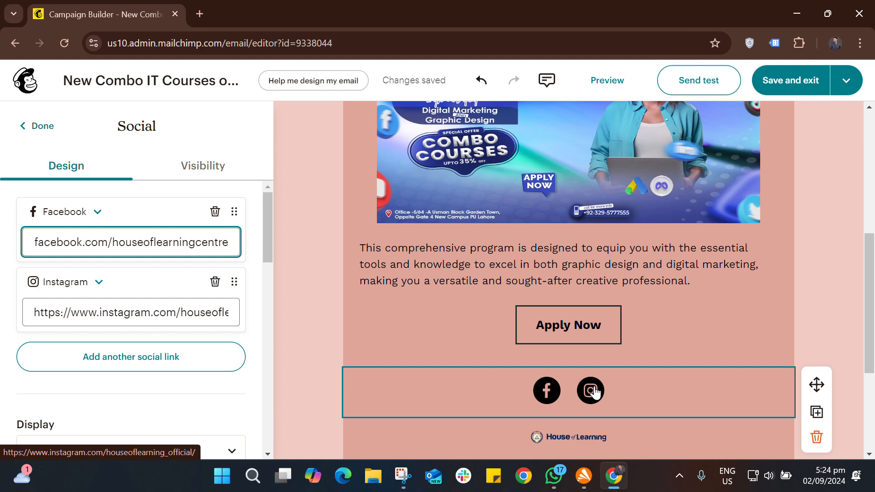
Delete the copyright line and the list description merge tags from the email's footer text
scroll(296, 400, down, 1)
scroll(296, 400, down, 3)
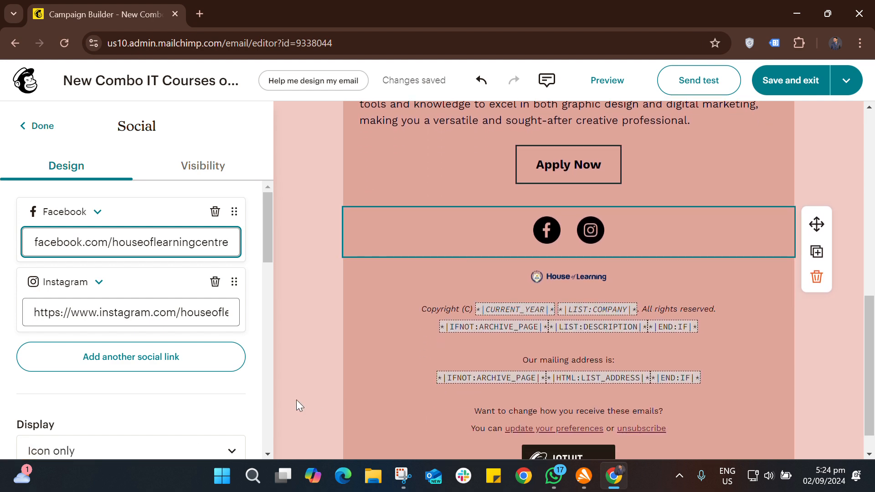
drag(419, 309, 741, 342)
key(BackSpace)
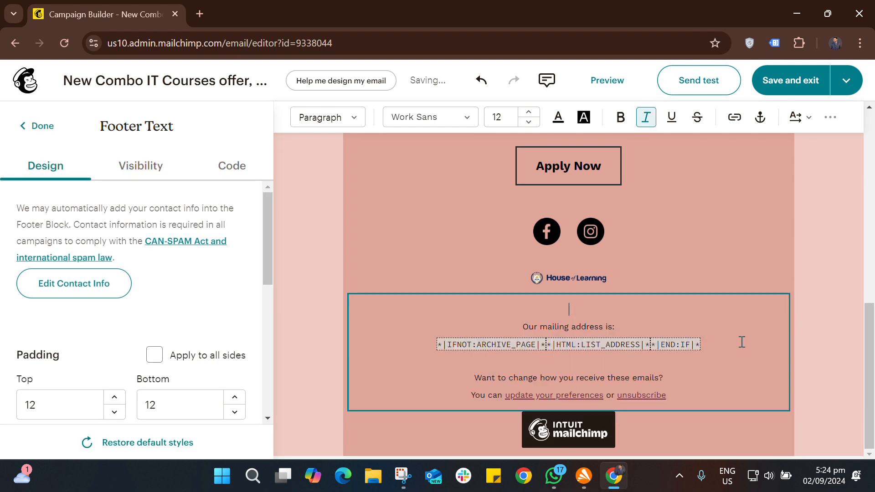
click(525, 325)
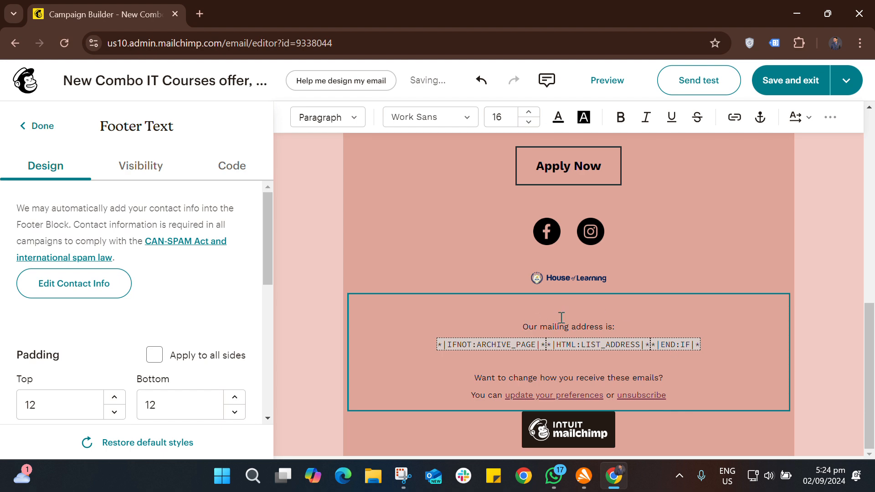
Search Google for "house of learning" in a new browser tab and open the House of Learning website
click(200, 14)
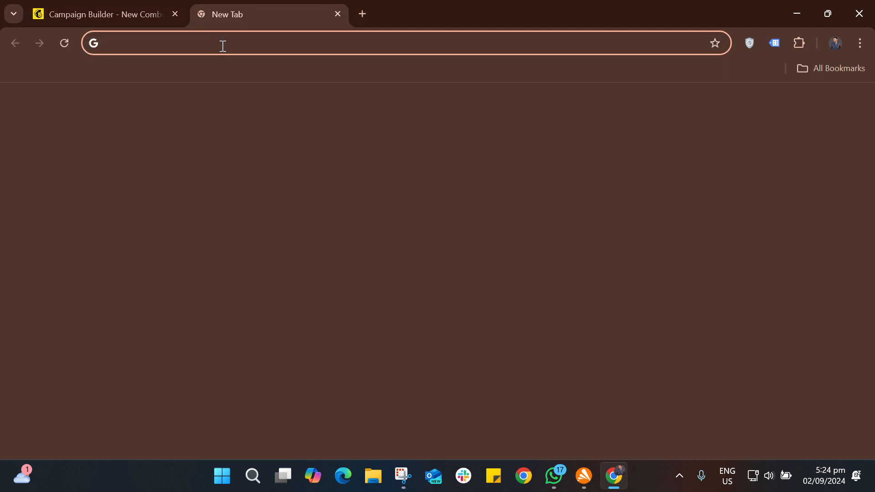
text(house of learning)
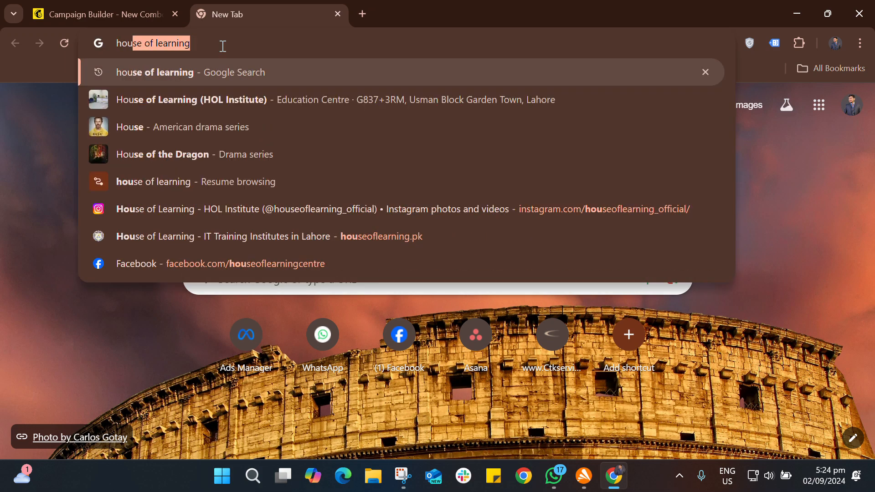
key(Return)
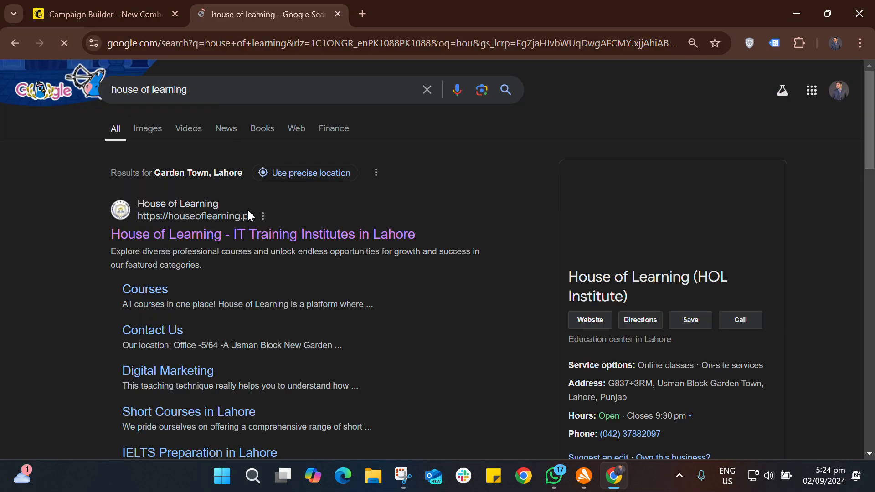
click(268, 235)
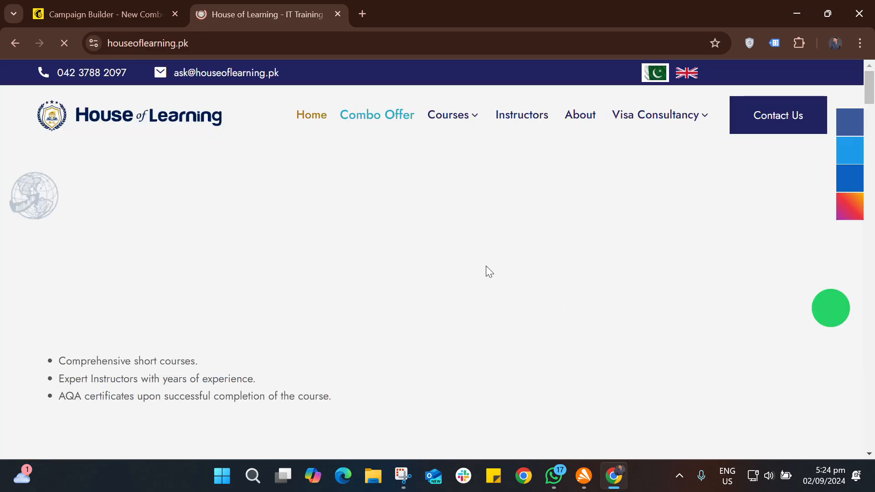
Copy the office address listed under Location in the website's footer
scroll(568, 215, down, 20)
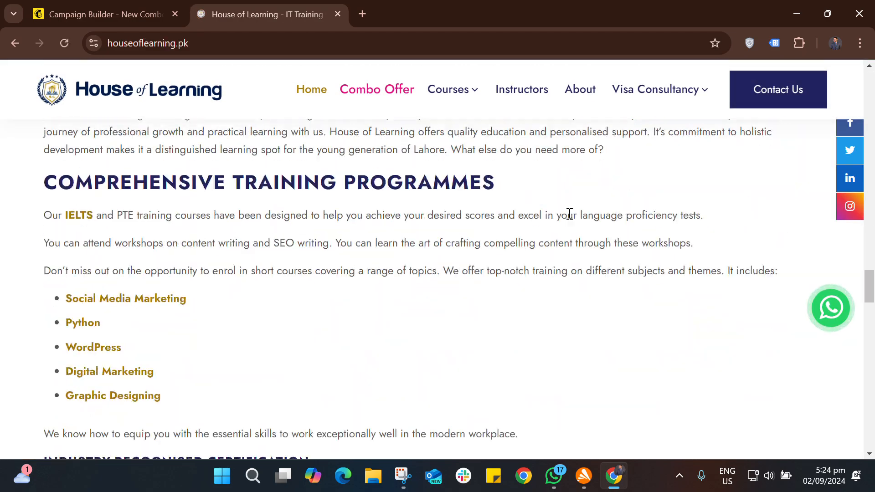
scroll(569, 216, down, 5)
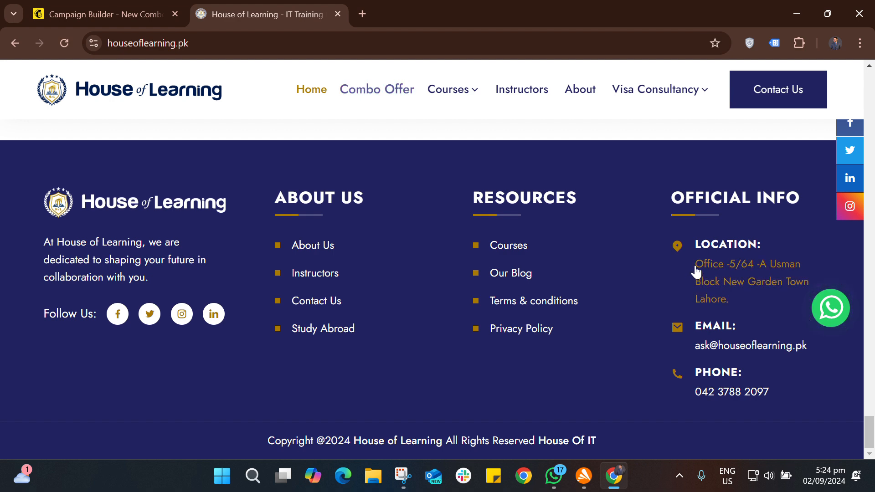
drag(686, 262, 726, 299)
key(ctrl+c)
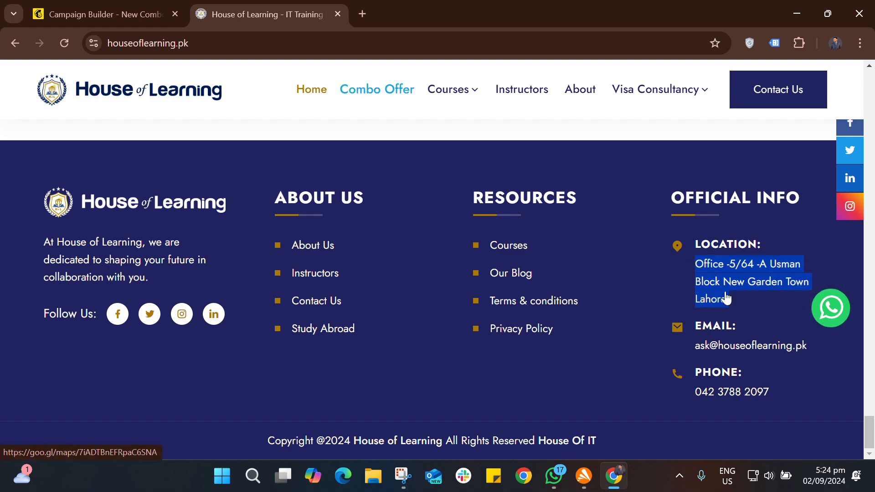
right_click(726, 295)
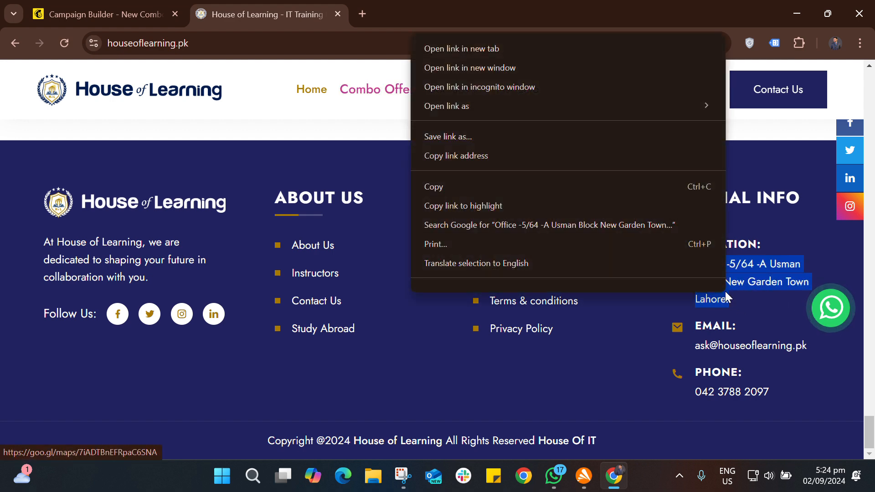
click(575, 189)
Back in the Mailchimp campaign, replace the footer's mailing address merge tags with the copied office address, without its final period
click(133, 10)
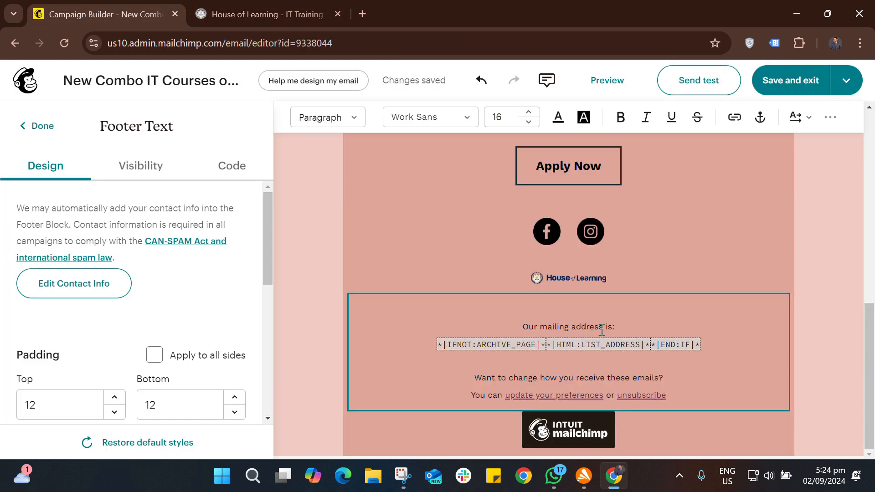
drag(712, 347, 418, 341)
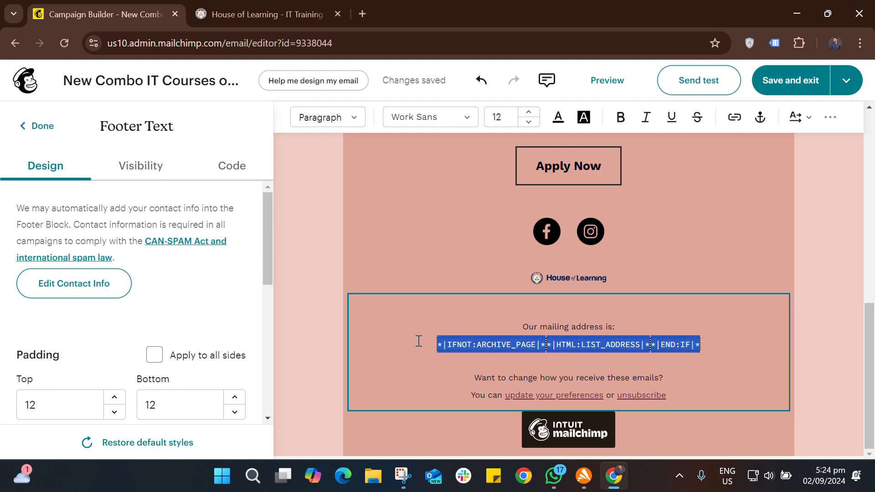
key(ctrl+v)
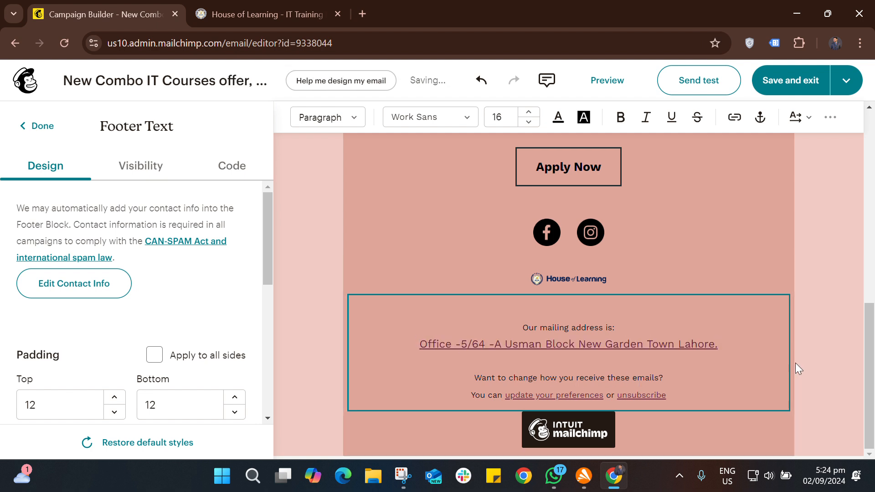
key(BackSpace)
click(834, 364)
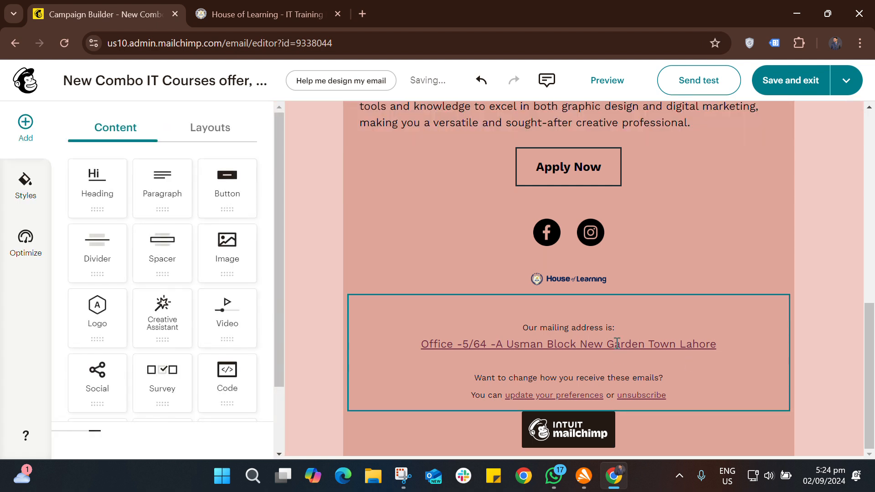
Set the font size of the office address in the footer text to 12
drag(722, 345, 416, 343)
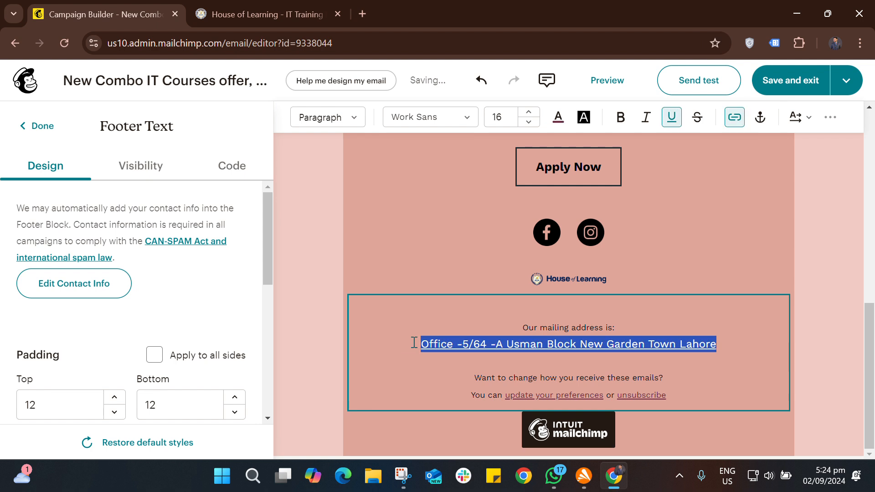
click(528, 123)
click(528, 122)
click(529, 123)
click(531, 122)
click(530, 122)
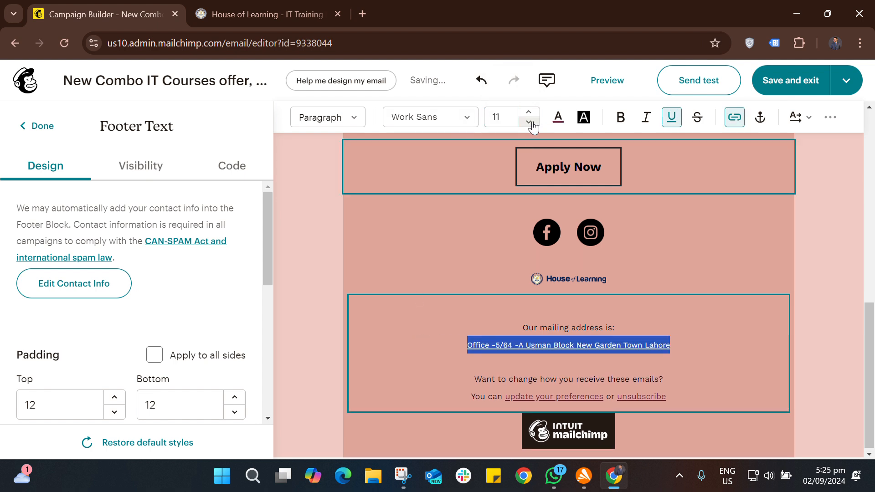
click(529, 112)
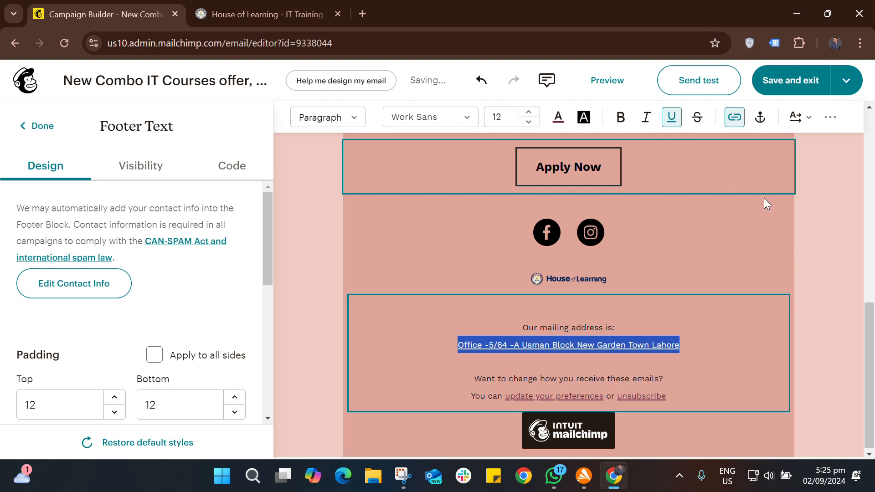
click(830, 270)
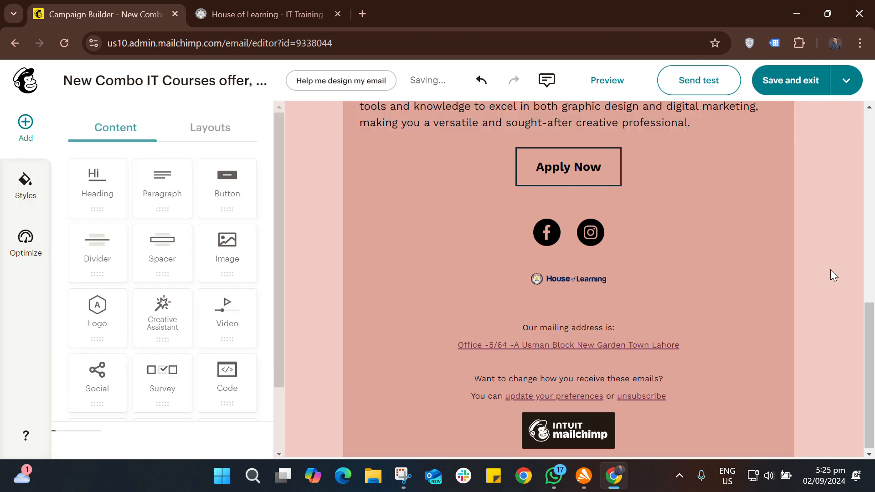
click(572, 360)
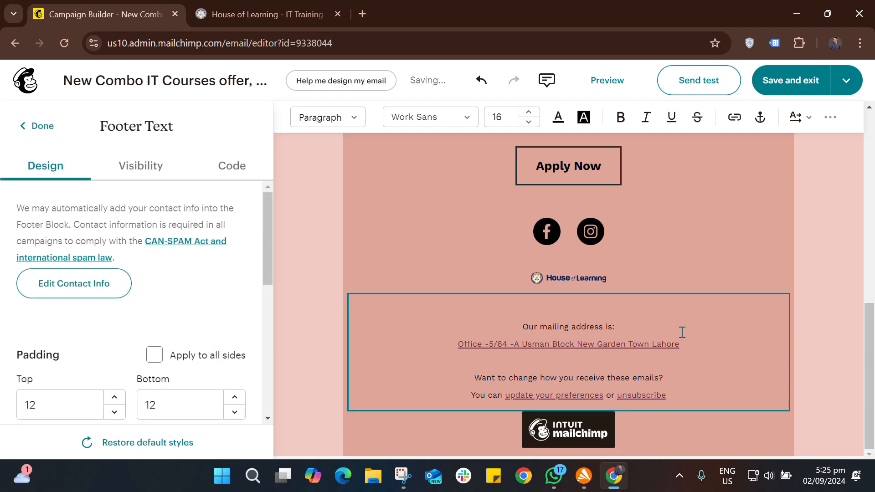
Save and exit the email design, and review the campaign's settings page and email preview
scroll(681, 331, up, 10)
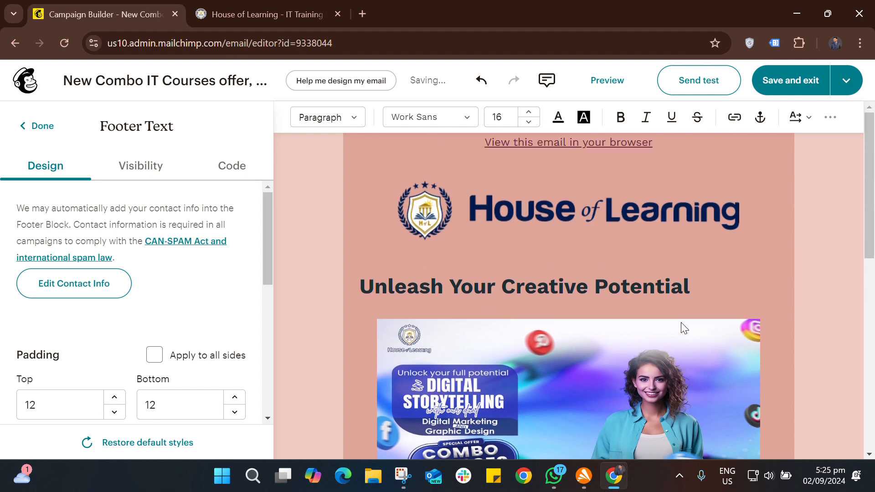
click(792, 82)
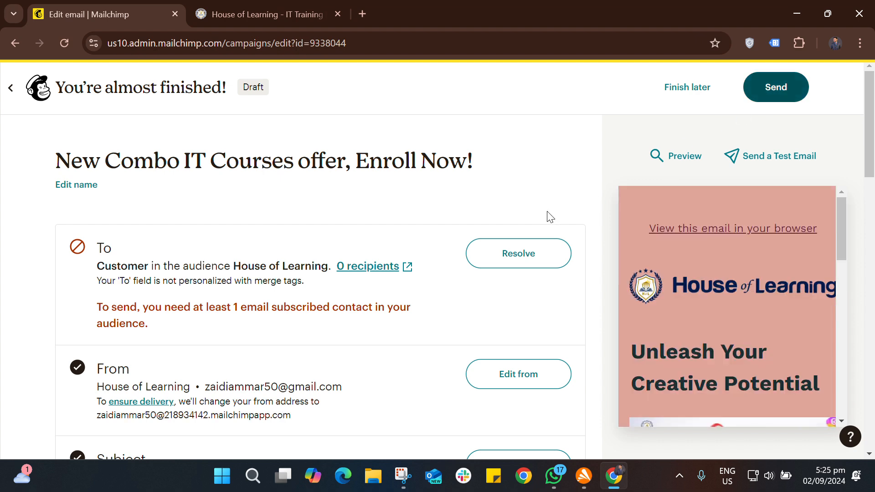
scroll(420, 338, down, 5)
scroll(420, 338, down, 6)
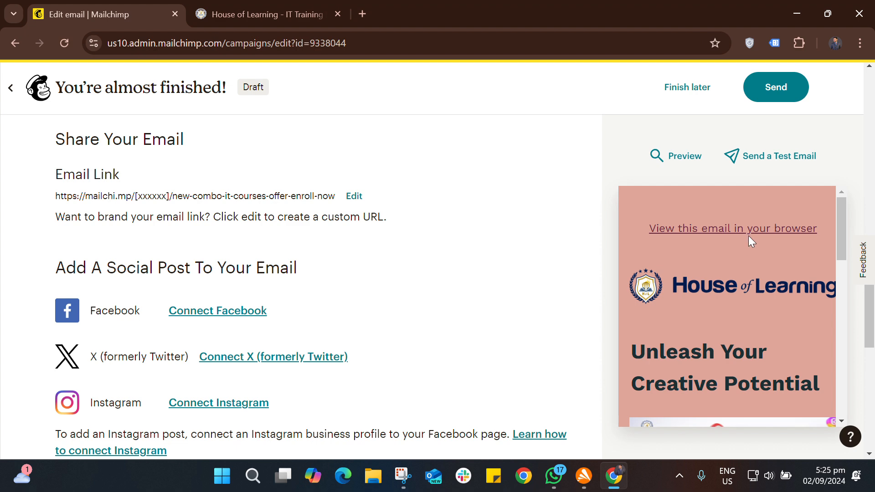
scroll(728, 272, down, 6)
scroll(728, 273, down, 2)
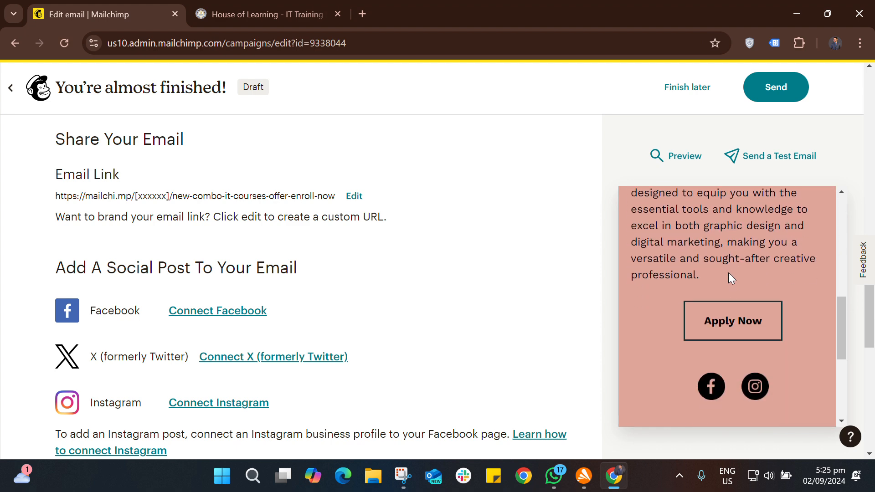
scroll(728, 273, up, 5)
scroll(729, 272, up, 3)
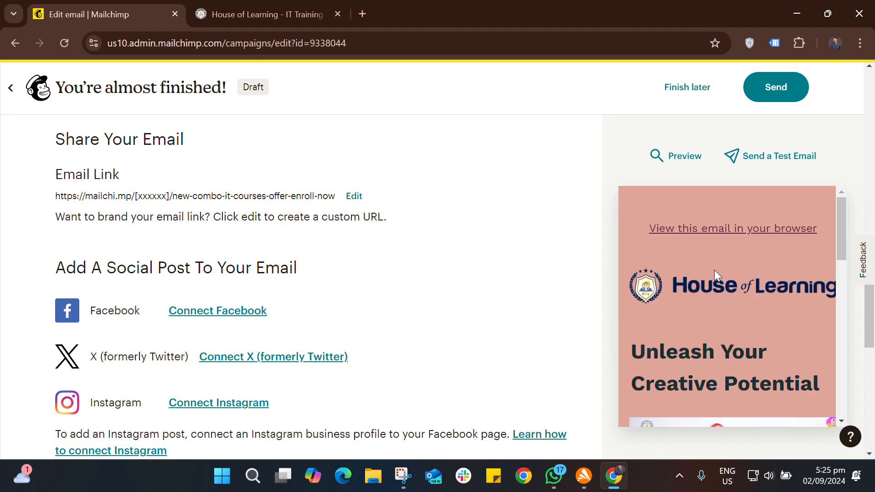